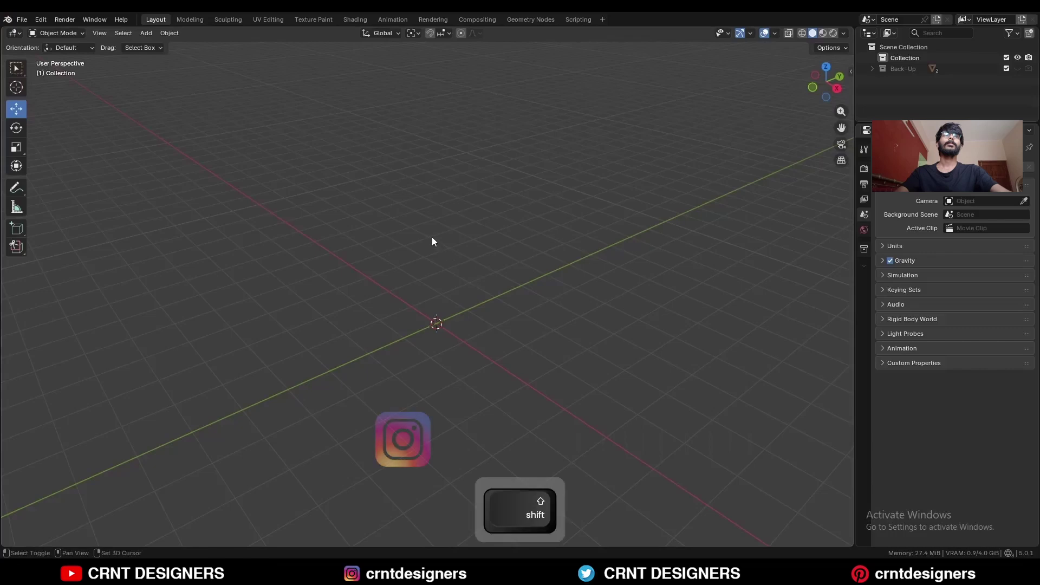
Add a cylinder mesh with 32 vertices
key("shift+a")
mouse_move(432, 237)
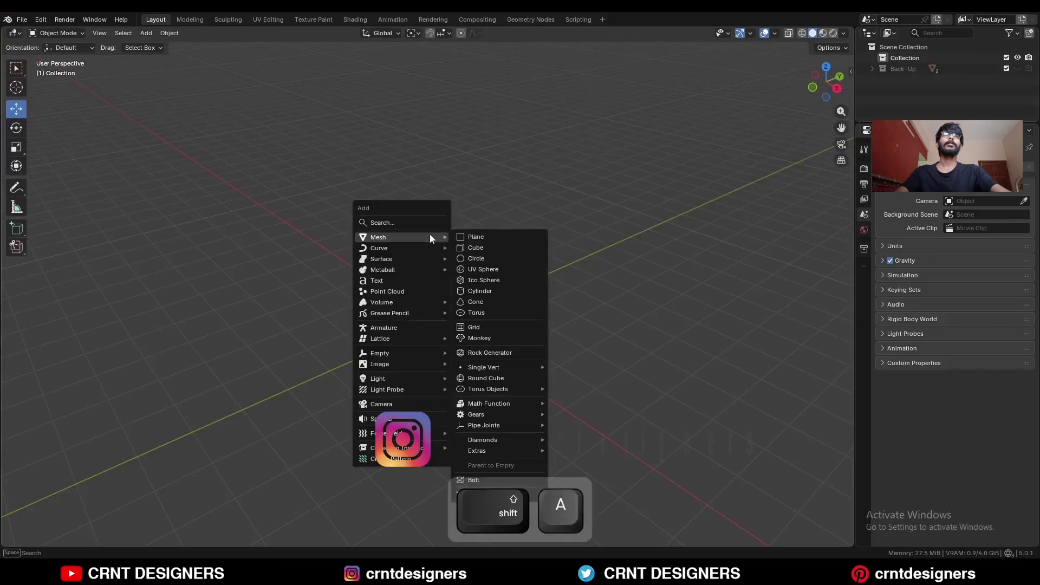
left_click(480, 291)
type("32")
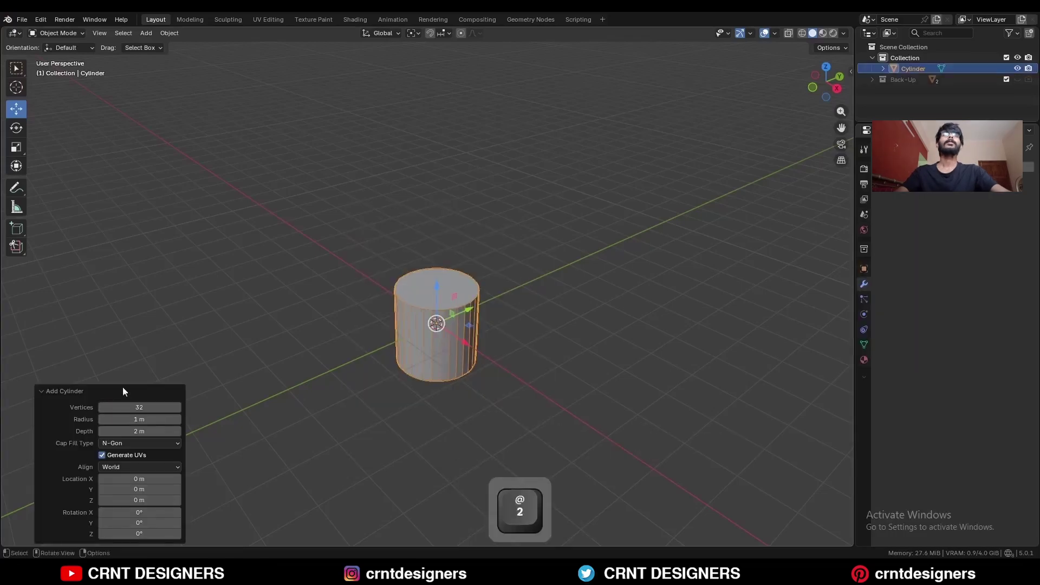
In front view, rotate the cylinder 90° onto its side and apply its rotation and scale
key("KP_1")
key("r")
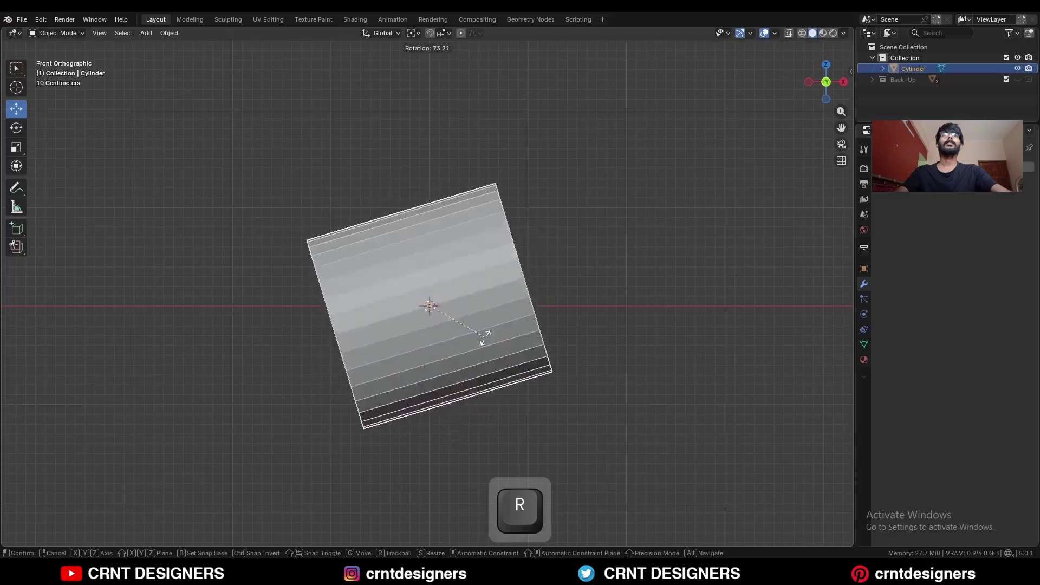
left_click(477, 359, "ctrl")
key("ctrl+a")
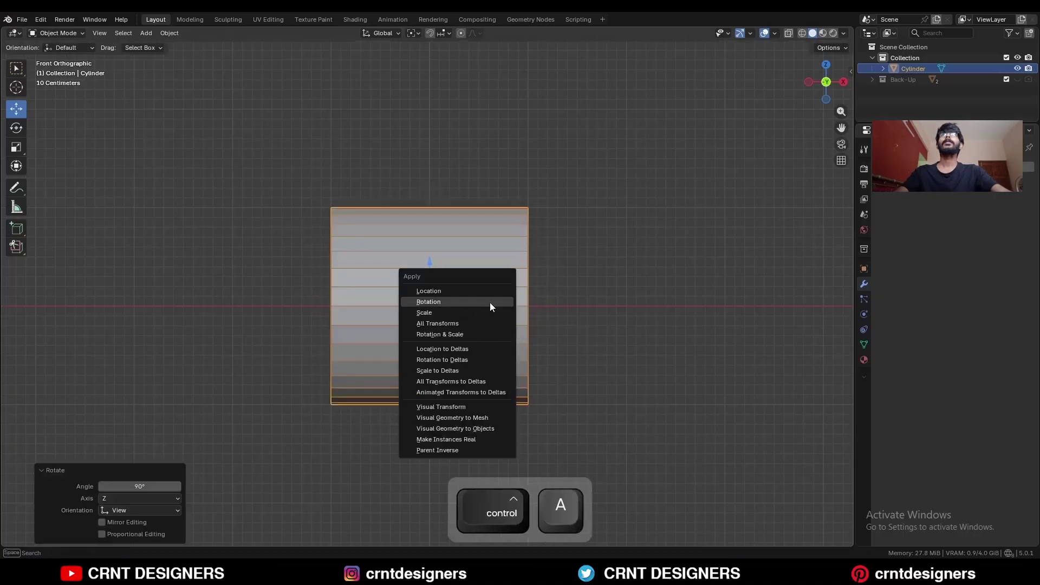
left_click(490, 303)
key("ctrl+a")
left_click(484, 314)
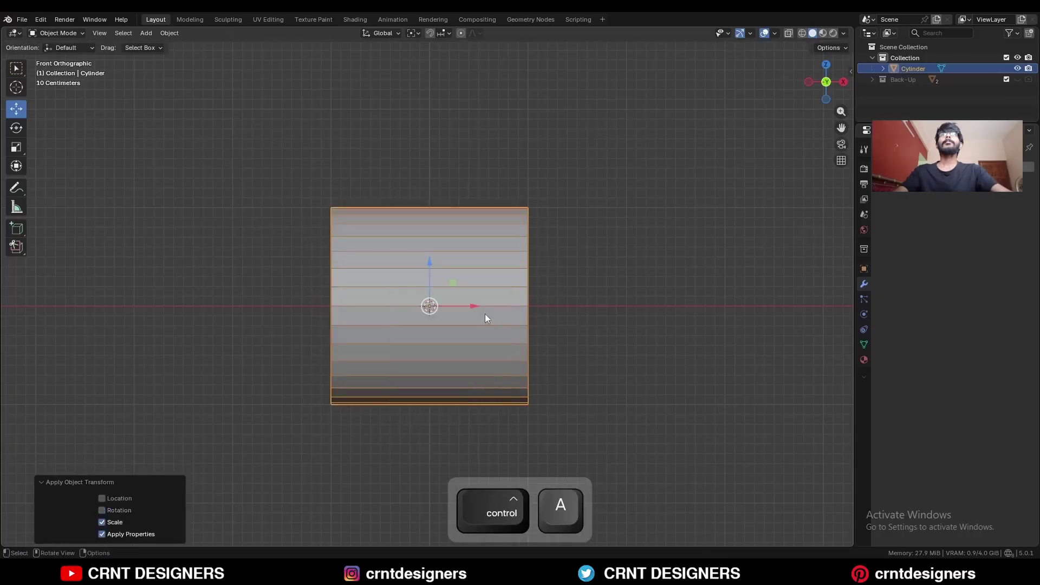
In right view with X-ray on, select the cylinder's vertices at both ends of the Y axis and connect them across the caps
left_click(844, 82)
key("Tab")
key("alt+z")
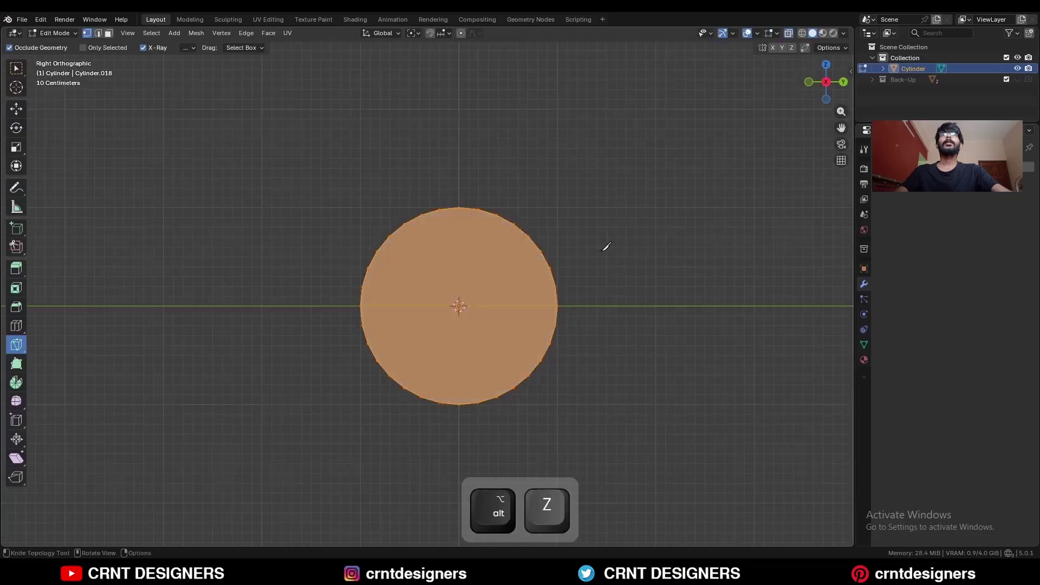
key("c")
left_click_drag(388, 323, 343, 298)
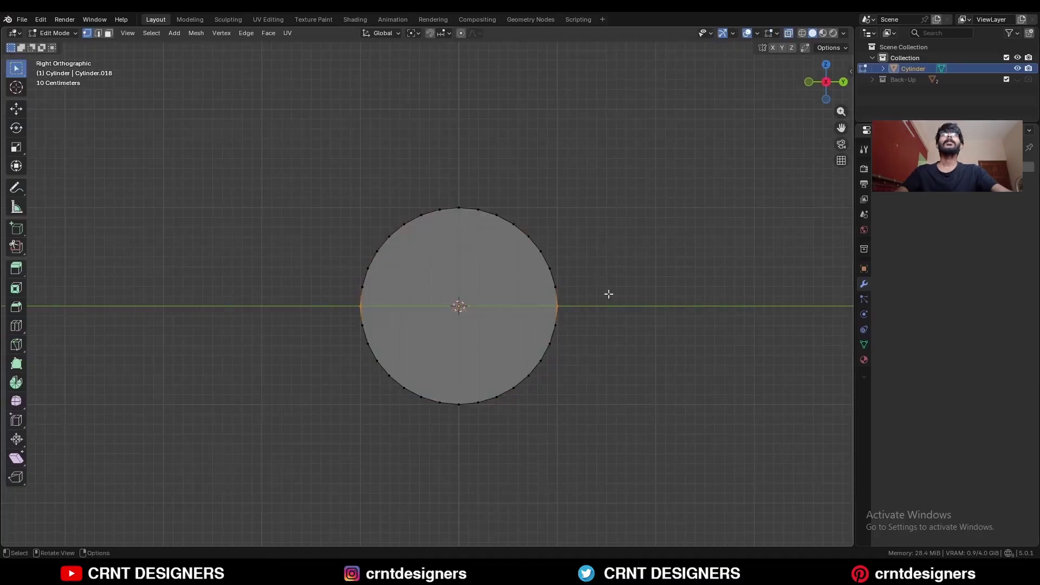
right_click(659, 220)
left_click(635, 296)
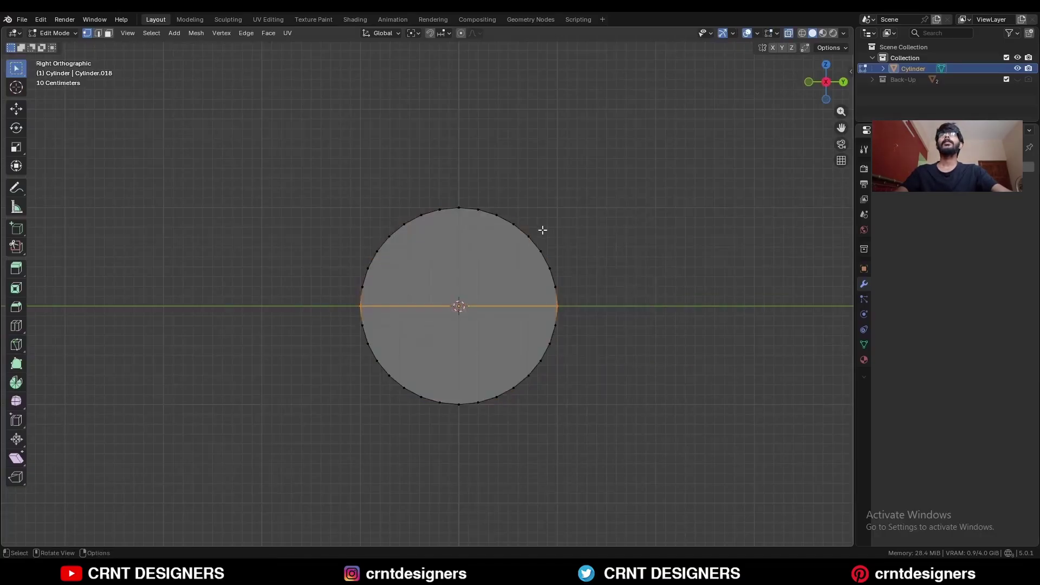
Select the faces of the cylinder's upper half and extrude them 1.3 m upward
key("3")
left_click_drag(632, 168, 312, 287)
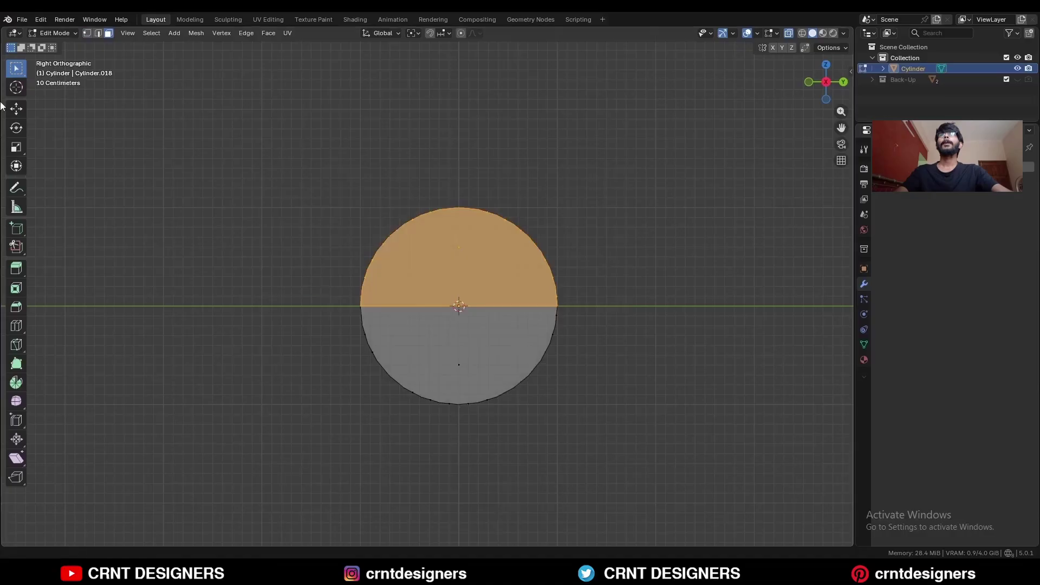
key("e")
left_click(470, 125)
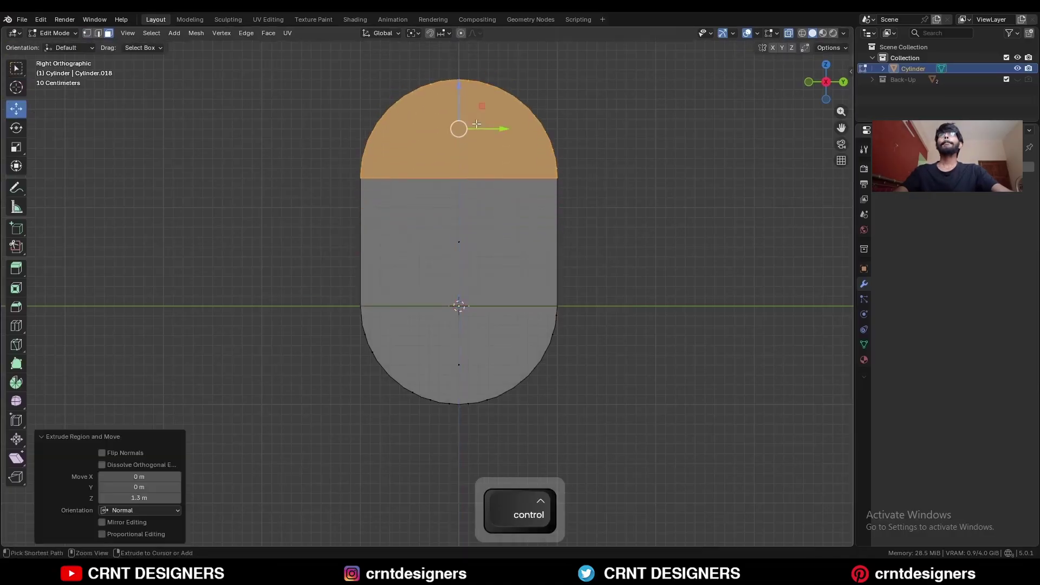
Symmetrize the whole mesh in the +Z to -Z direction to form a pill shape
key("a")
left_click(205, 36)
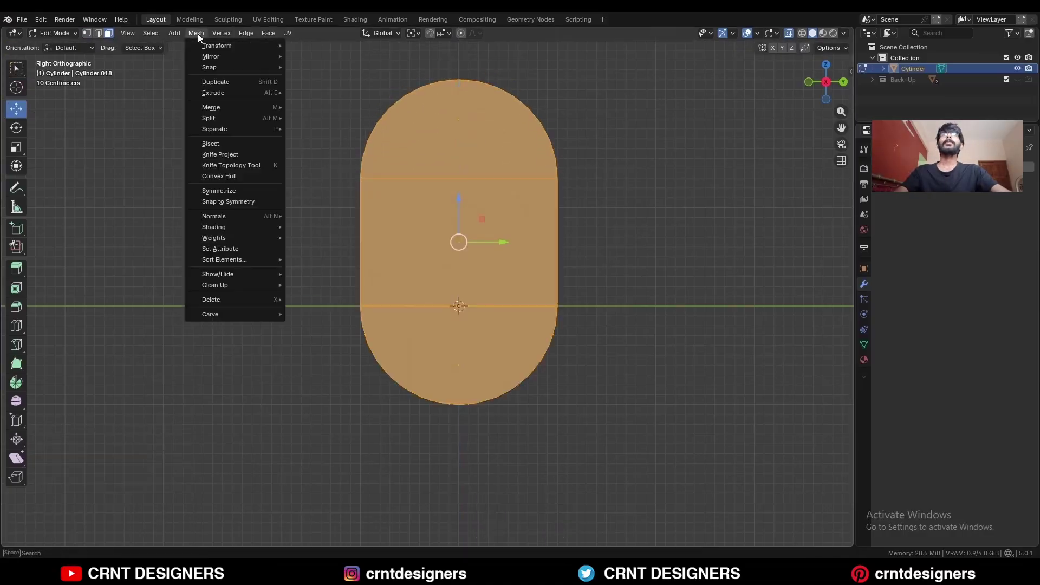
left_click(224, 191)
left_click(145, 520)
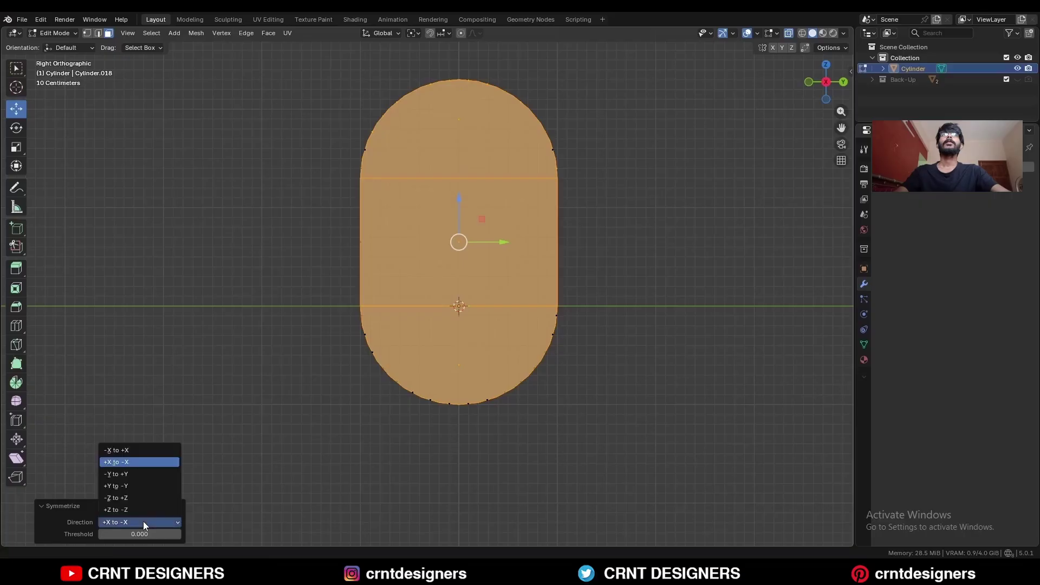
left_click(142, 509)
Duplicate the pill-shaped object in place
key("Tab")
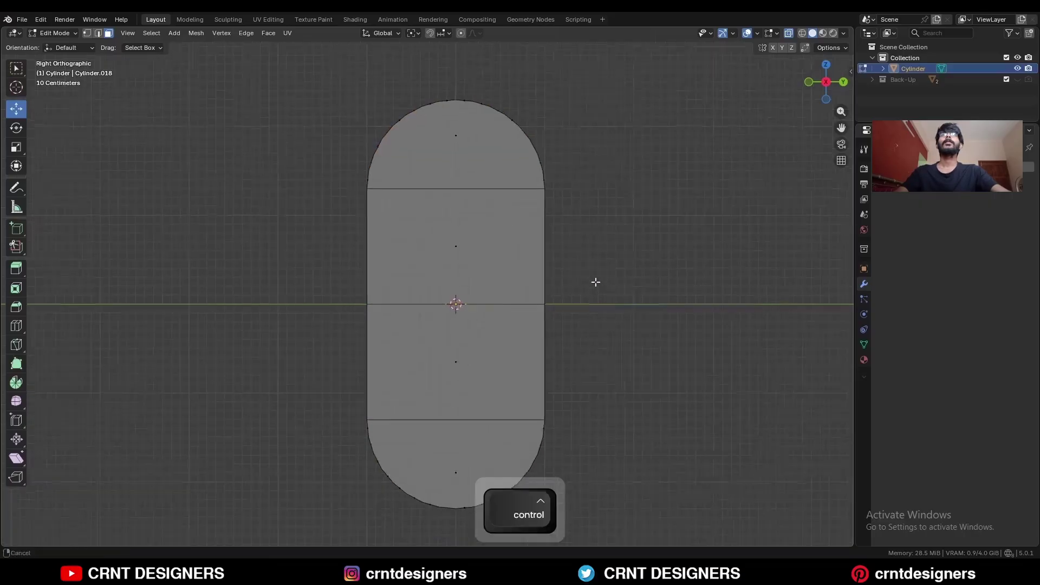
middle_click_drag(595, 281, 467, 261)
key("shift+d")
middle_click_drag(493, 217, 495, 245, "shift")
Shrink the copy's whole mesh inward with Shrink/Fatten and Offset Even, leaving a narrow rim inside the original's outline
key("Tab")
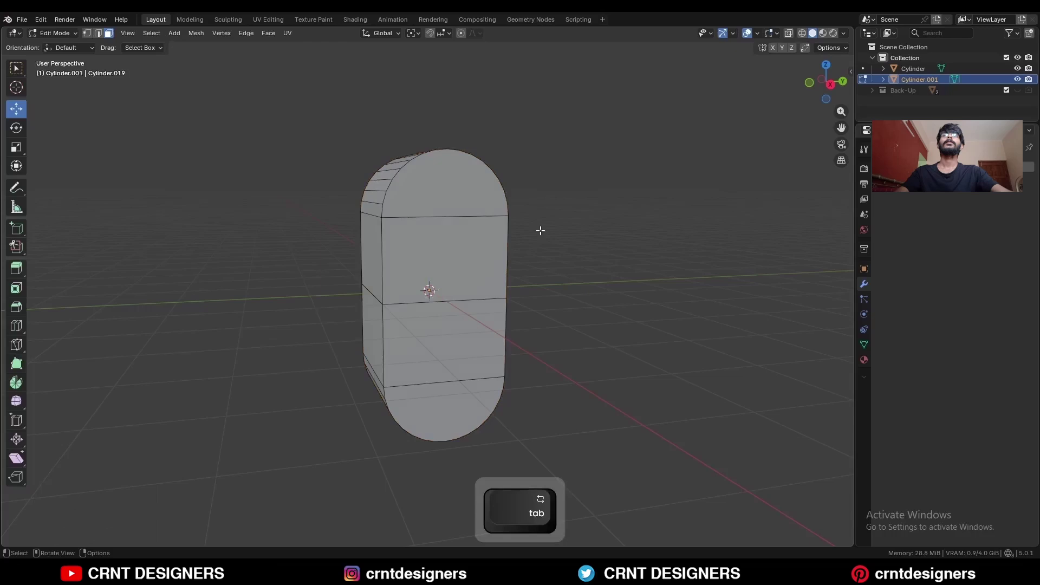
left_click(829, 84)
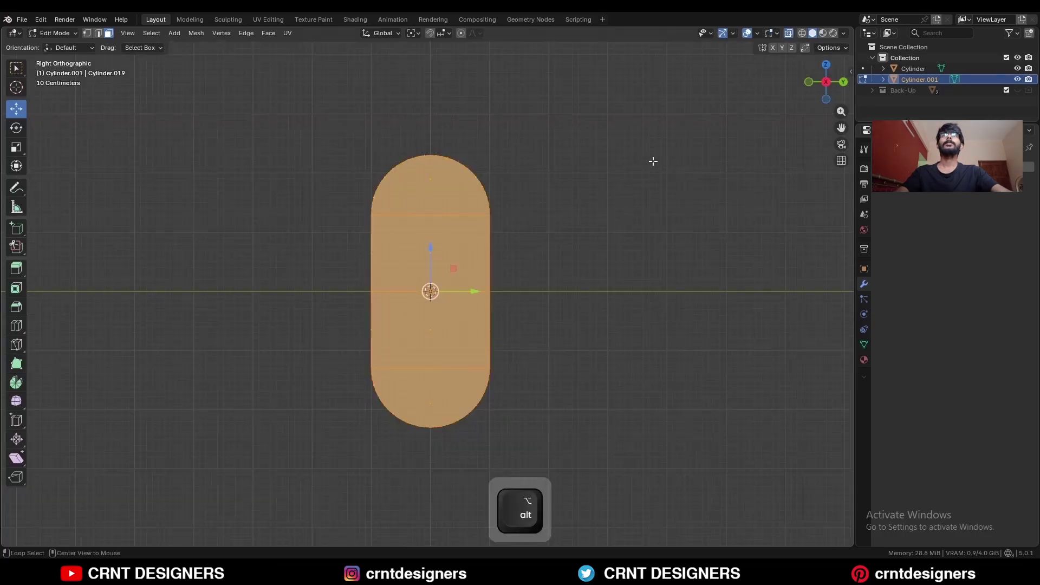
key("alt+s")
key("shift")
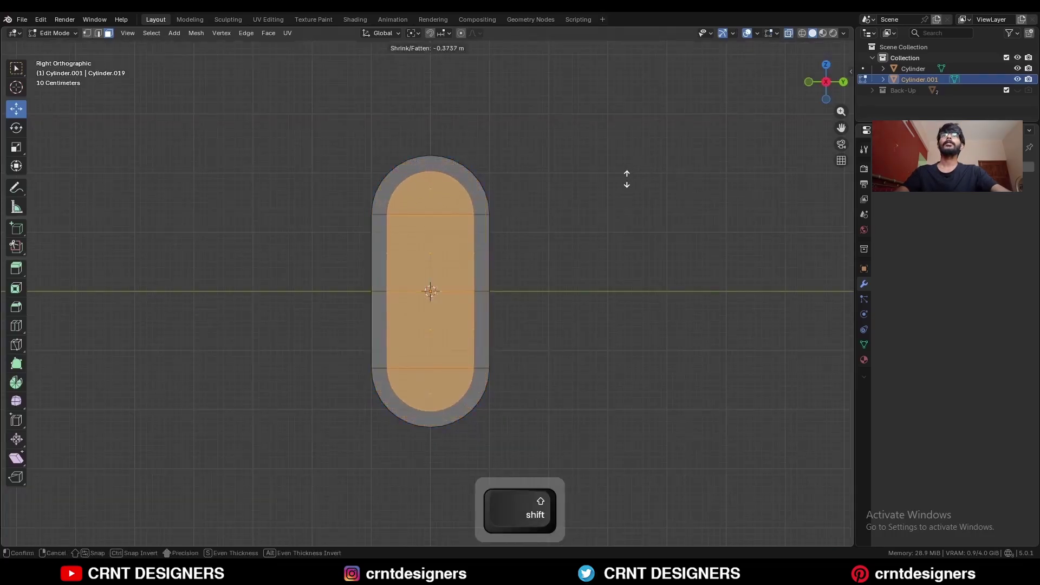
left_click(626, 179)
left_click(103, 511)
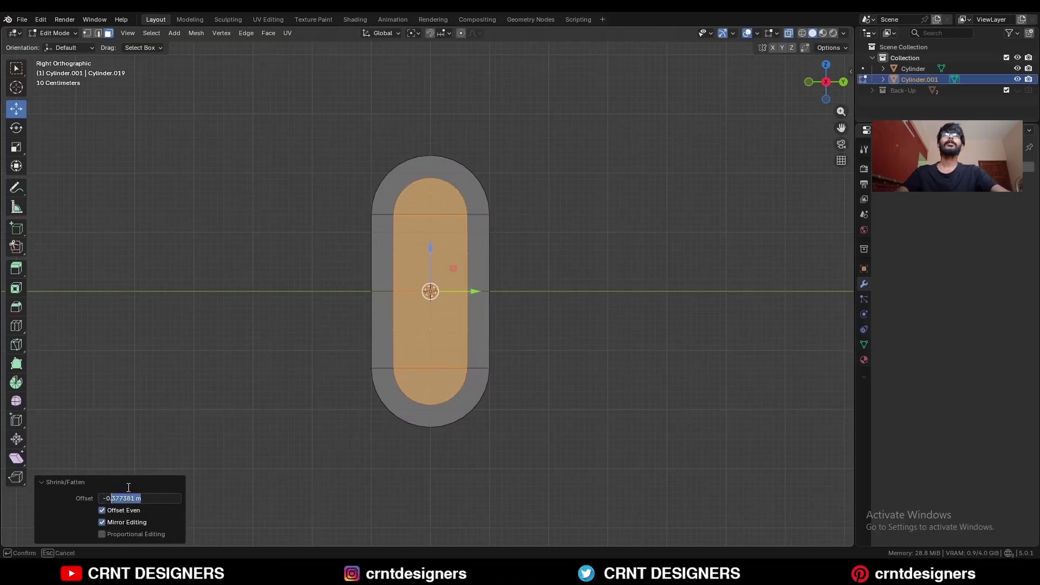
key("BackSpace")
type("3")
left_click_drag(118, 498, 110, 497)
type("2")
key("Return")
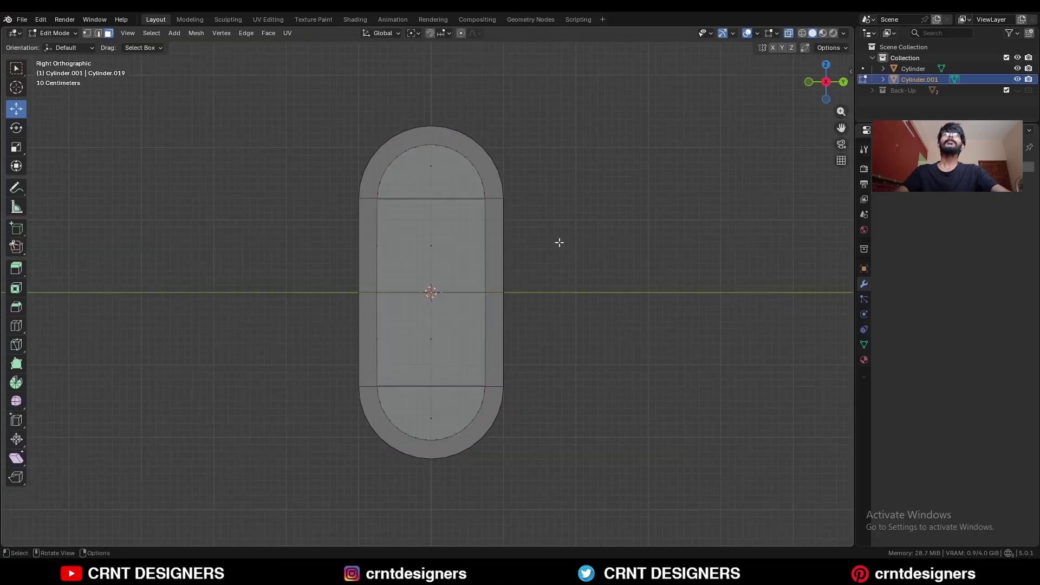
Scale the inner copy along X by about 2.53 so it extends past both ends of the original
key("Tab")
middle_click_drag(559, 243, 488, 299)
key("s")
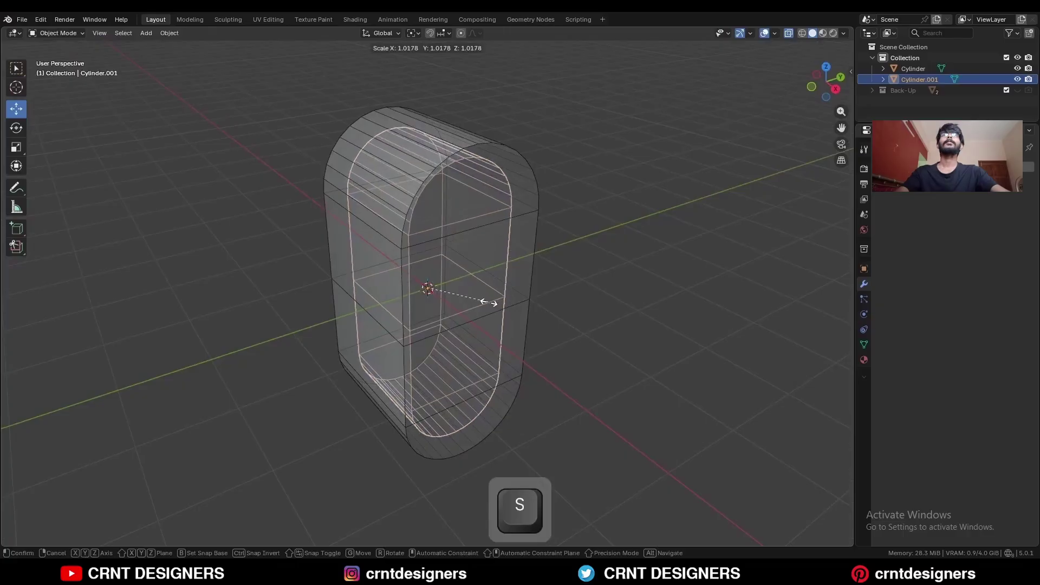
key("x")
left_click(541, 337)
Add a cube and move it along Y so it overlaps the pill's negative Y side
key("KP_3")
key("shift+a")
mouse_move(399, 175)
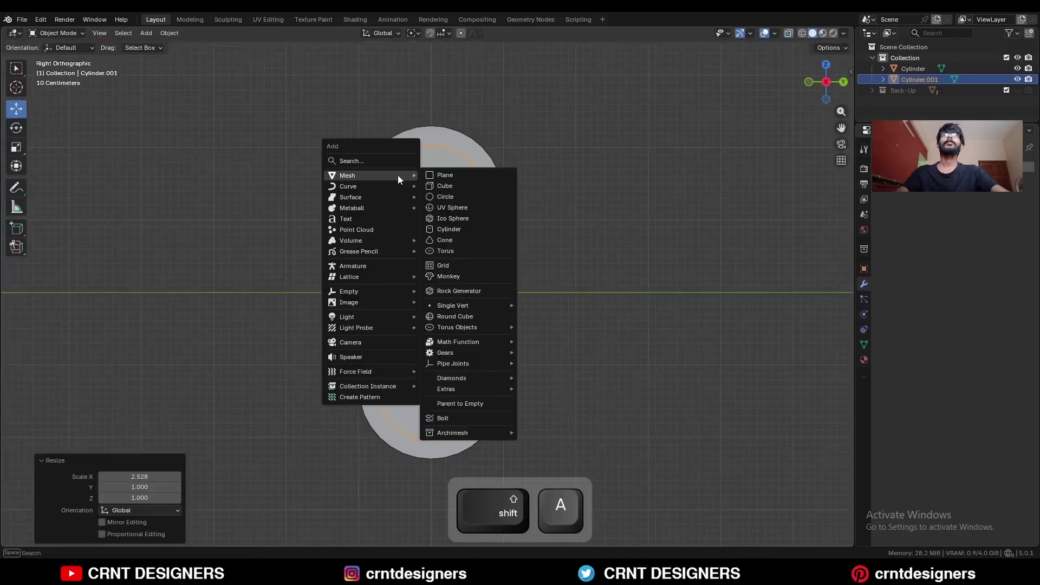
left_click(450, 185)
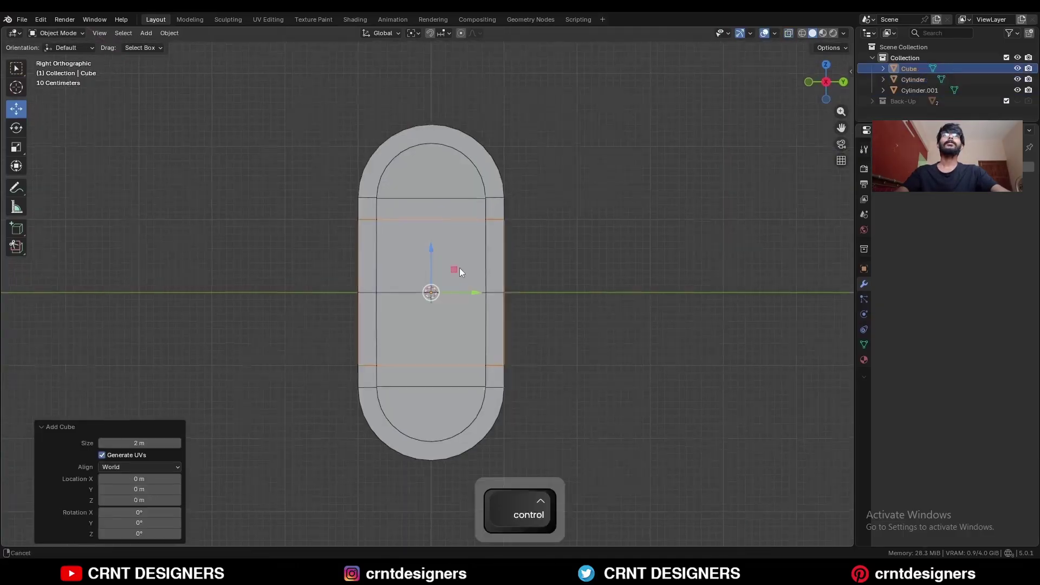
middle_click_drag(459, 272, 459, 253, "ctrl")
left_click_drag(462, 292, 353, 307)
Narrow the cube's mesh along Y into a thin slab and move it about 0.39 m along Y into the pill's side
key("Tab")
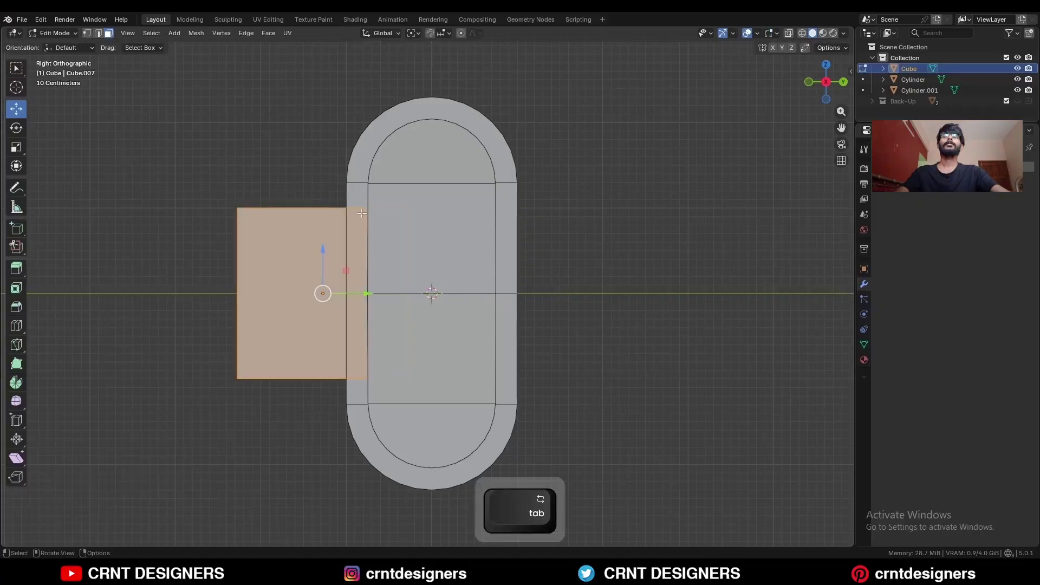
key("s")
key("y")
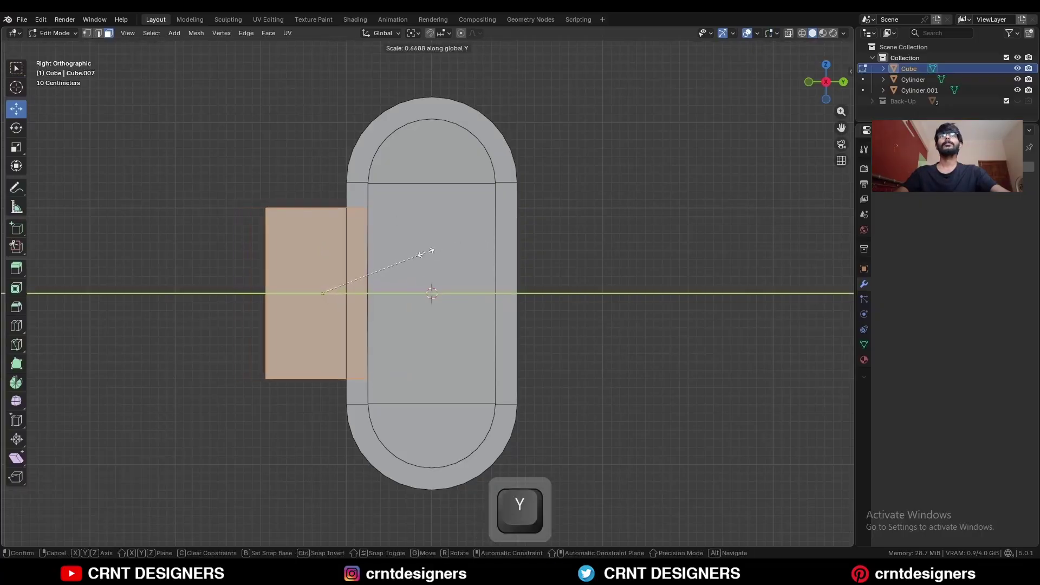
left_click(383, 267)
left_click_drag(368, 293, 401, 294)
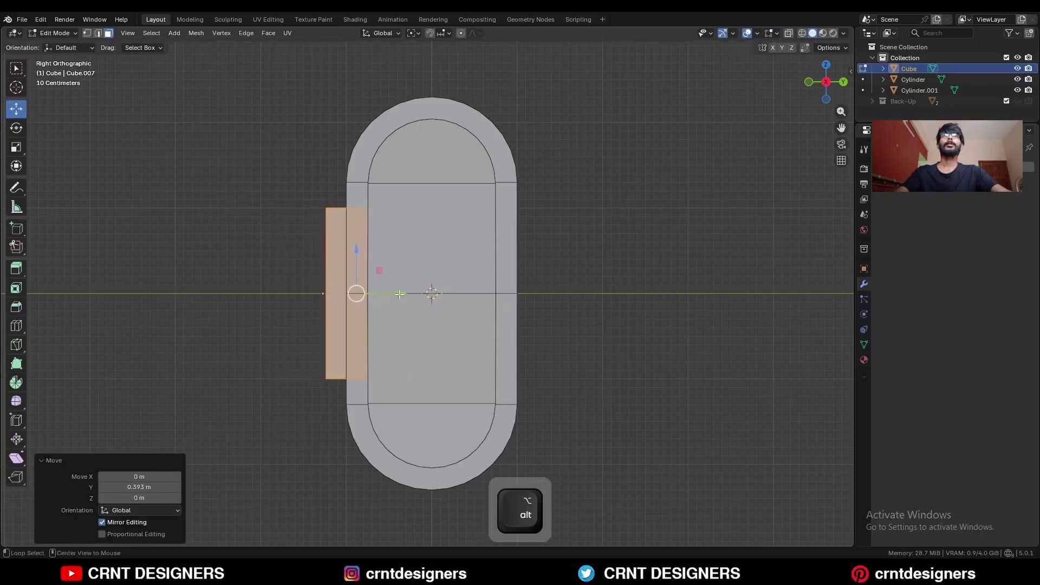
Lower the slab's outer bottom vertices with X-ray on to give its underside a slope
key("alt+z")
key("1")
left_click_drag(345, 395, 325, 411)
Move the whole slab up 0.4 m and raise its top vertices to the height of the pill's rounded top
key("a")
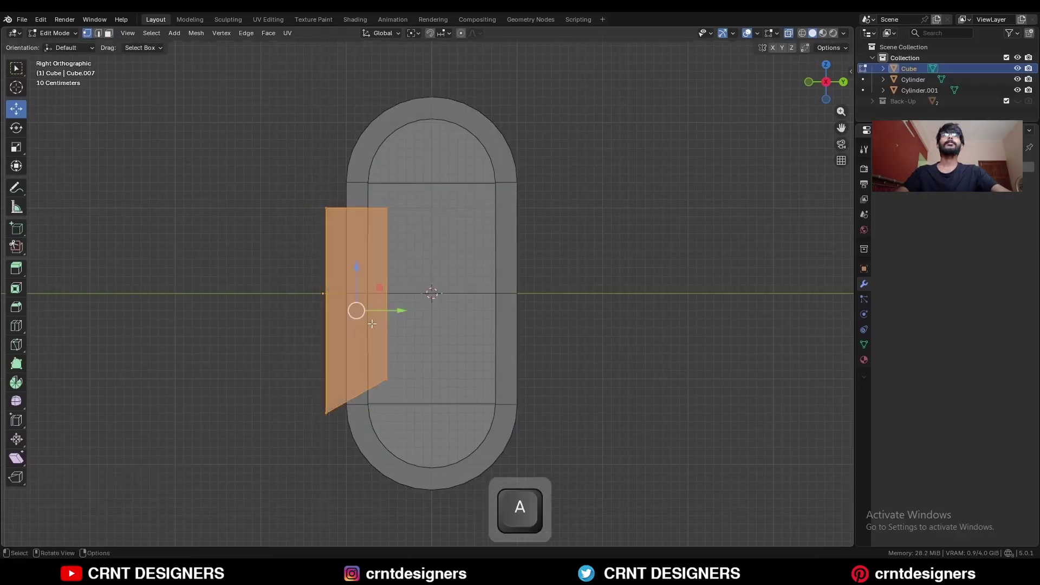
left_click_drag(357, 277, 359, 232, "ctrl")
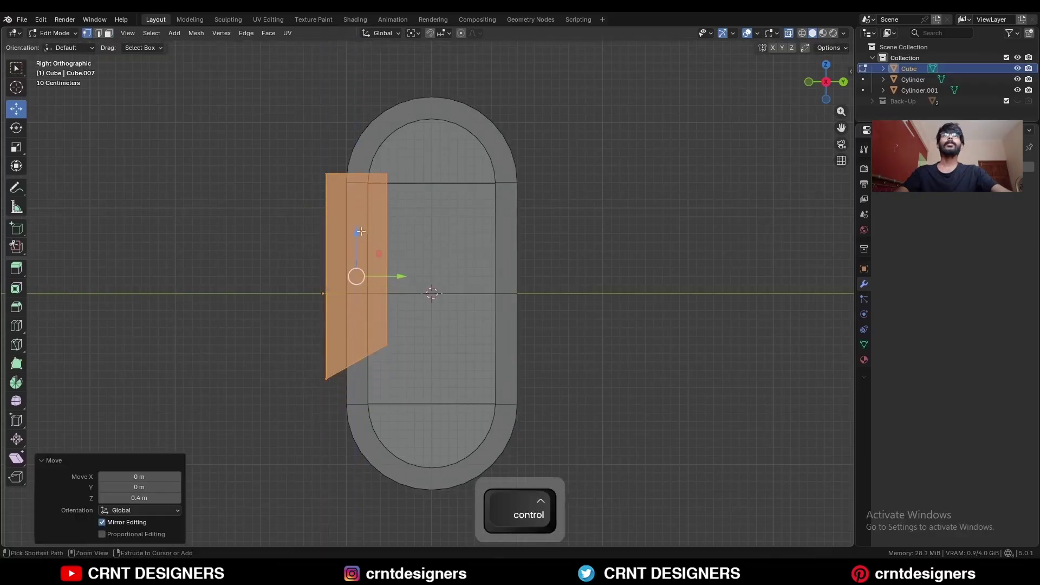
middle_click_drag(406, 230, 408, 253, "ctrl")
left_click_drag(412, 175, 316, 230)
left_click_drag(374, 162, 377, 82, "ctrl")
Scale the whole slab along X by about 2.37 so it reaches beyond the pill's body, and turn X-ray off
middle_click_drag(377, 82, 488, 330)
key("a")
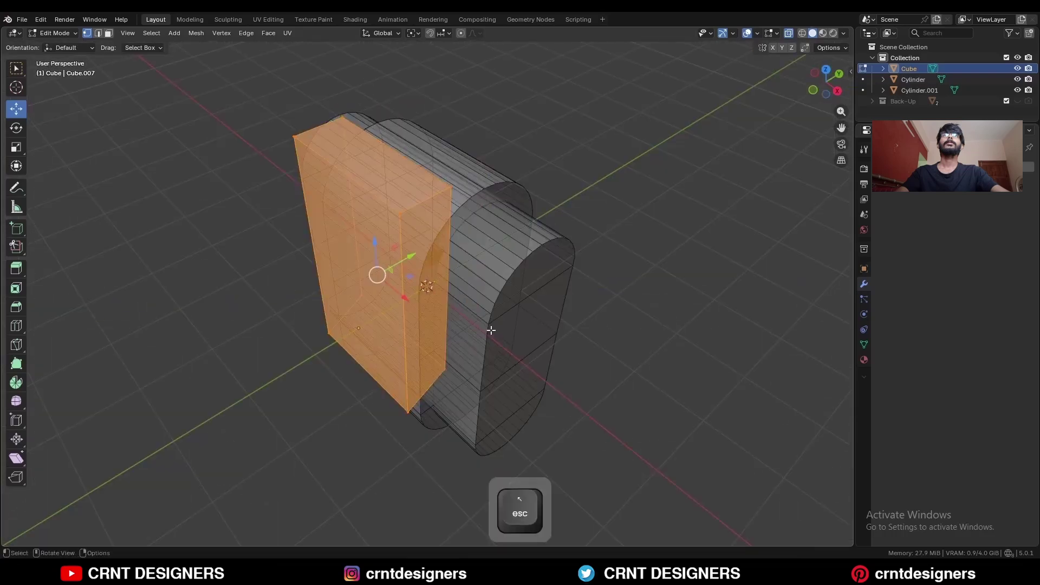
key("s")
key("x")
left_click(614, 447)
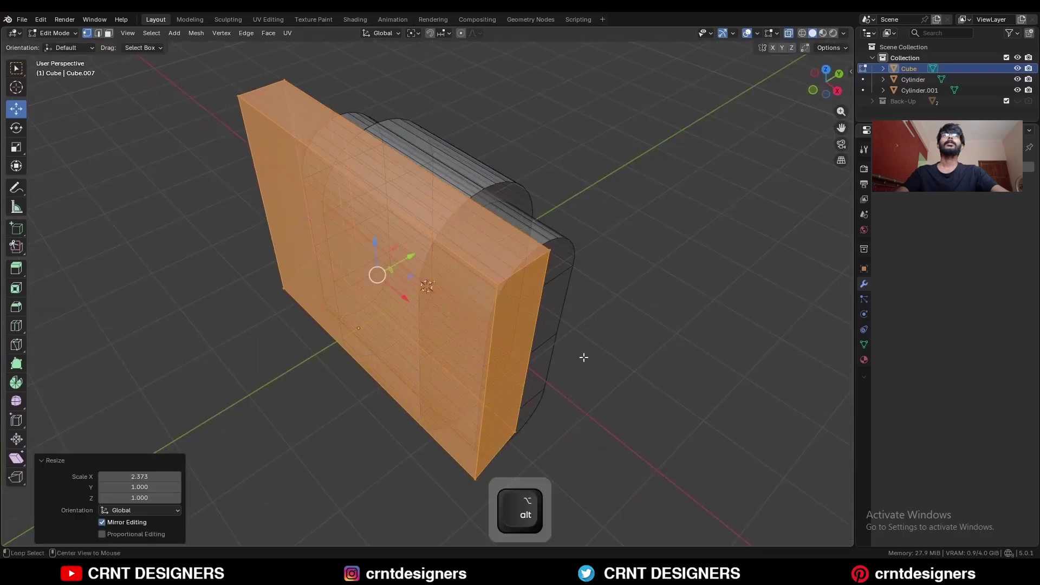
key("alt+z")
Subtract the slab from the inner pill with a Boolean Difference and apply the modifier
middle_click_drag(583, 357, 543, 356)
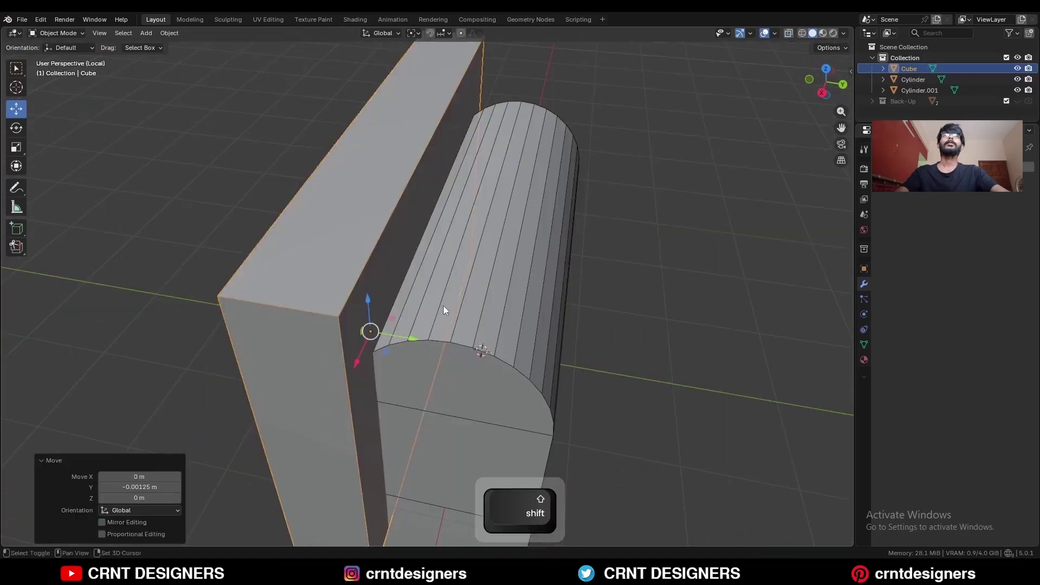
left_click(447, 300, "shift")
key("shift+q")
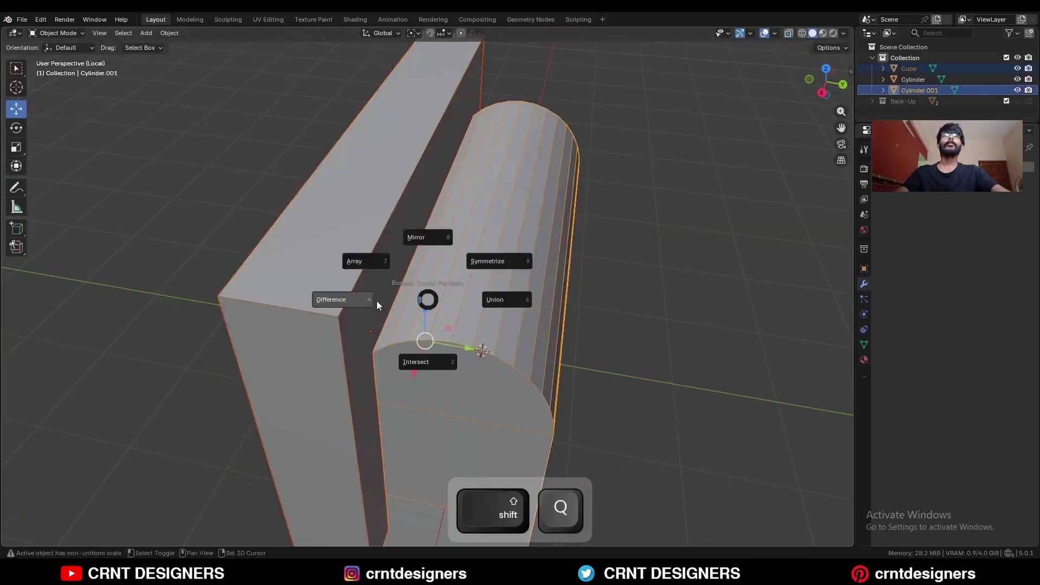
left_click(362, 300)
middle_click_drag(404, 256, 623, 281)
left_click(1003, 210)
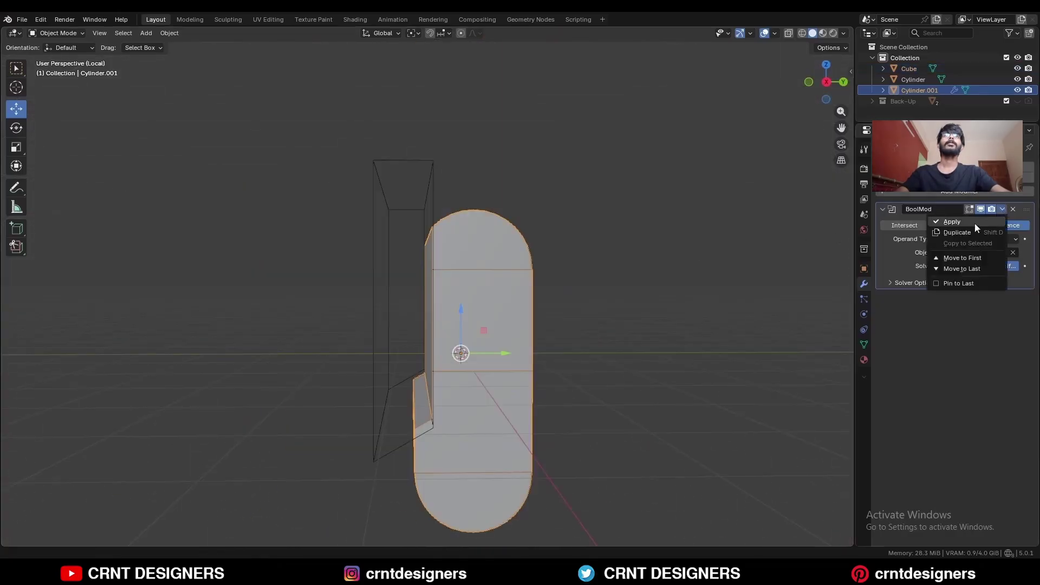
left_click(974, 219)
Delete the slab used as the Boolean cutter
left_click(400, 164)
left_click(402, 165)
key("x")
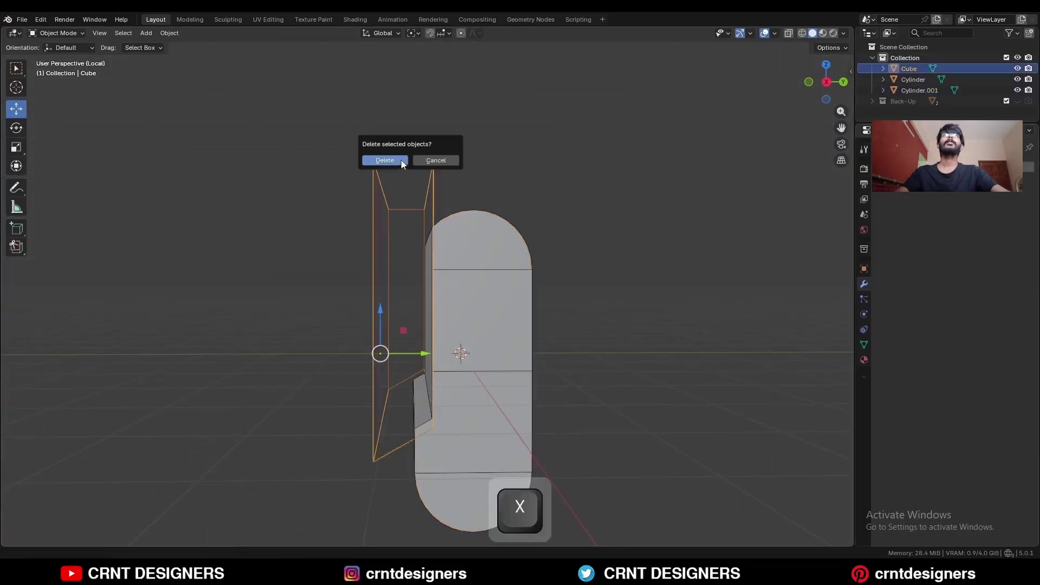
left_click(401, 161)
Merge all vertices of the cut inner pill by distance at 0.0101 m
middle_click_drag(417, 173, 540, 292)
left_click(540, 292)
key("Tab")
key("a")
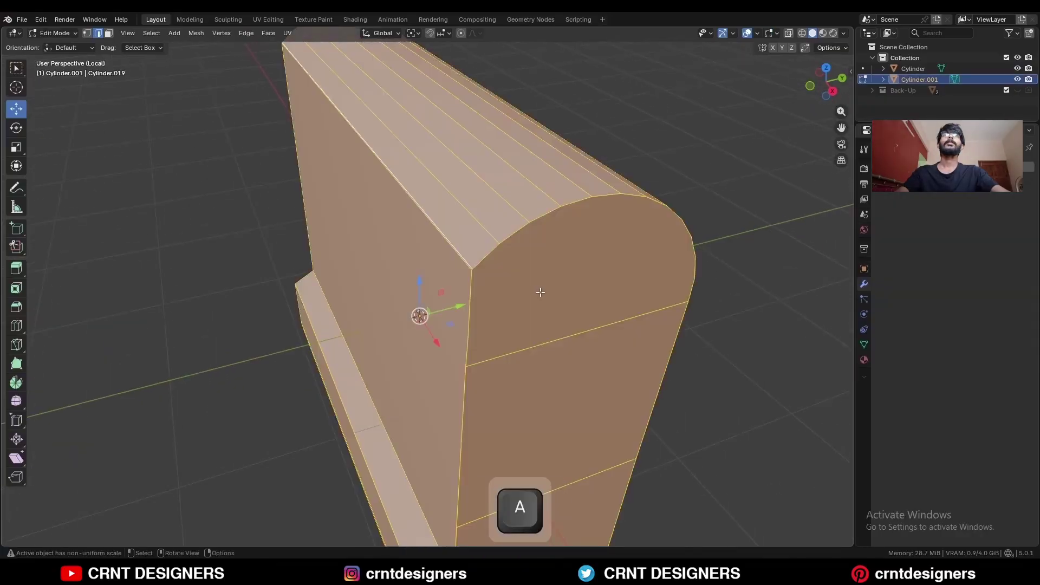
key("m")
left_click(531, 292)
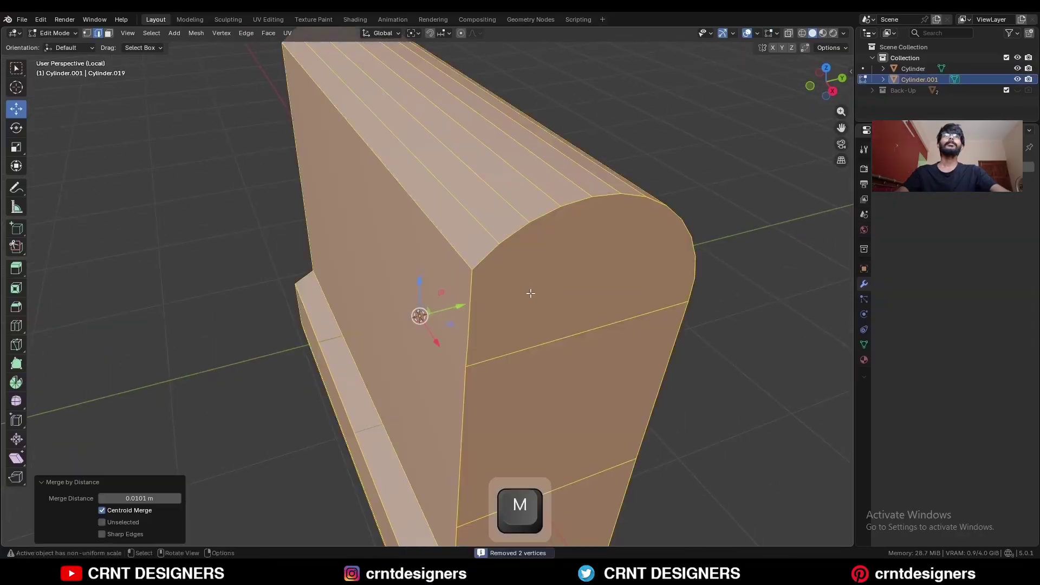
middle_click_drag(529, 276, 597, 205, "ctrl")
left_click(610, 191)
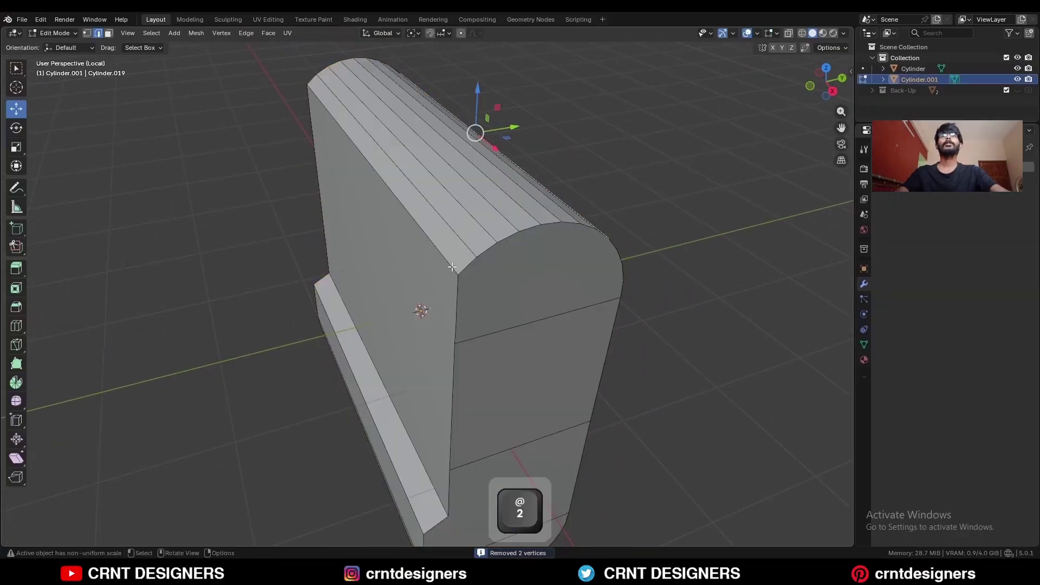
Dissolve the stray vertices on the upper edge of the inner pill's flat cut side
key("1")
middle_click_drag(452, 267, 441, 244)
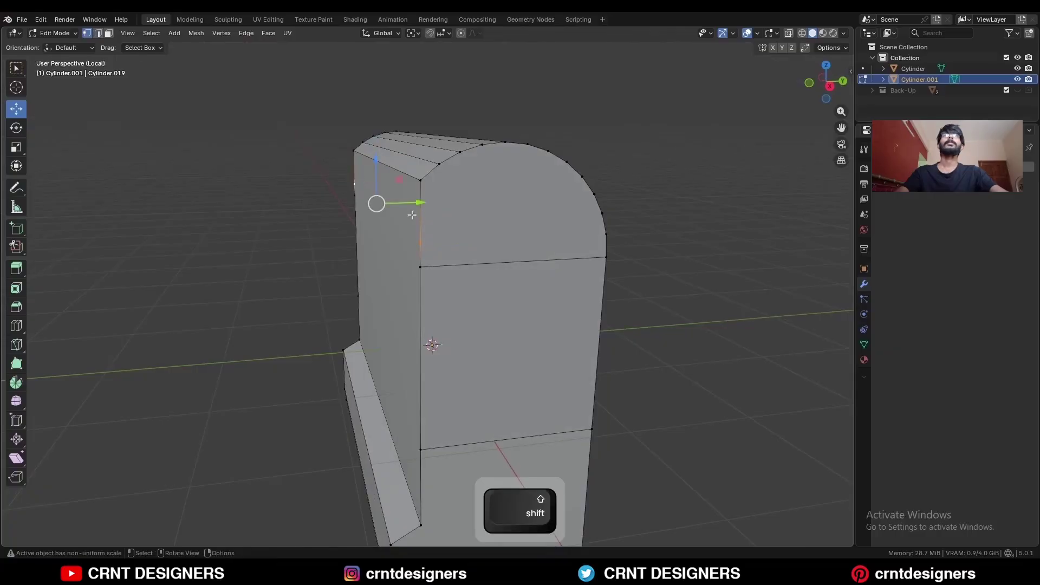
key("ctrl+x")
middle_click_drag(412, 215, 423, 275)
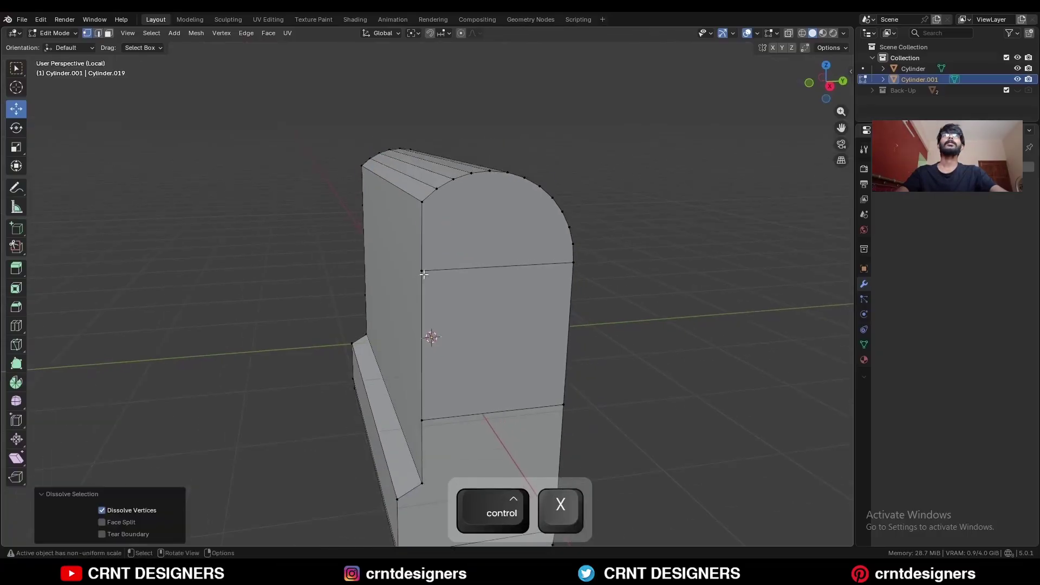
Connect vertices across the flat cut side and down the end face's middle, and place the 3D cursor at the upper arc's centre
left_click(422, 271, "shift")
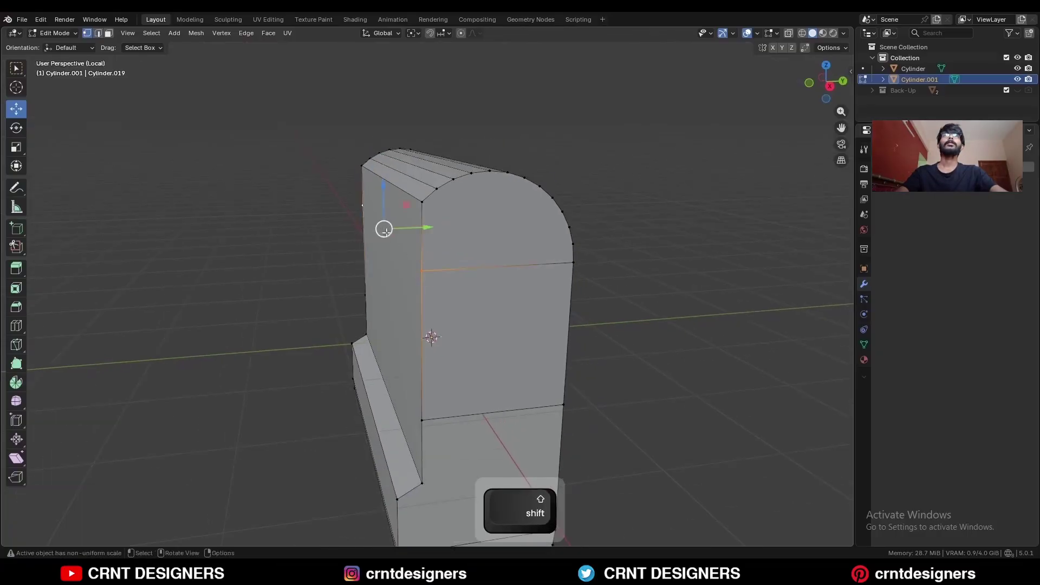
key("j")
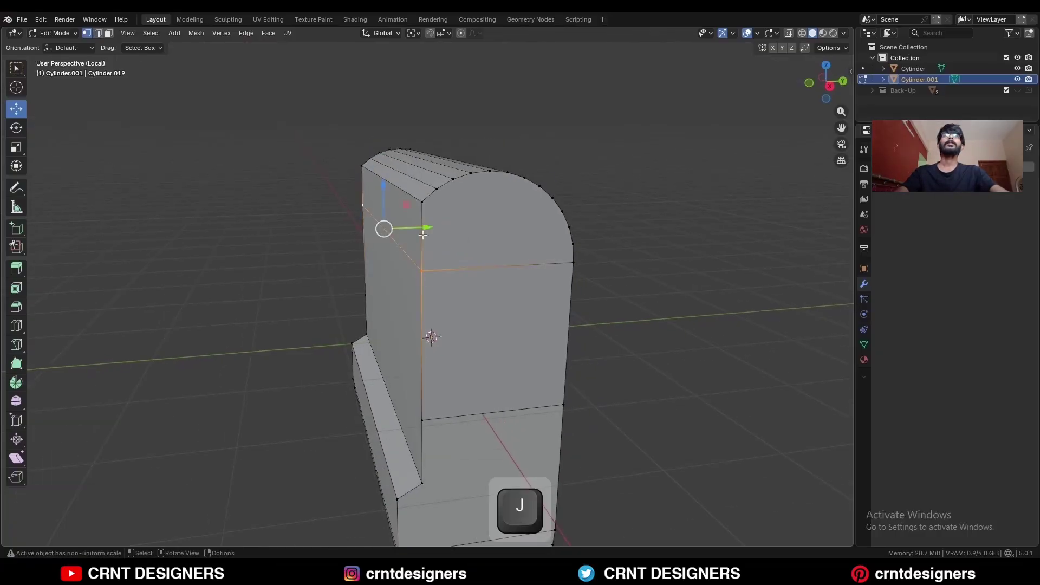
left_click(829, 85)
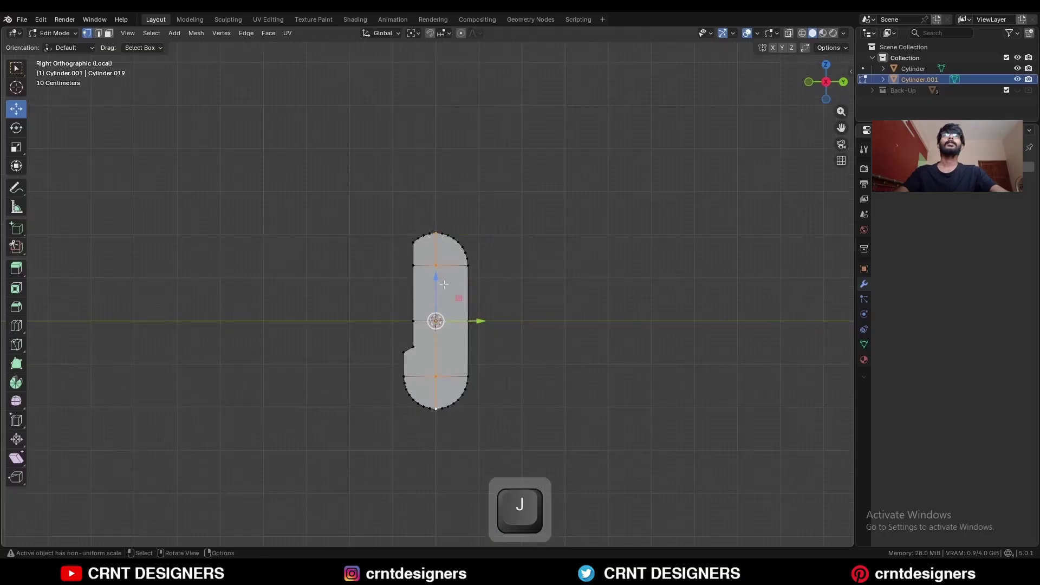
key("Tab")
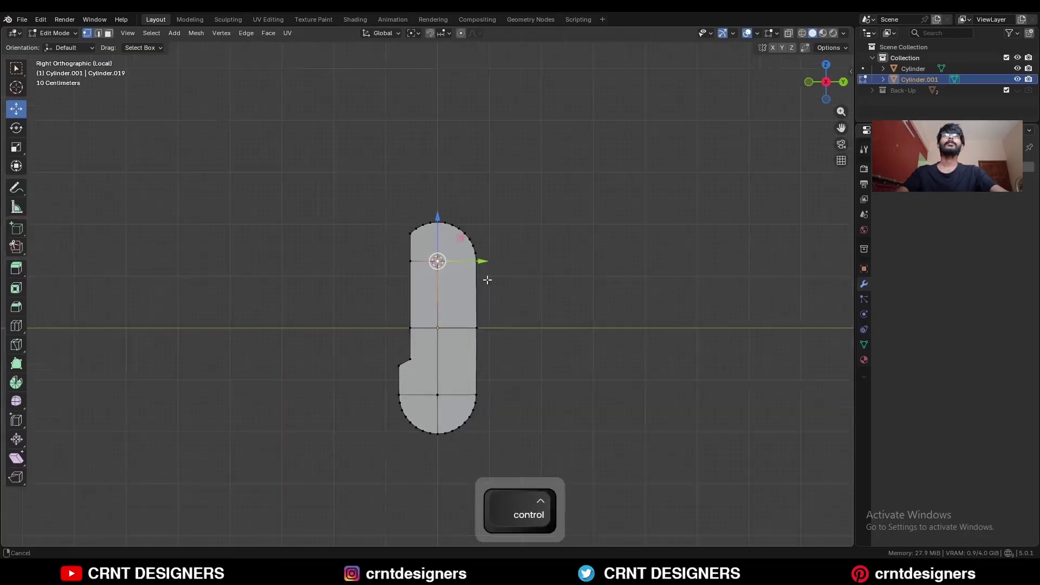
Add a 32-vertex circle of 1 m radius at the 3D cursor and stand it upright, parallel to the pill's end face
scroll(491, 201, "up", 4)
key("shift+a")
mouse_move(484, 183)
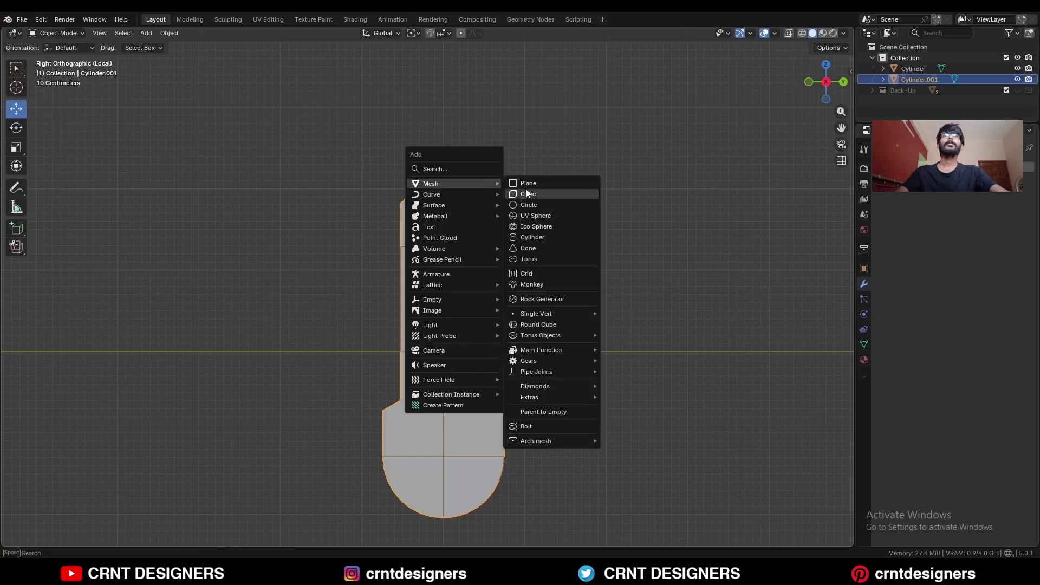
left_click(525, 206)
left_click(809, 83)
middle_click_drag(580, 218, 530, 190, "shift")
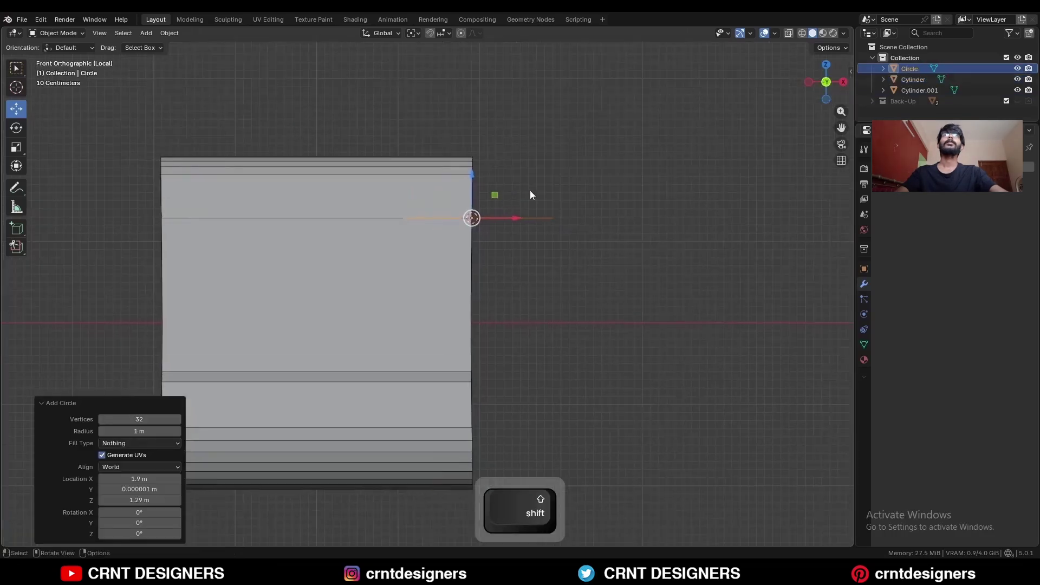
key("r")
left_click(499, 281, "ctrl")
Scale the circle by about 0.74 to match the radius of the inner pill's upper arc
left_click(843, 82)
middle_click_drag(673, 189, 661, 130, "ctrl")
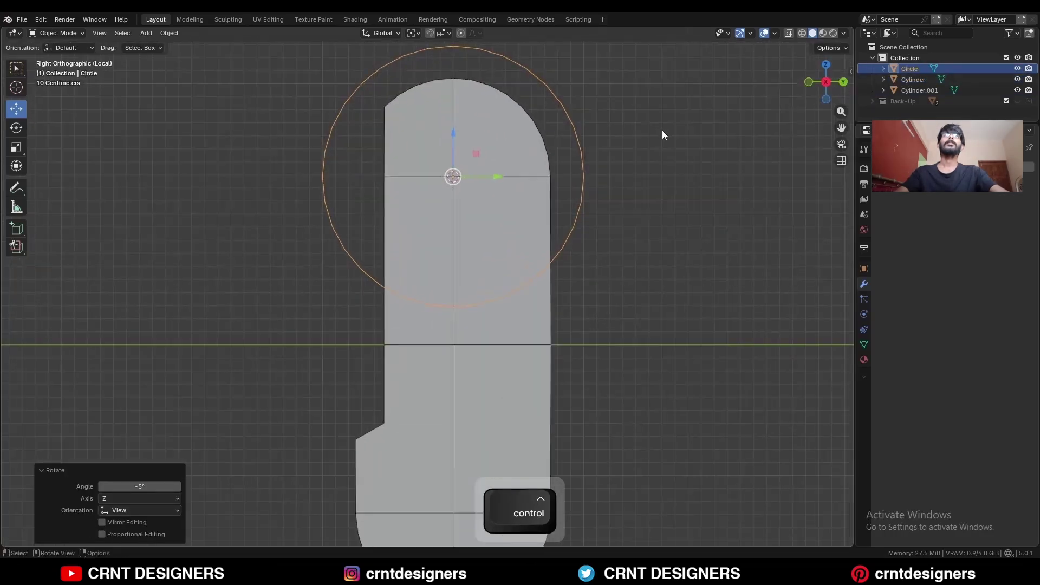
key("s")
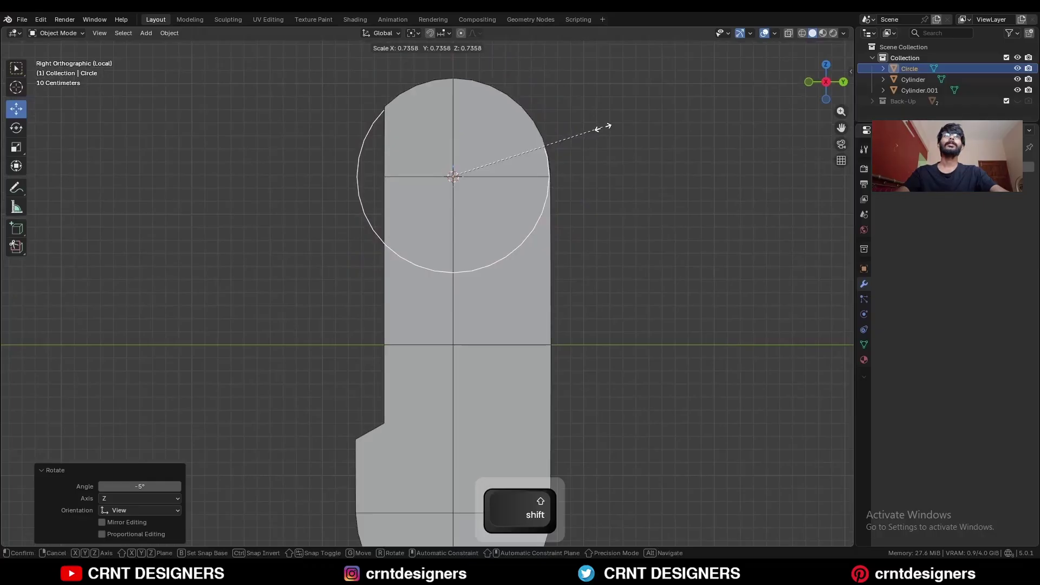
left_click(603, 128)
Move the circle about 0.2 m along Y and slightly up so it touches the flat side and crosses the pill's top point
middle_click_drag(499, 180, 466, 127, "ctrl")
middle_click_drag(433, 81, 422, 145, "shift")
left_click_drag(485, 235, 514, 235)
key("alt+z")
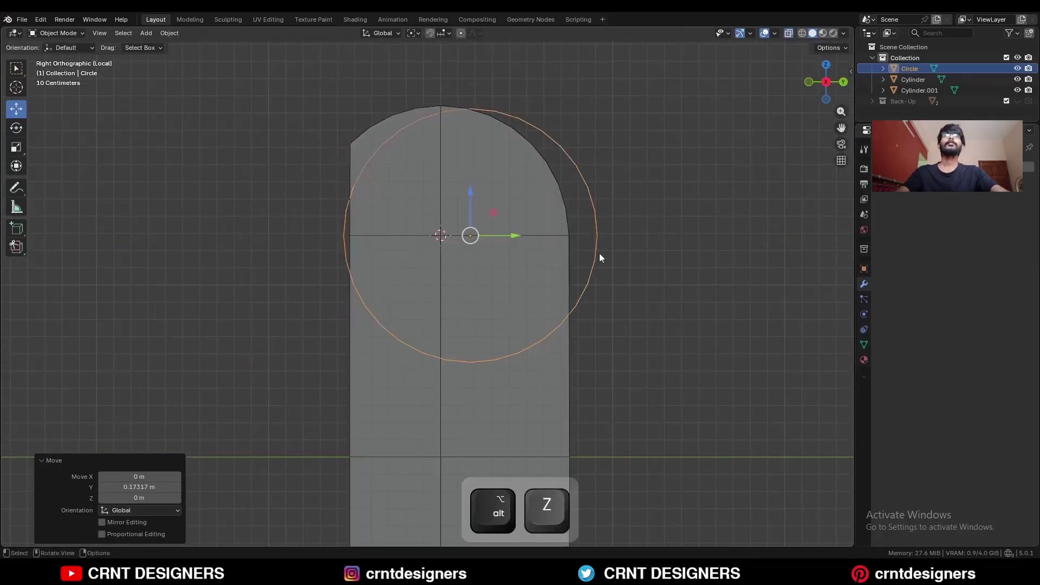
middle_click_drag(599, 253, 594, 273, "shift")
left_click_drag(467, 248, 568, 165, "shift")
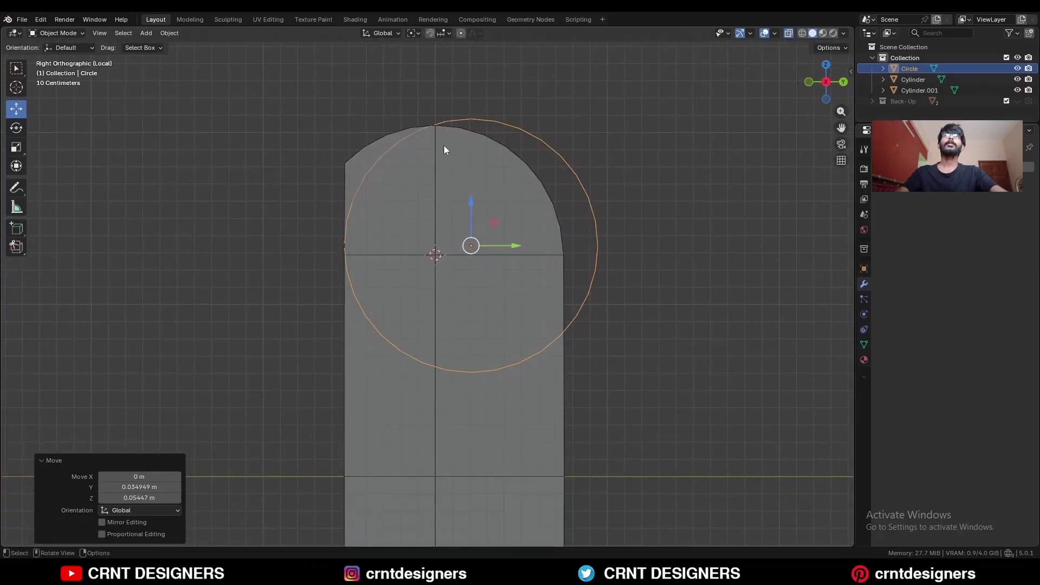
left_click_drag(471, 245, 468, 247, "shift")
key("alt+z")
Move the inner pill's sharp upper corner edge about 0.35 m down the flat side onto the guide circle
middle_click_drag(433, 224, 455, 256)
left_click(398, 150)
key("Tab")
key("2")
left_click(831, 88)
key("alt+z")
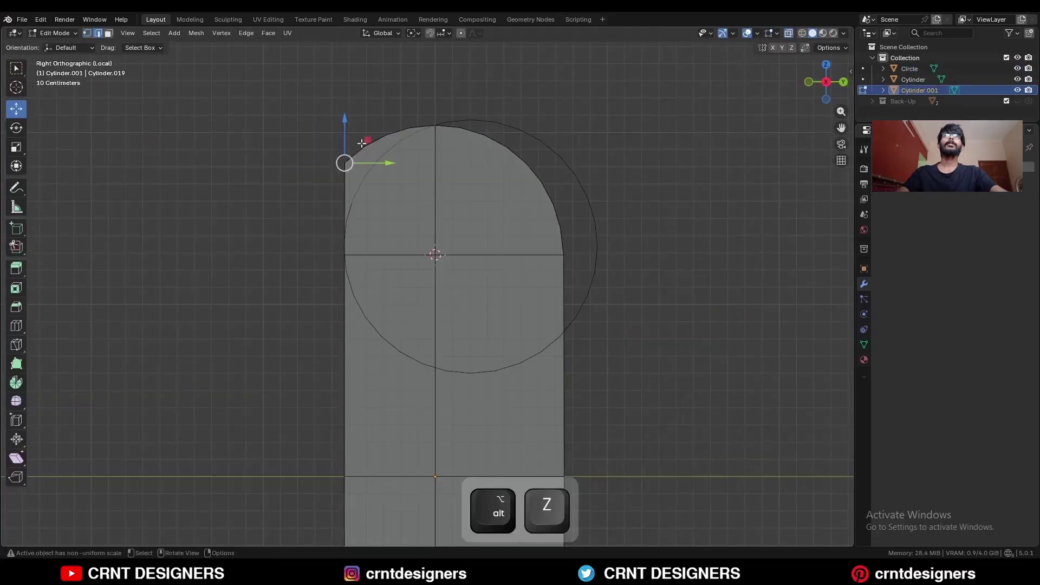
left_click_drag(317, 196, 324, 234)
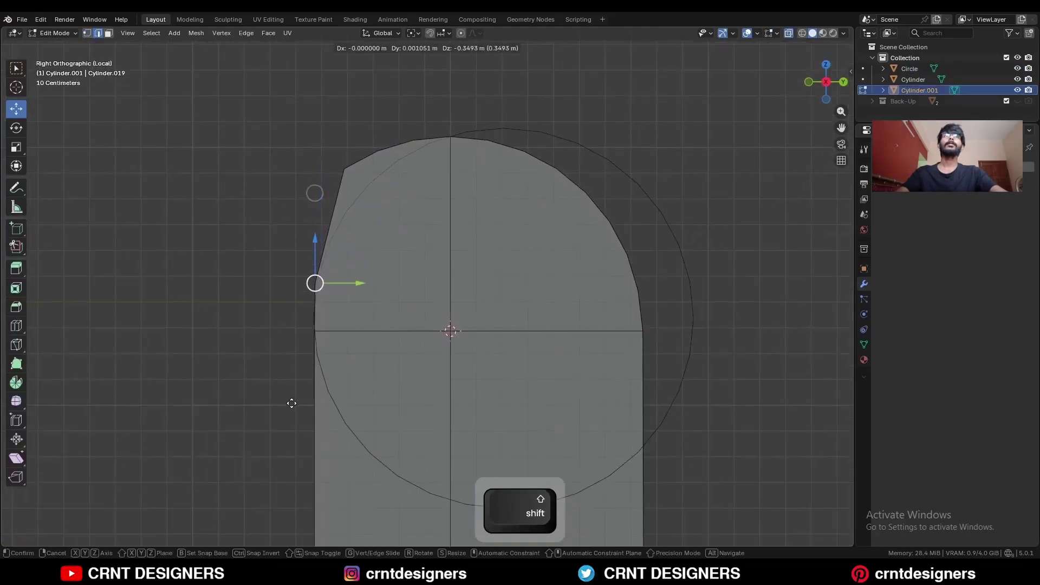
left_click_drag(292, 403, 310, 376, "shift")
Move the remaining vertices between the flat side and the top point onto the guide circle's outline
key("alt+z")
key("alt+z")
key("1")
left_click(344, 169)
left_click_drag(344, 169, 335, 224)
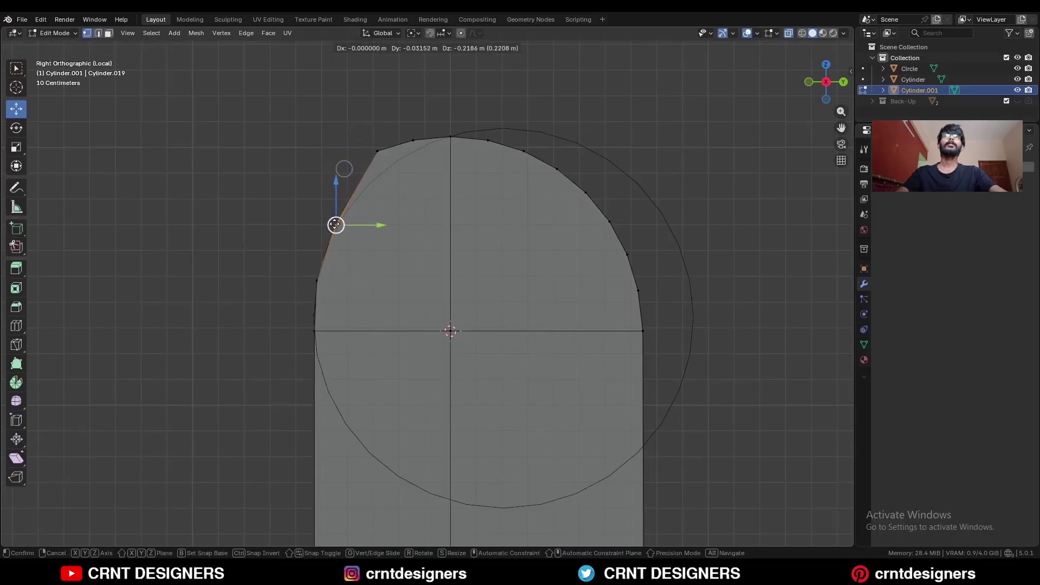
left_click_drag(295, 359, 431, 169, "shift")
middle_click_drag(423, 186, 423, 157, "ctrl")
Add two loop cuts in the long segment of the reshaped curve and move each onto the guide circle
key("ctrl+r")
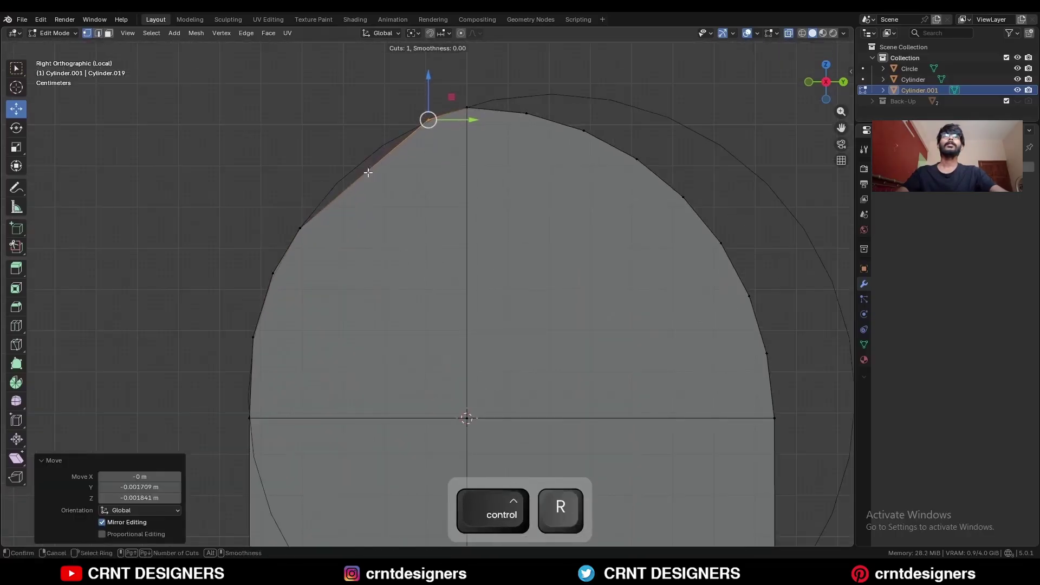
double_click(366, 174)
left_click_drag(365, 174, 380, 147, "shift")
key("ctrl+r")
double_click(341, 186)
right_click(341, 181)
left_click_drag(340, 187, 336, 183, "shift")
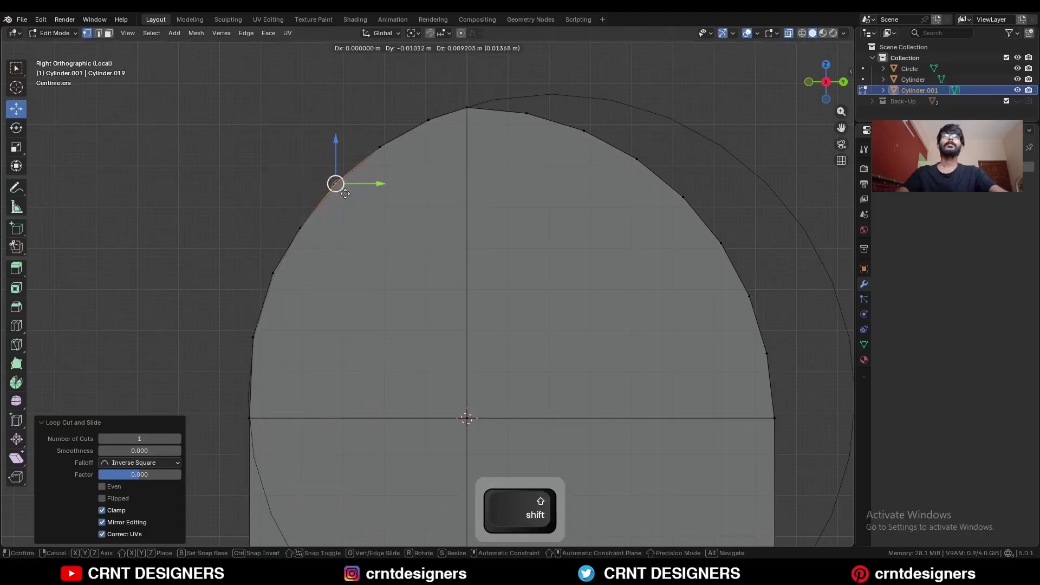
Adjust the curve's vertices, including the lowest one above the flat side, to follow the guide circle, and leave Edit Mode
left_click(379, 147)
middle_click_drag(380, 233, 437, 152, "shift")
left_click(330, 193)
left_click_drag(329, 193, 327, 200, "shift")
key("Tab")
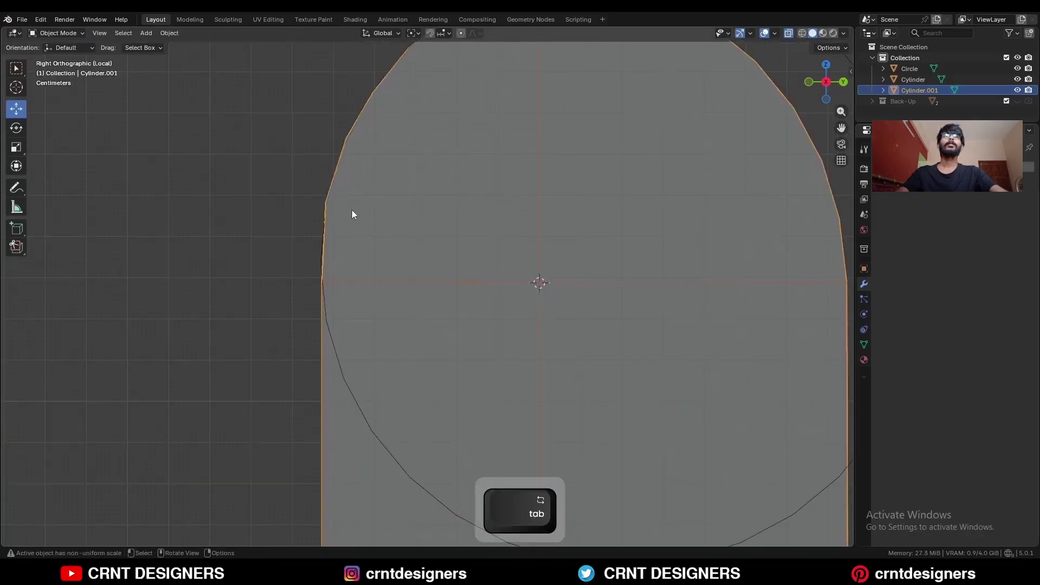
Delete the guide circle and turn X-ray off
scroll(352, 210, "down", 3)
left_click(630, 186)
key("x")
left_click(632, 185)
key("alt+z")
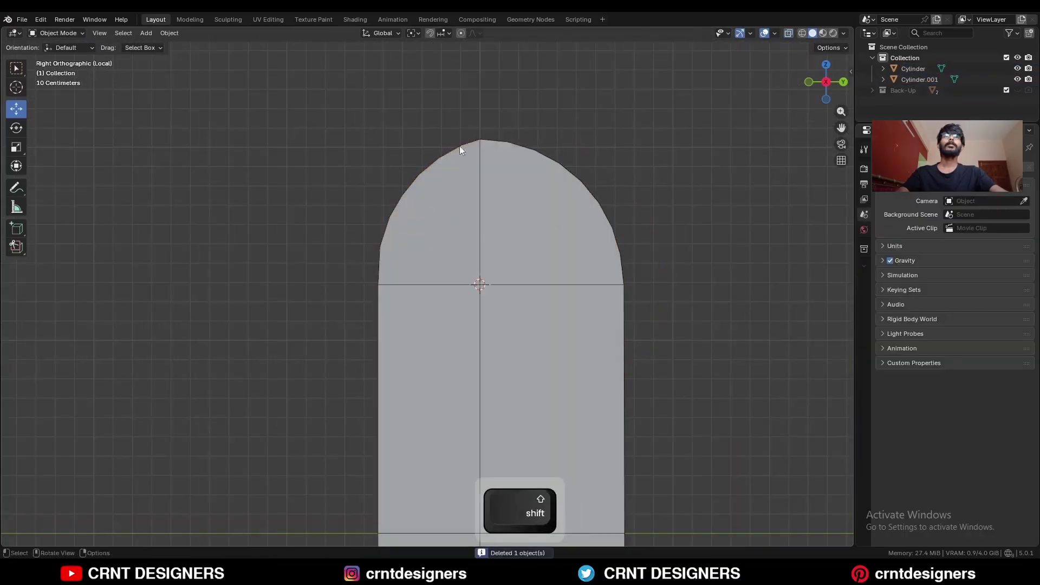
Smooth the six long edges of the inner pill's reshaped upper curve with Set Flow, tension 180 and 1 iteration
left_click(455, 162)
key("Tab")
middle_click_drag(454, 162, 509, 201)
key("2")
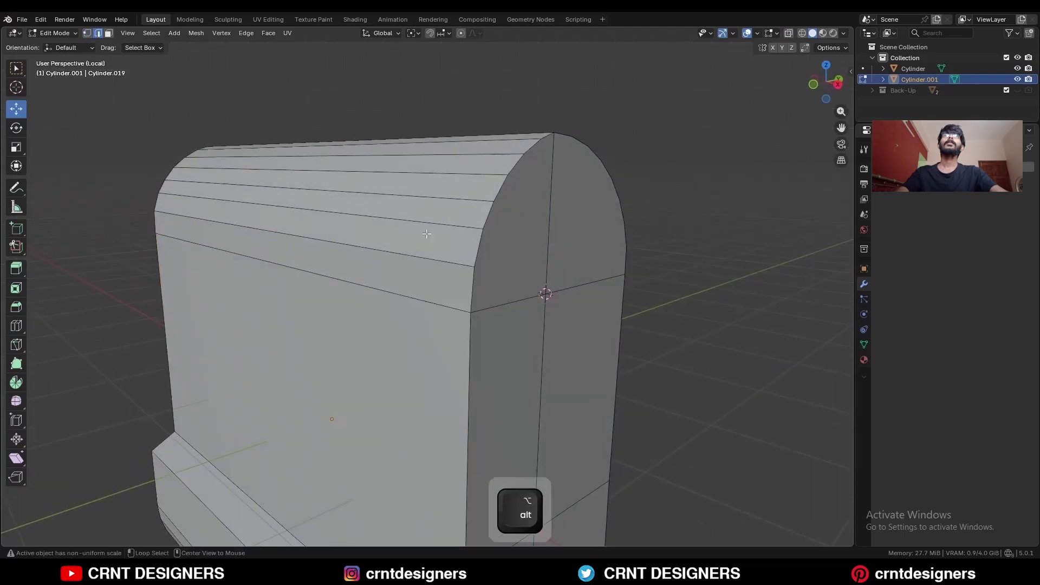
left_click(425, 256, "alt")
left_click(433, 222, "alt+shift")
left_click(438, 197, "alt+shift")
left_click(440, 173, "alt+shift")
middle_click_drag(440, 174, 398, 198)
left_click(470, 153, "alt+shift")
left_click(452, 183, "alt+shift")
right_click(753, 233)
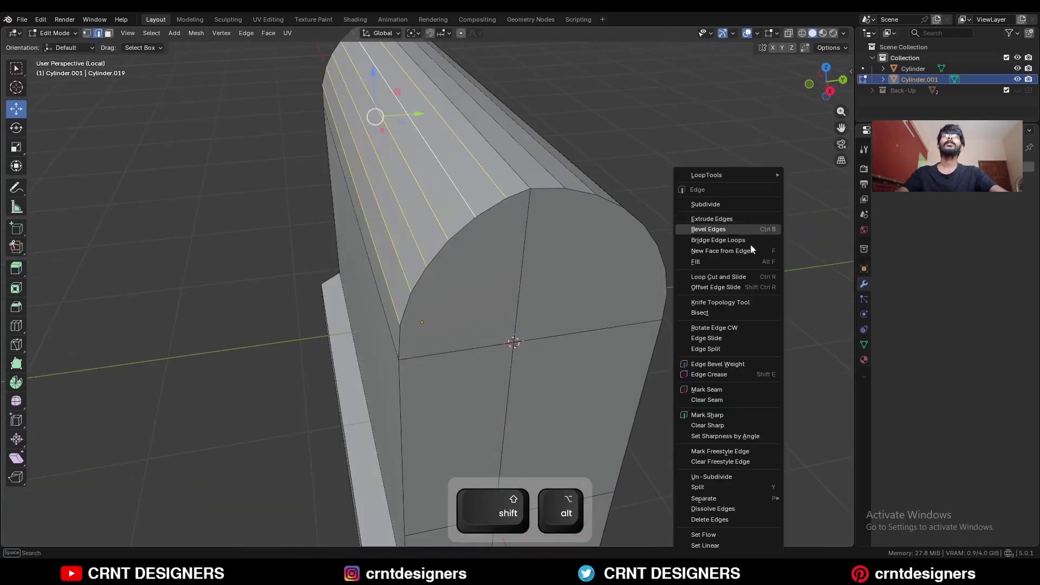
left_click(703, 534)
Repeat Set Flow on the same curve edges and deselect them
middle_click_drag(721, 536, 684, 309)
right_click(684, 308)
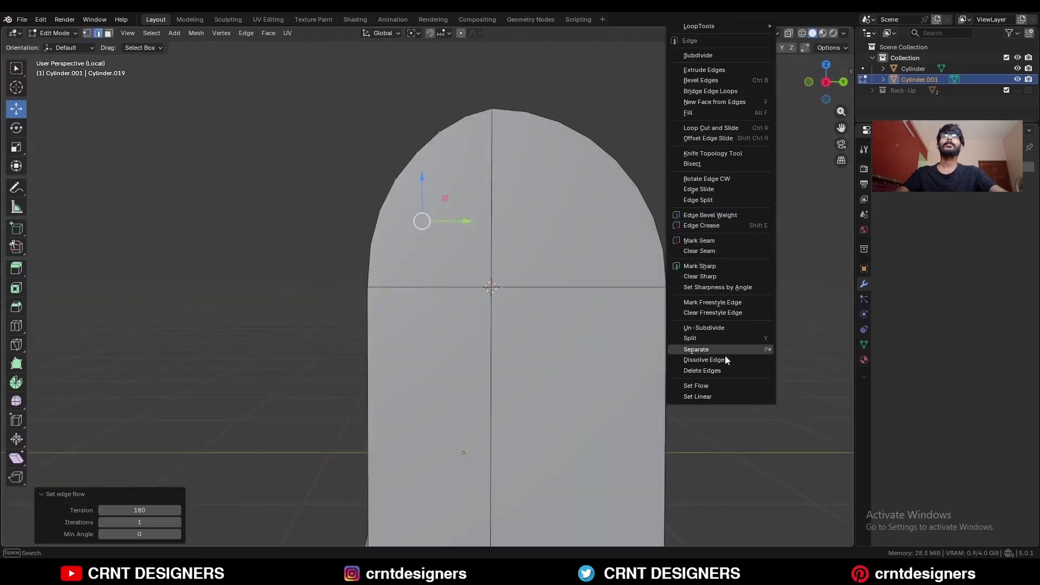
left_click(717, 386)
left_click(754, 199)
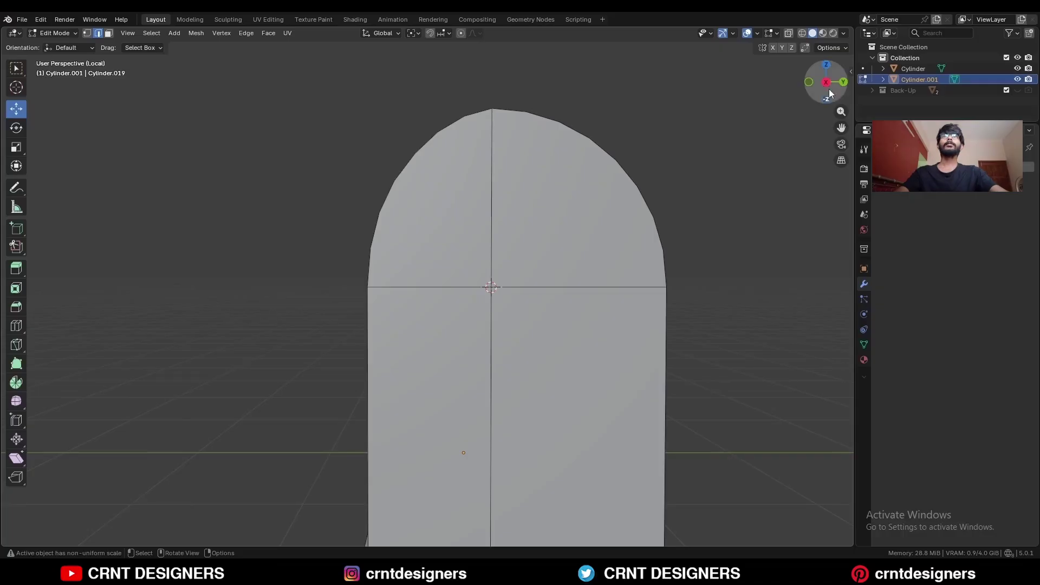
Leave local view, duplicate the outer pill in place and hide the copy
key("Tab")
key("slash")
left_click(486, 181, "shift")
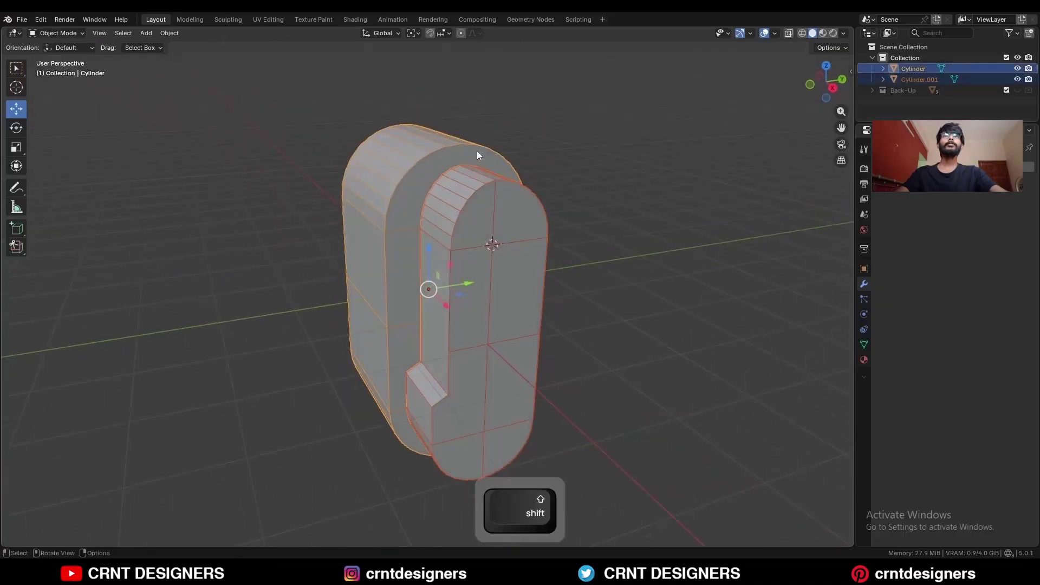
middle_click_drag(477, 151, 458, 131)
key("shift+d")
right_click(531, 108)
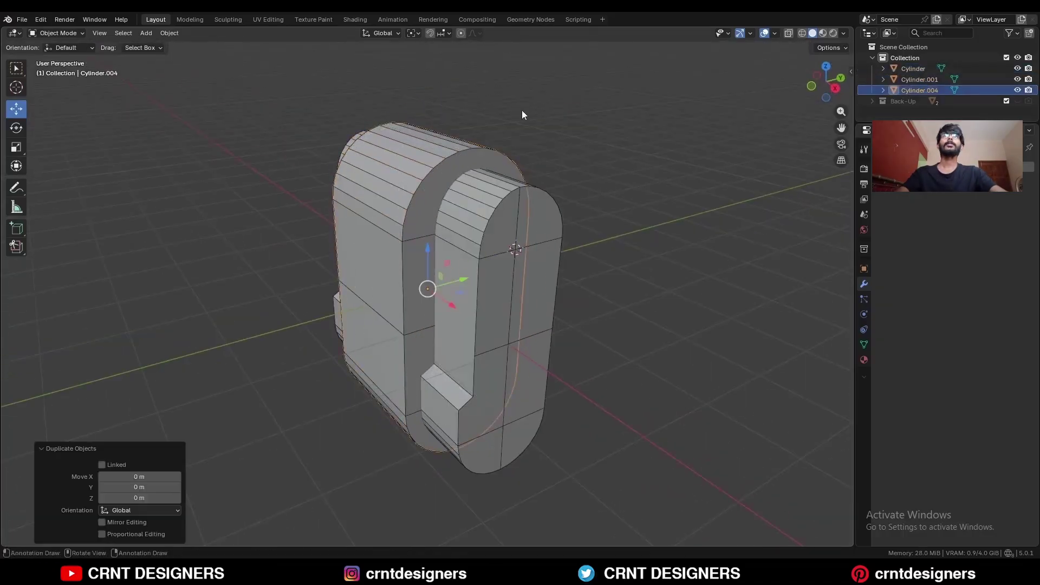
key("h")
Subtract the notched inner pill from the outer pill with a Boolean Difference and apply the modifier
left_click(499, 191)
left_click(476, 145, "shift")
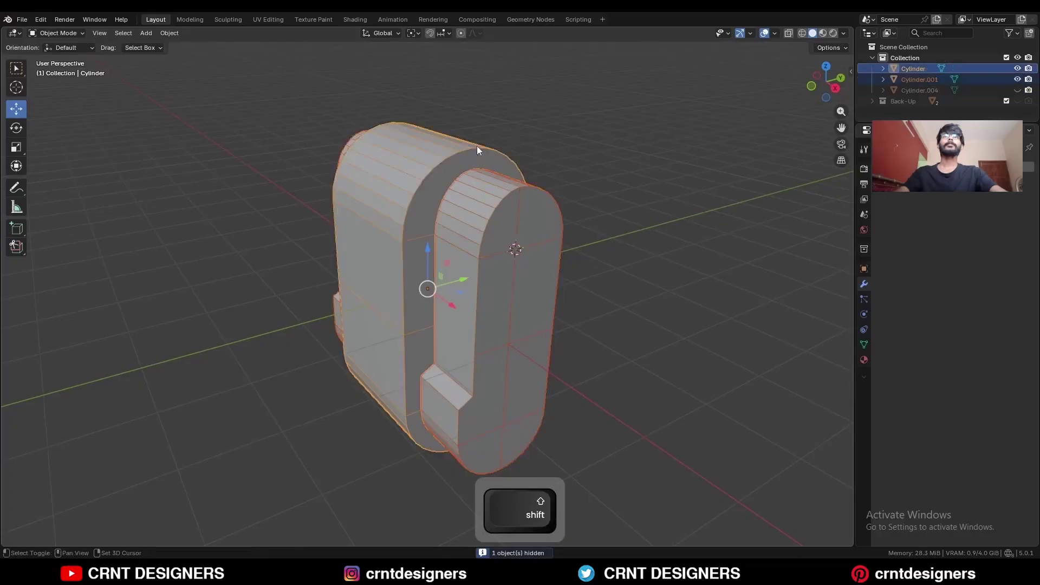
key("shift+q")
left_click(423, 146)
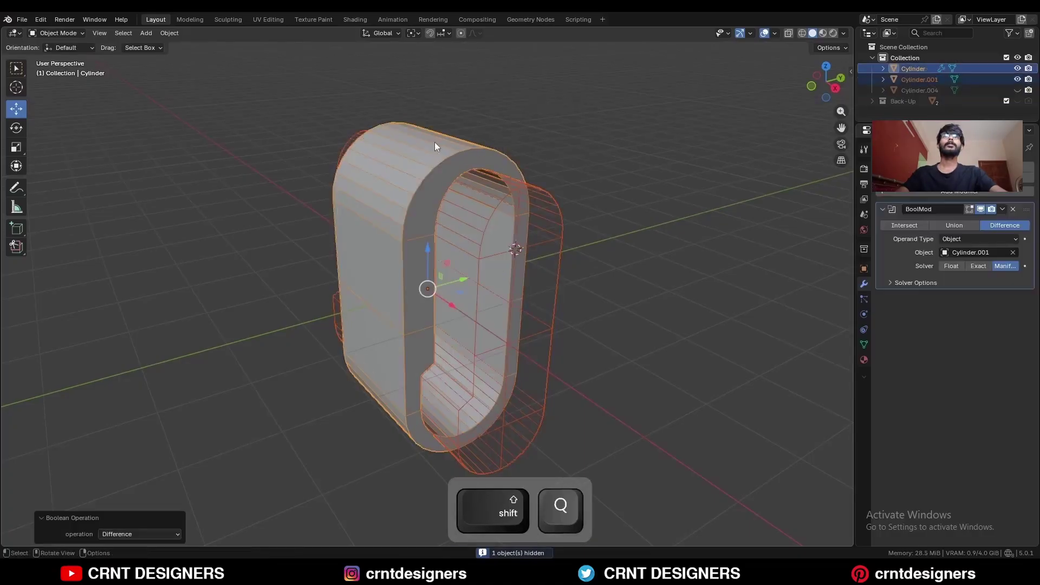
middle_click_drag(434, 142, 490, 170)
left_click(490, 169)
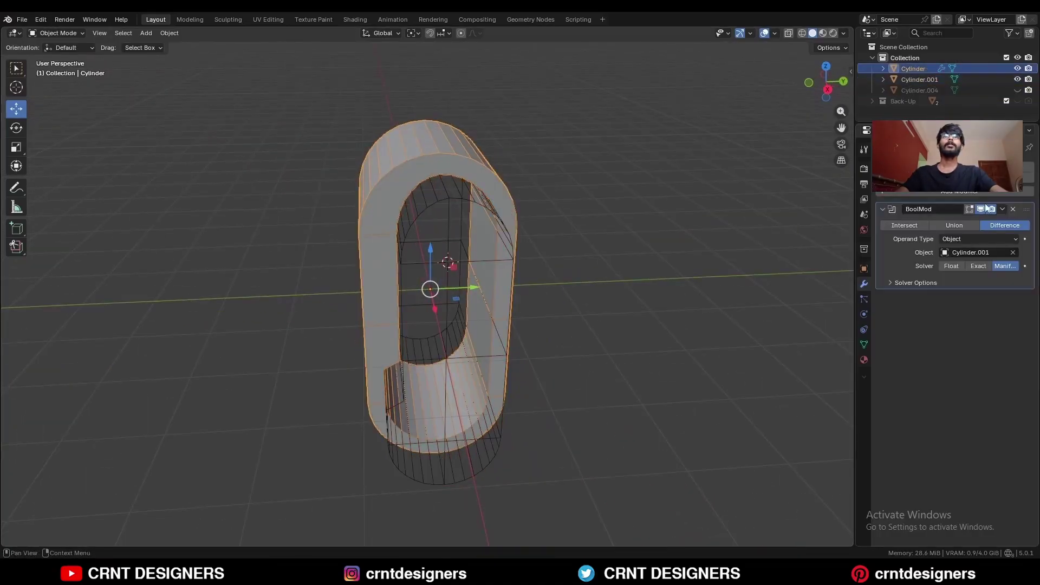
left_click(1002, 209)
left_click(973, 217)
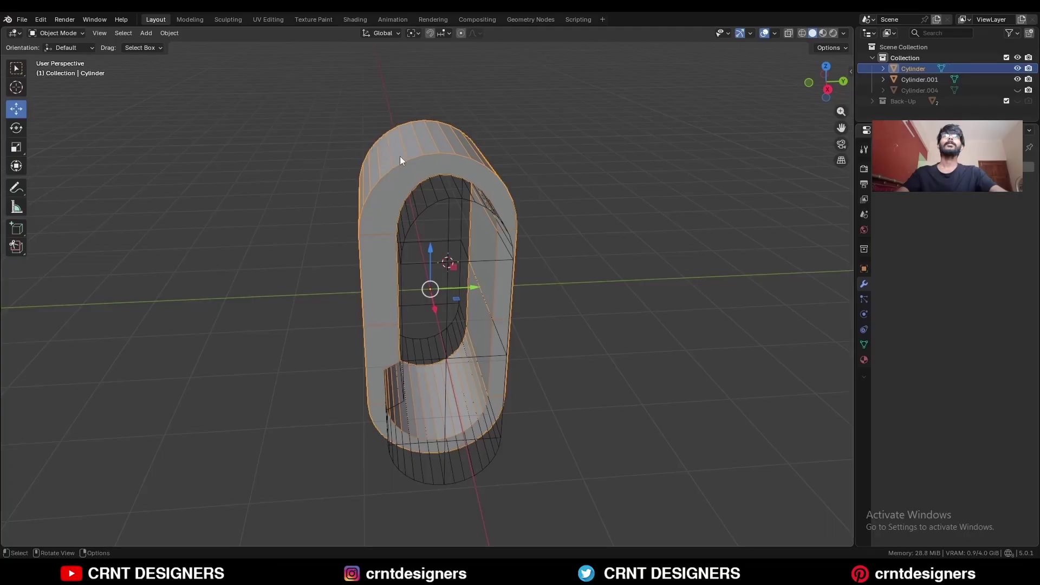
Hide the hollowed outer shell and unhide the duplicate of the outer pill
key("h")
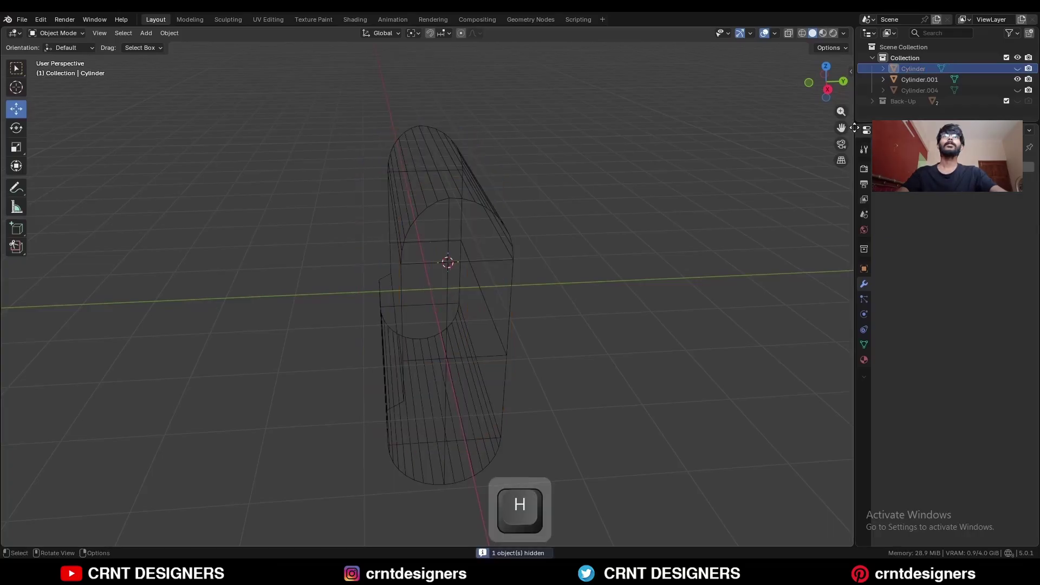
left_click(1016, 90)
key("ctrl+z")
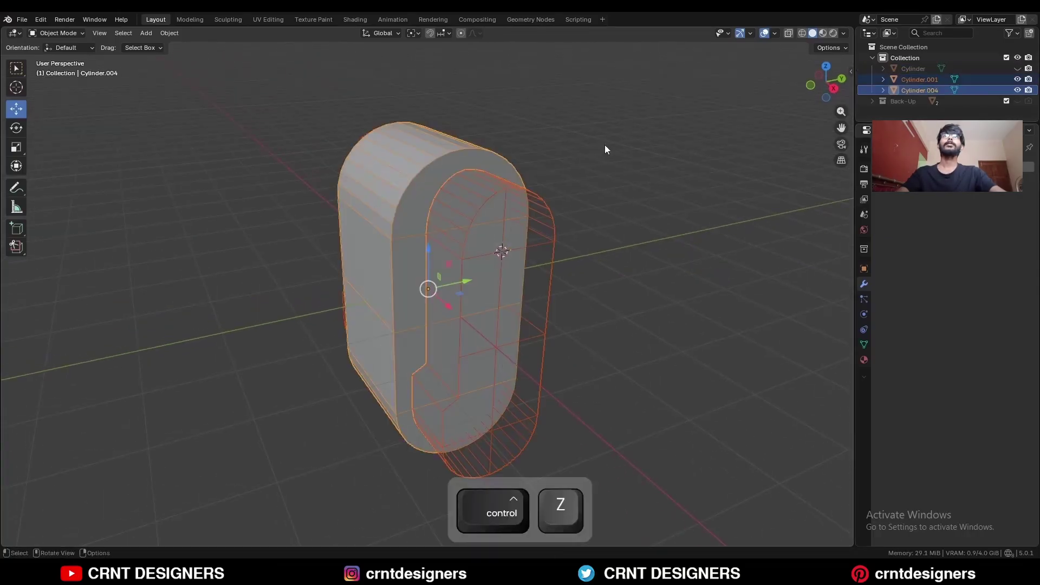
Intersect the duplicate outer pill with the notched inner pill using a Boolean and apply the modifier
key("shift")
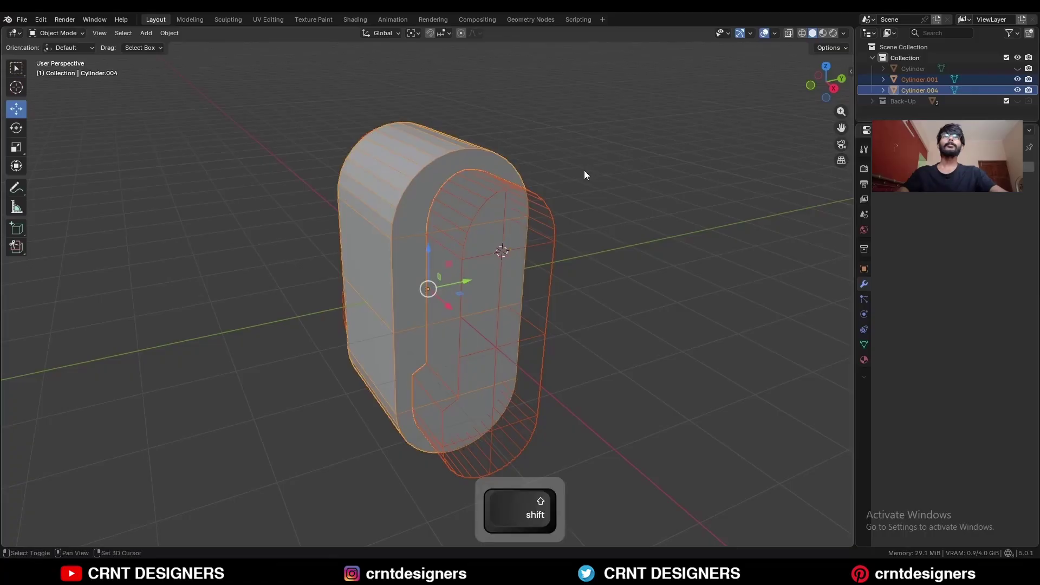
key("shift+q")
left_click(581, 219)
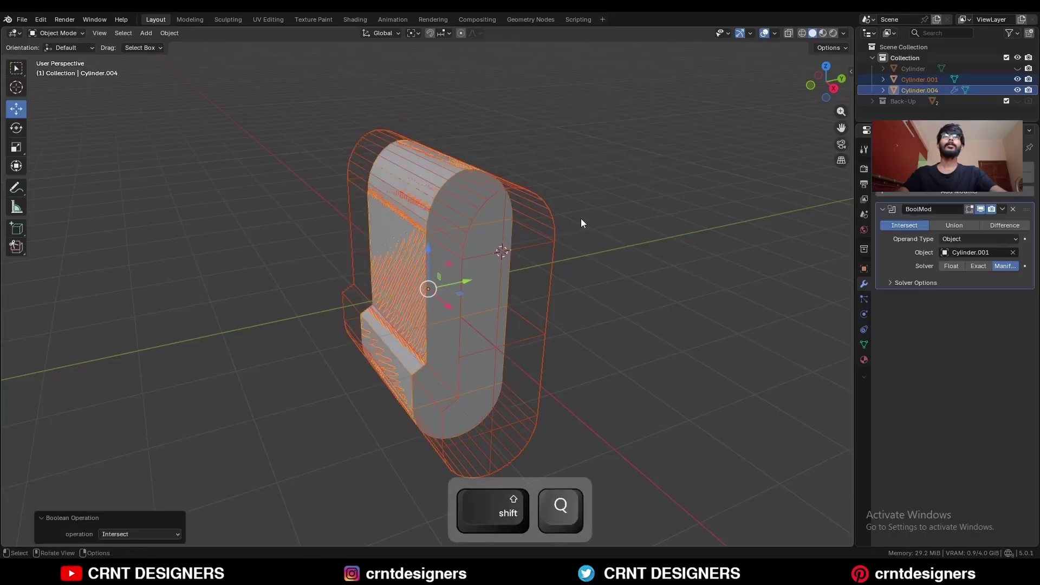
left_click(1003, 209)
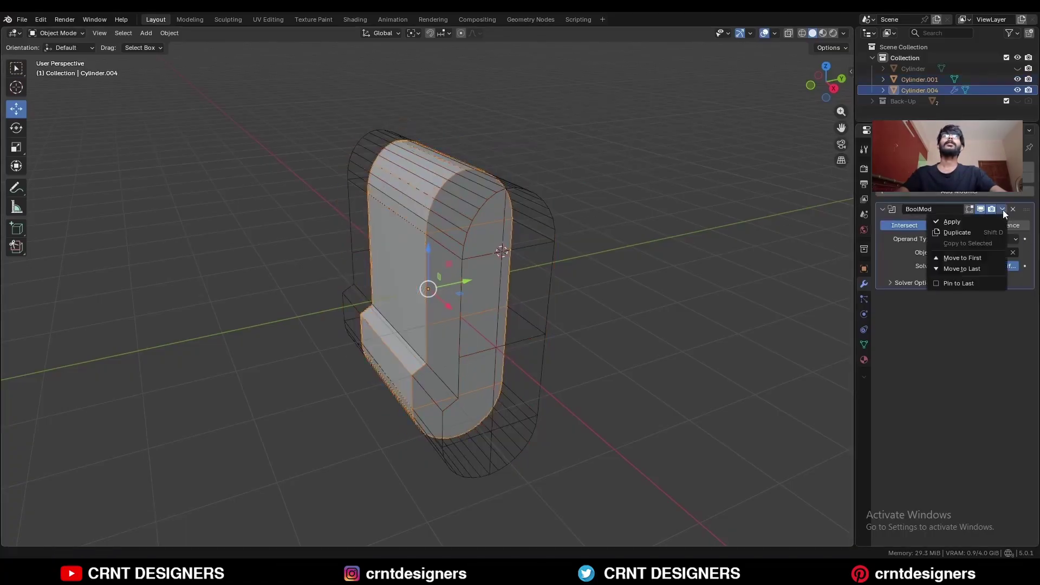
left_click(948, 222)
Delete the wireframe notched cutter and unhide the hollowed outer shell around the core
left_click(513, 182)
key("x")
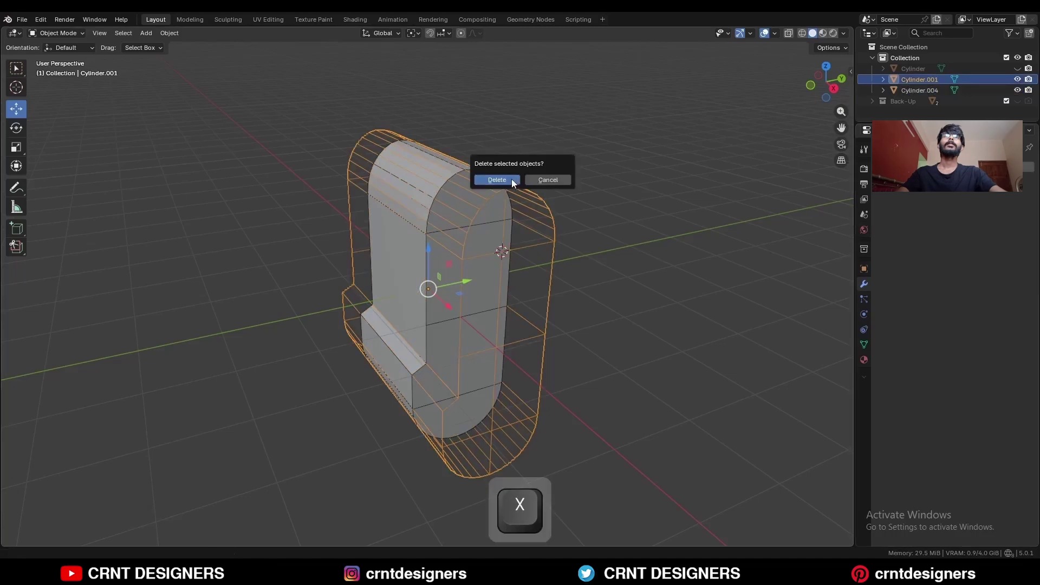
left_click(511, 178)
left_click(1018, 69)
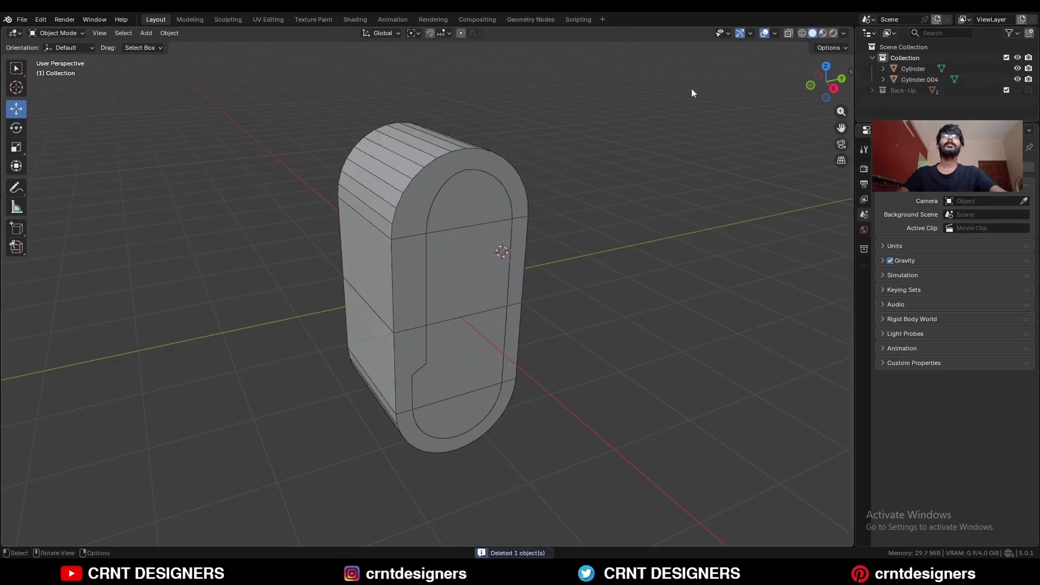
Edit both parts in right view and knife-cut through the shell wall along the notch's slanted edge to the outer side
middle_click_drag(525, 204, 486, 203)
left_click(827, 83)
left_click_drag(684, 212, 252, 331)
key("Tab")
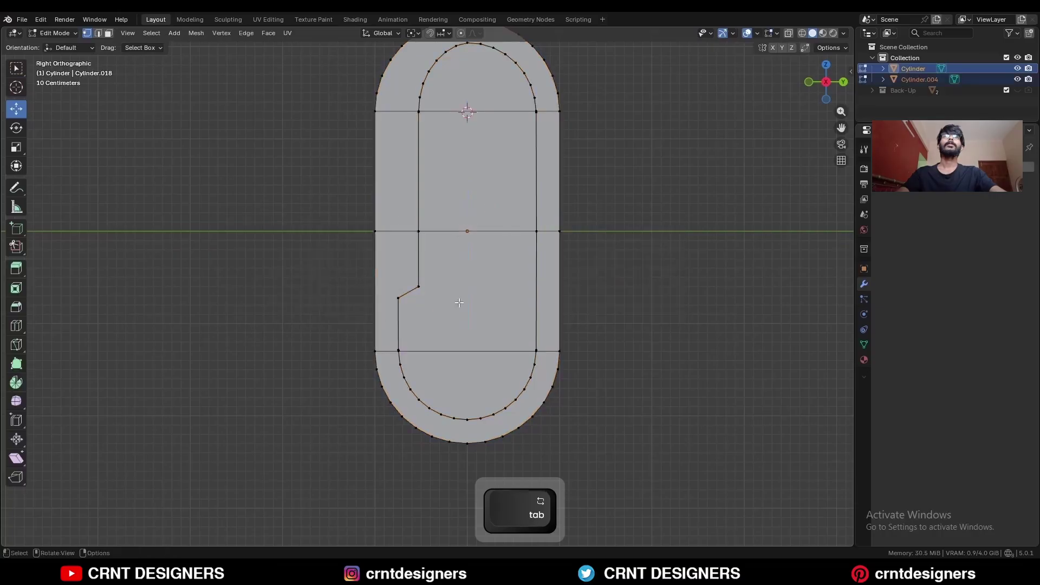
key("1")
left_click(17, 345)
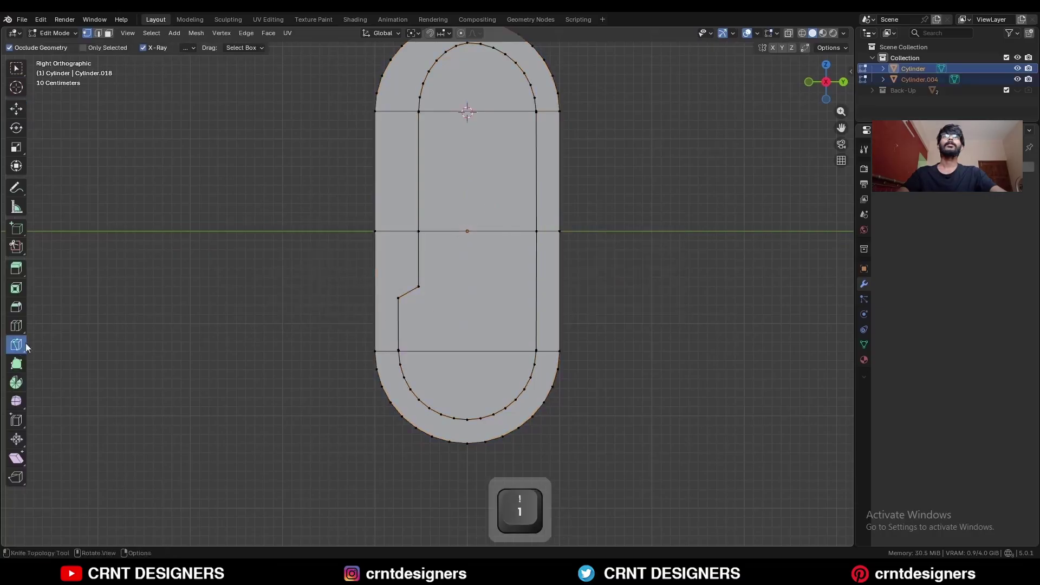
left_click(418, 287)
key("a")
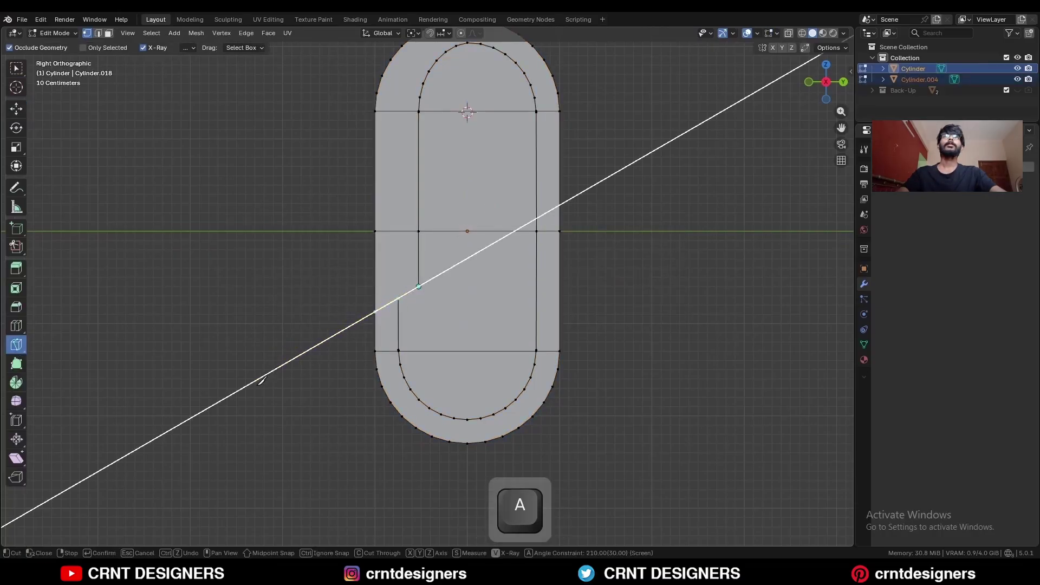
key("c")
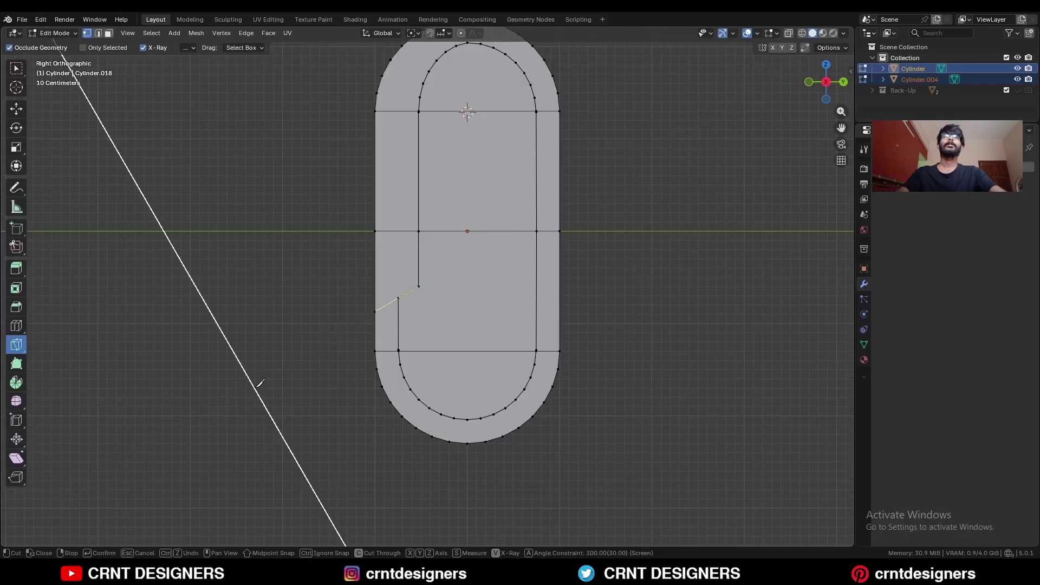
key("space")
Knife-cut two more parallel slanted lines through the shell wall above the notch
middle_click_drag(260, 383, 413, 221)
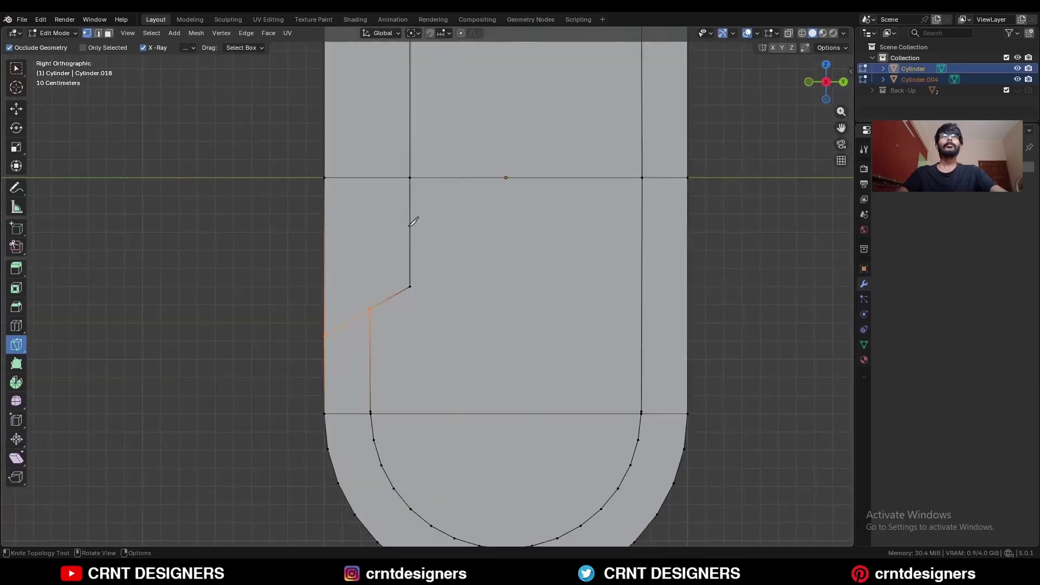
key("a")
key("c")
left_click(241, 311)
key("space")
scroll(408, 248, "down", 2)
middle_click_drag(417, 182, 408, 248, "shift")
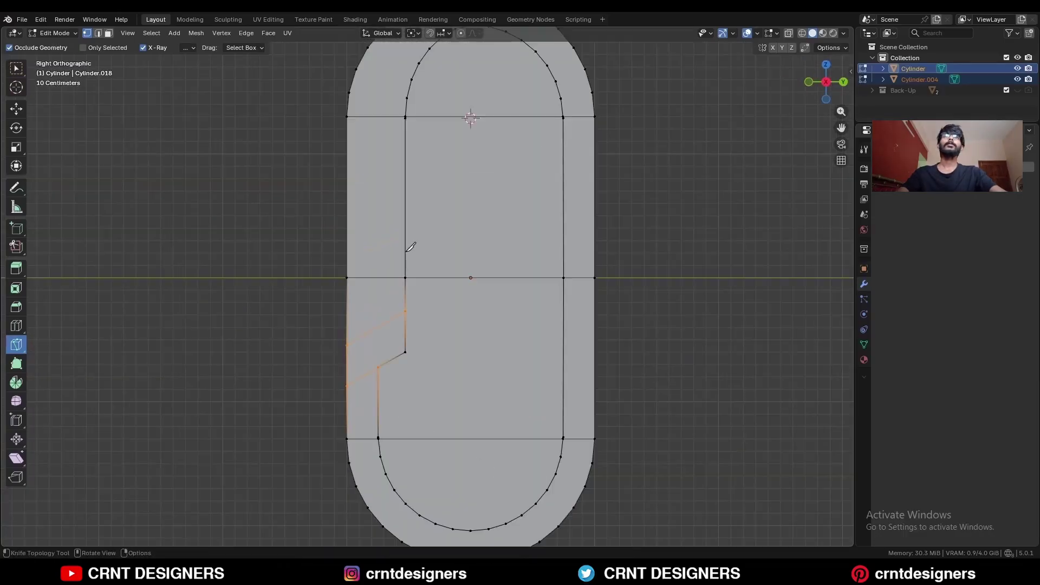
left_click(406, 254)
left_click(184, 357)
key("space")
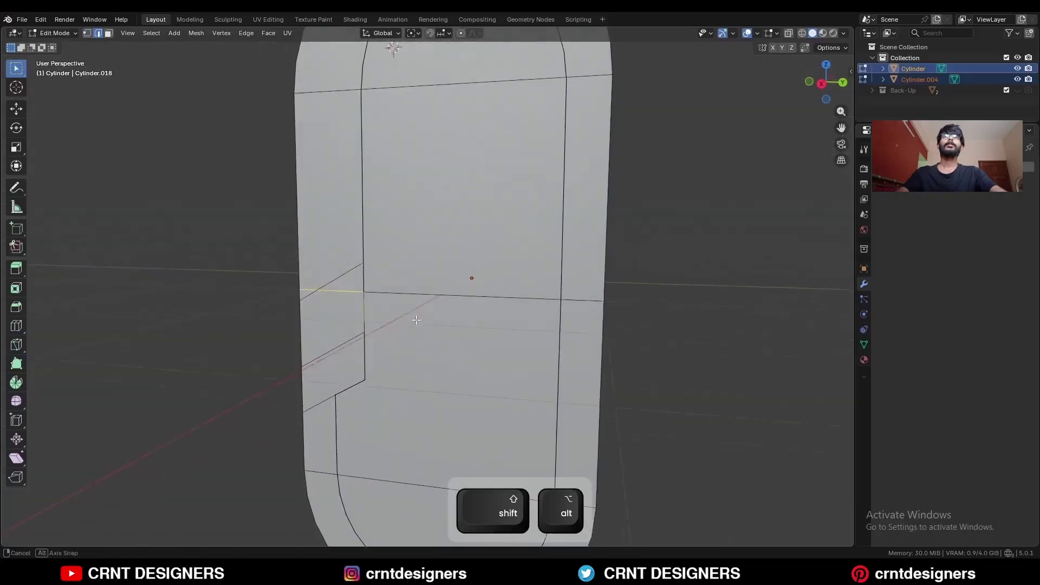
Isolate the outer shell in local view and dissolve the leftover horizontal edges between the slanted cuts
middle_click_drag(402, 305, 415, 306)
key("Tab")
left_click(349, 248)
key("slash")
key("Tab")
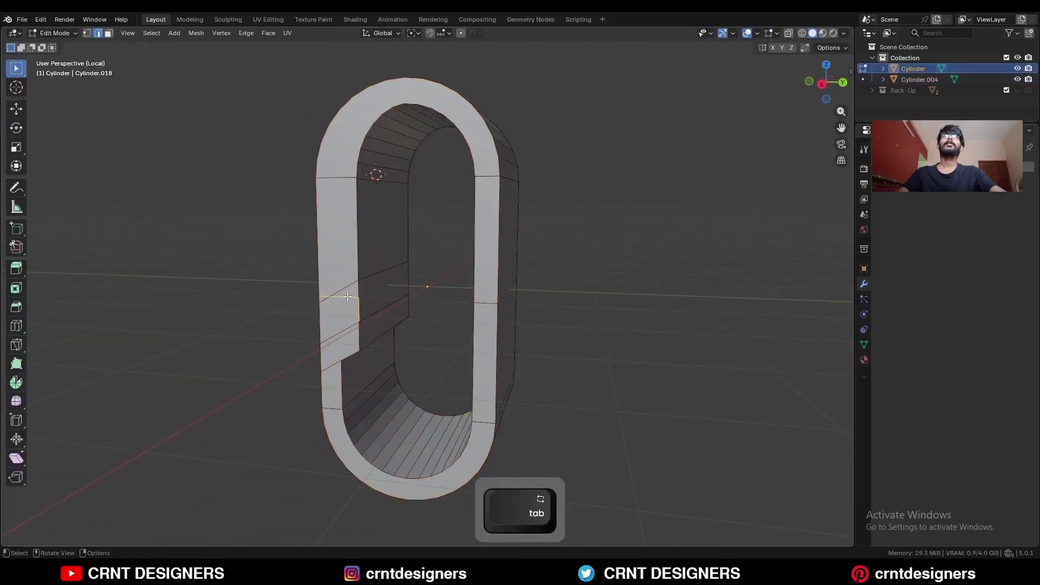
key("ctrl+x")
left_click(404, 311, "alt")
middle_click_drag(302, 299, 551, 303)
key("ctrl+x")
Delete the faces of the shell wall between the two upper slanted cuts, using X-ray from the right view
key("KP_3")
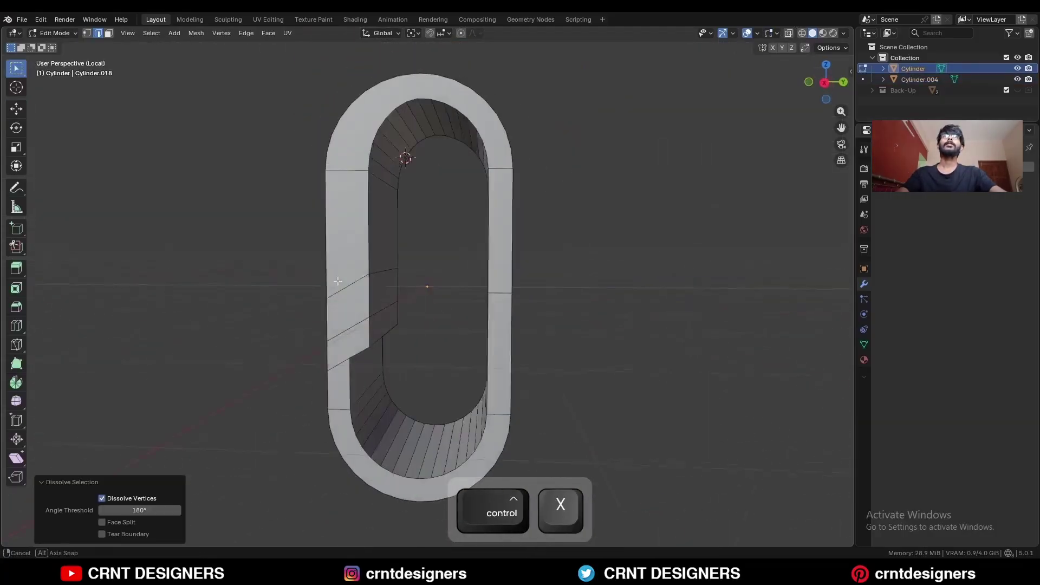
key("alt+z")
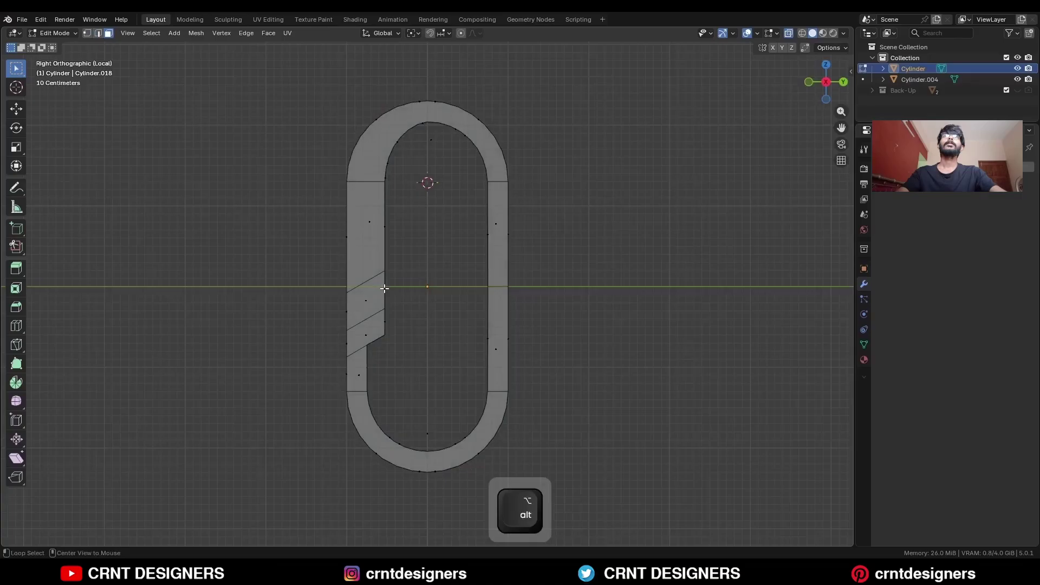
left_click(385, 288, "alt")
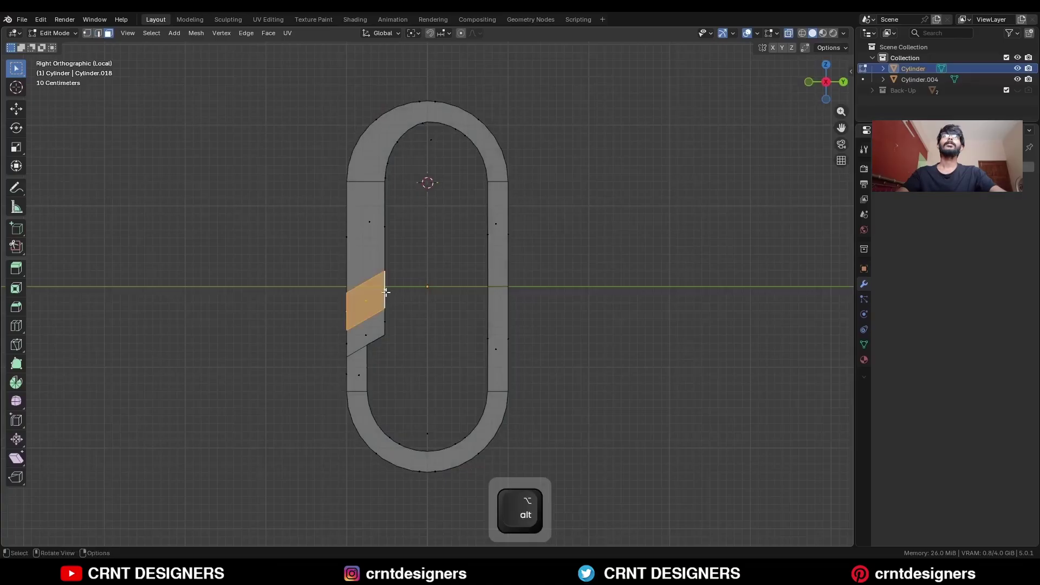
key("x")
left_click(383, 310)
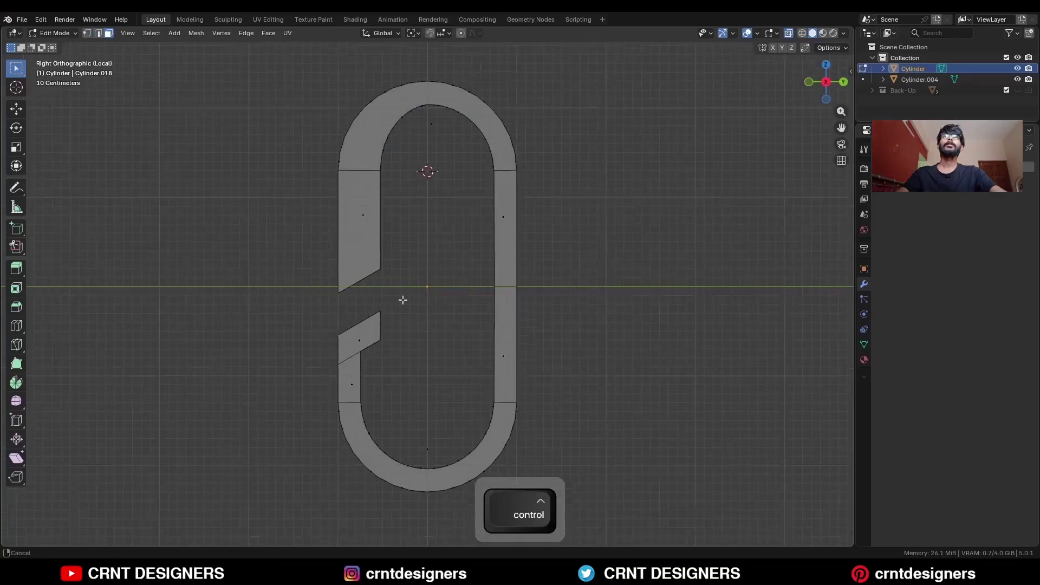
Fill the open ends of the slanted gap with faces and dissolve the stray edge beside it
middle_click_drag(384, 309, 382, 322)
key("2")
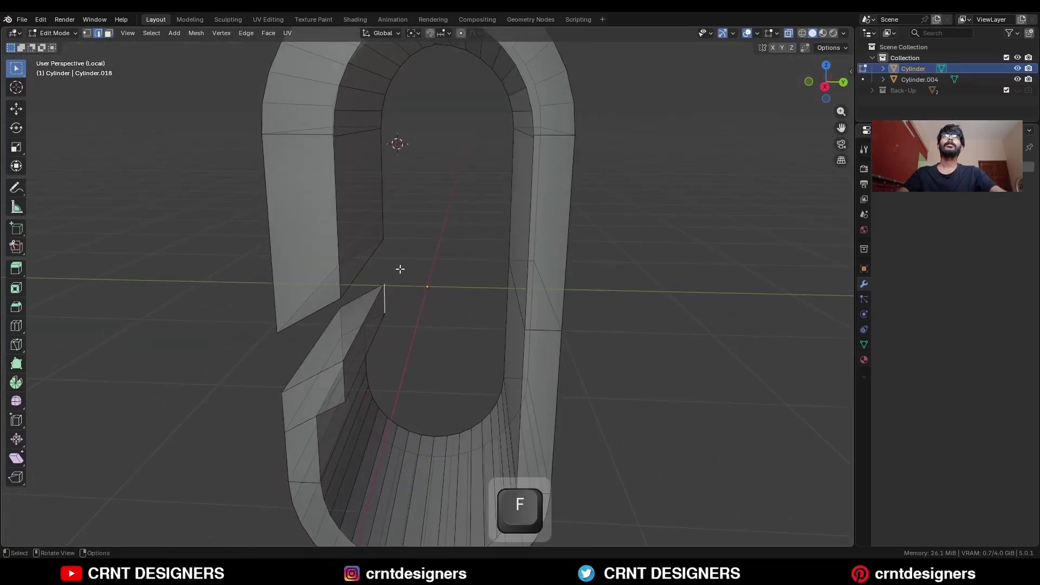
scroll(400, 269, "down", 4)
key("2")
middle_click_drag(414, 290, 238, 350)
key("ctrl+x")
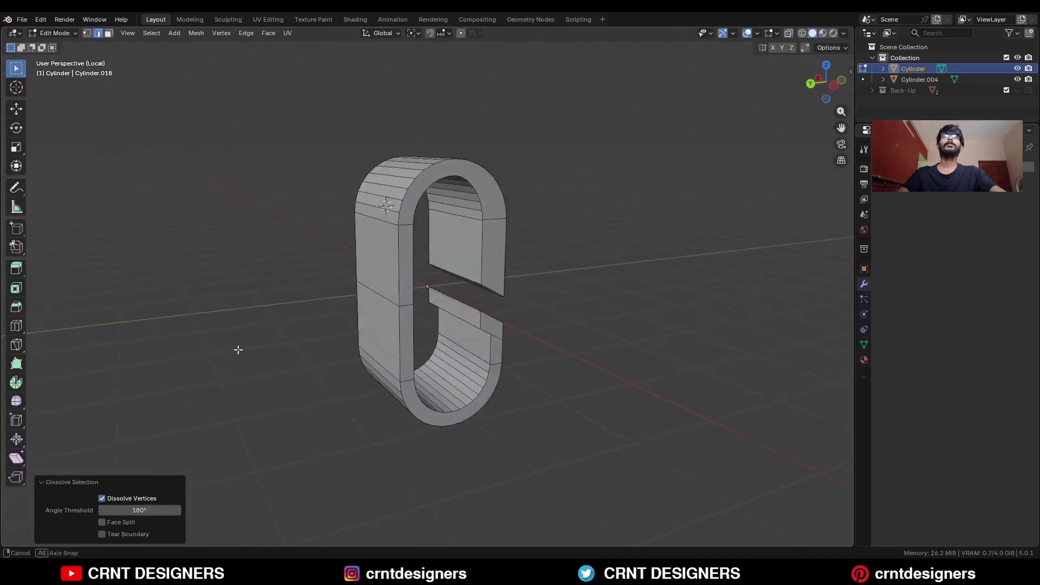
Knife-cut vertically from the notch's inner corner up to the lower slanted edge of the gap
key("KP_3")
key("1")
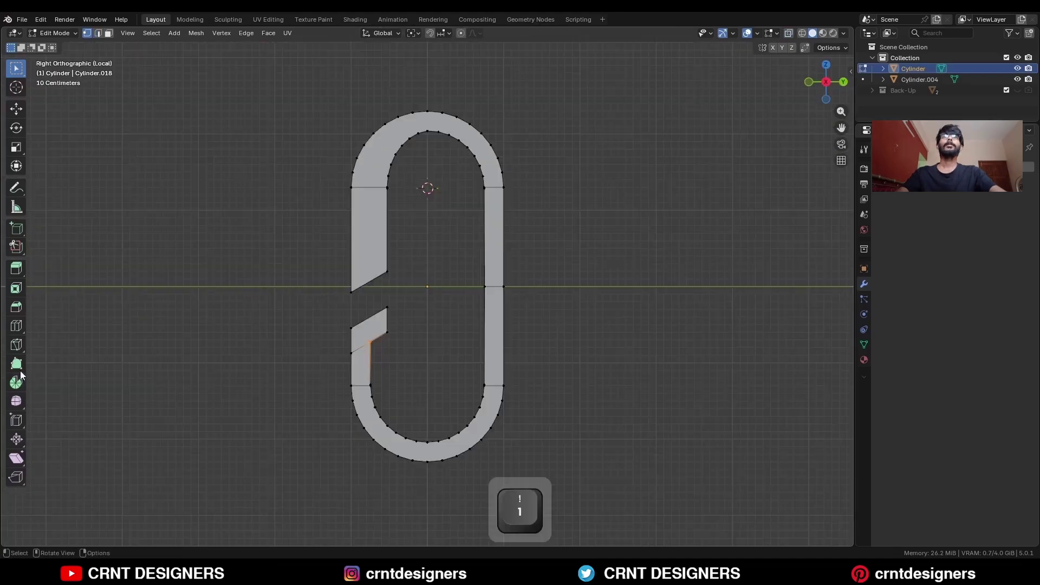
left_click(16, 344)
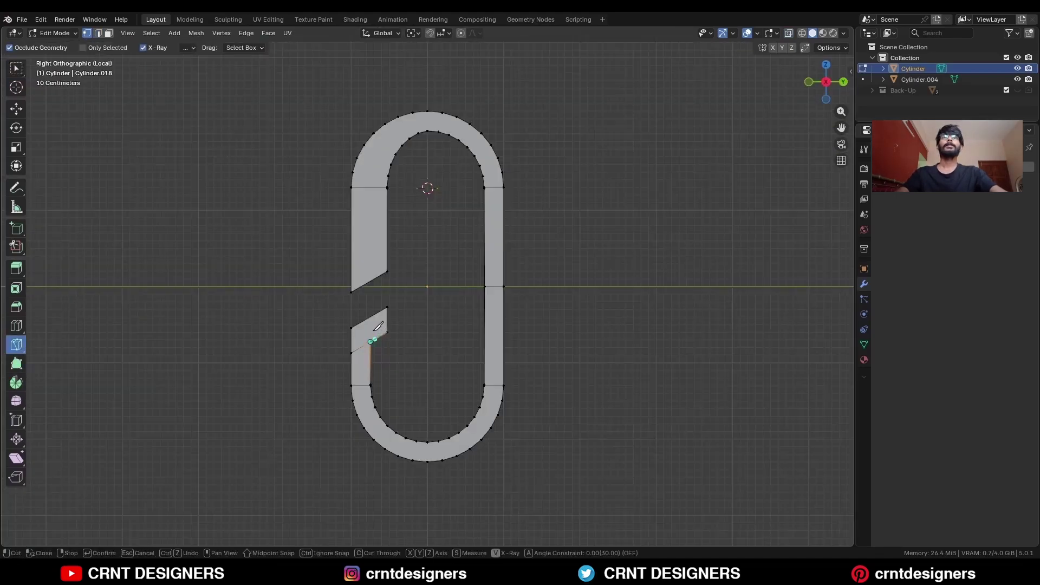
key("space")
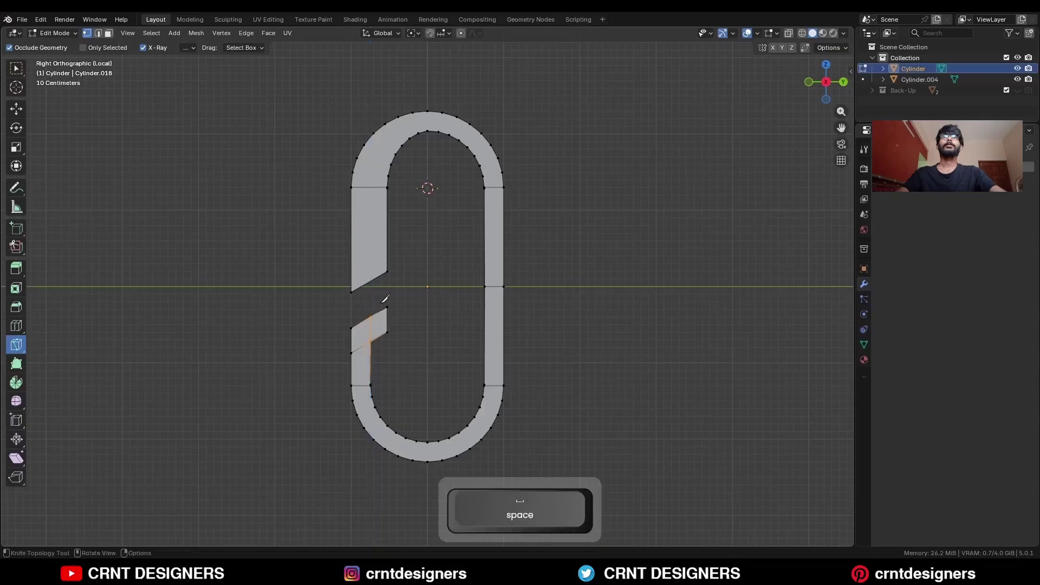
Delete the large front face of the shell's lower arc
middle_click_drag(374, 292, 427, 367)
key("3")
key("x")
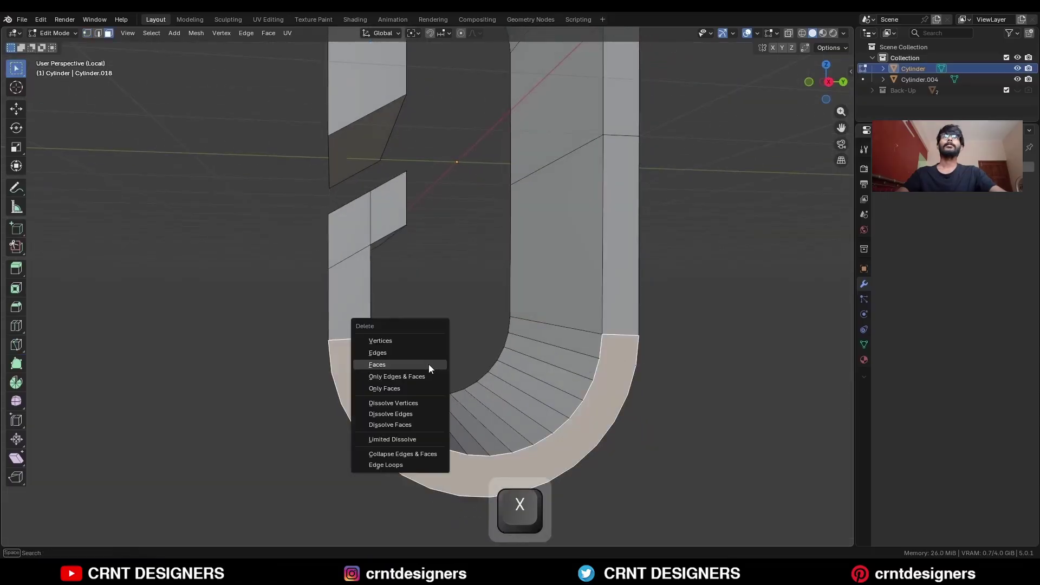
left_click(428, 364)
Rebuild the front of the lower arc as a continuous strip of quad faces
key("2")
middle_click_drag(373, 339, 376, 339)
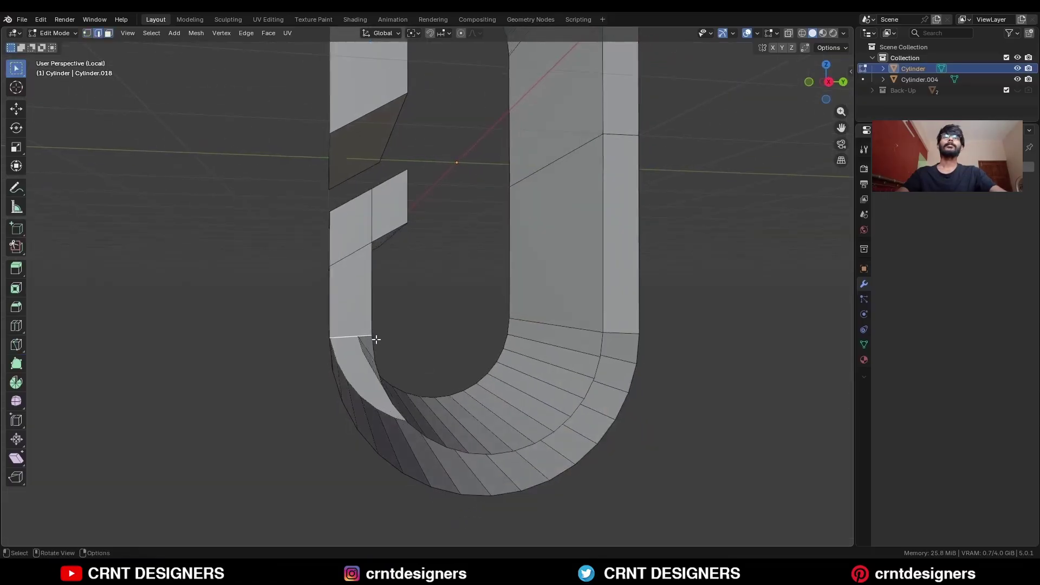
key("f")
key("f")
key("f")
key("f")
key("f")
key("f")
key("f")
key("f")
key("f")
key("f")
key("f")
key("f")
key("f")
key("f")
key("f")
key("f")
key("f")
key("f")
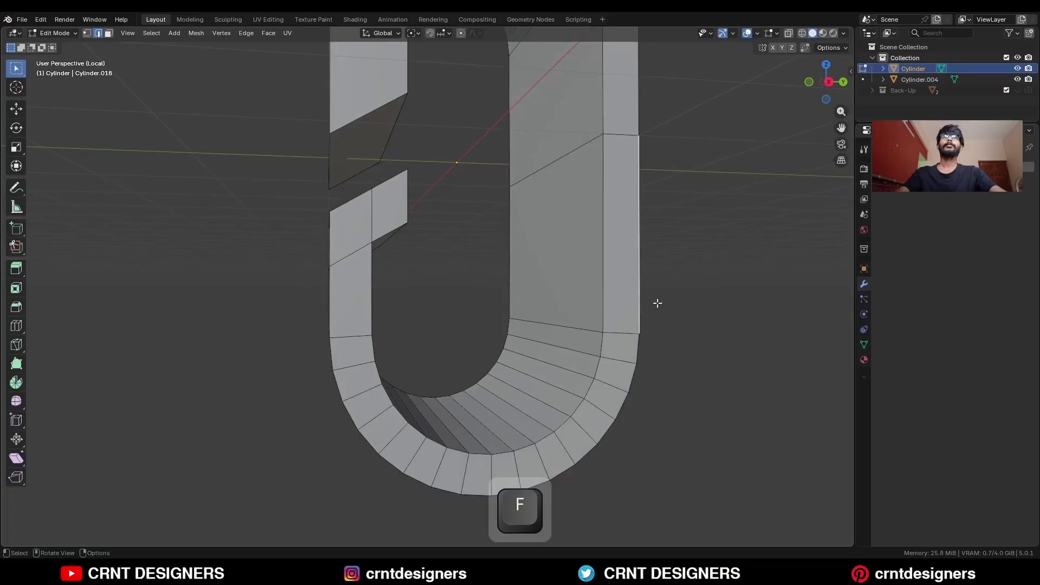
Delete the large front face of the top arch and refill the half above the thin wall with quads
key("3")
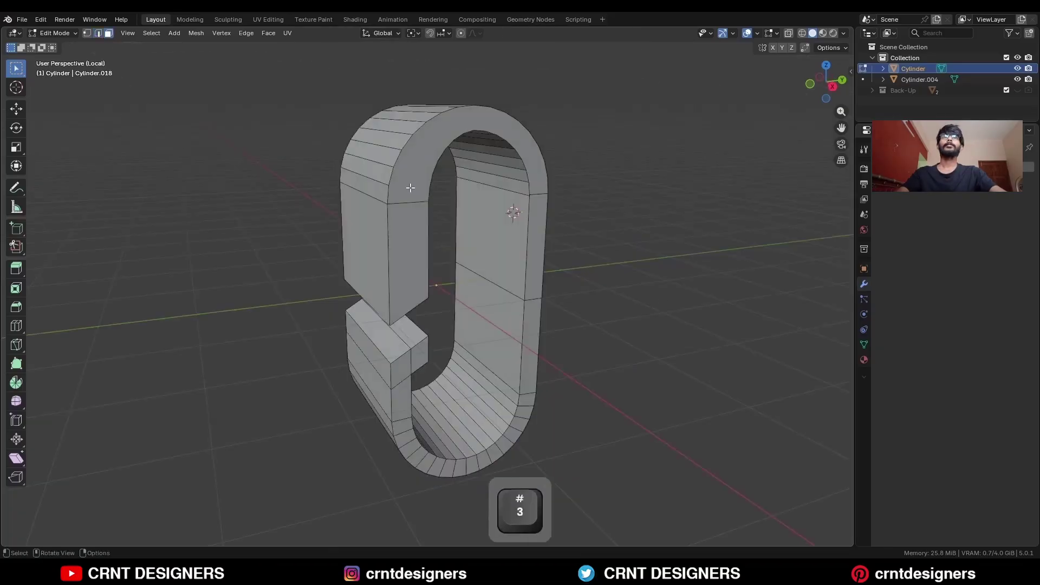
left_click(410, 188)
key("x")
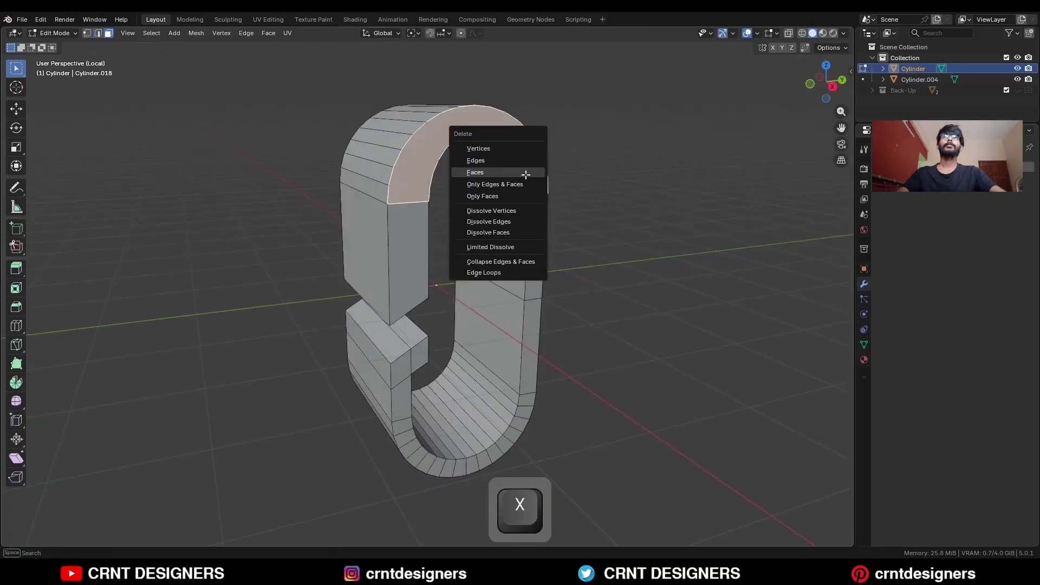
left_click(526, 175)
middle_click_drag(526, 175, 475, 206)
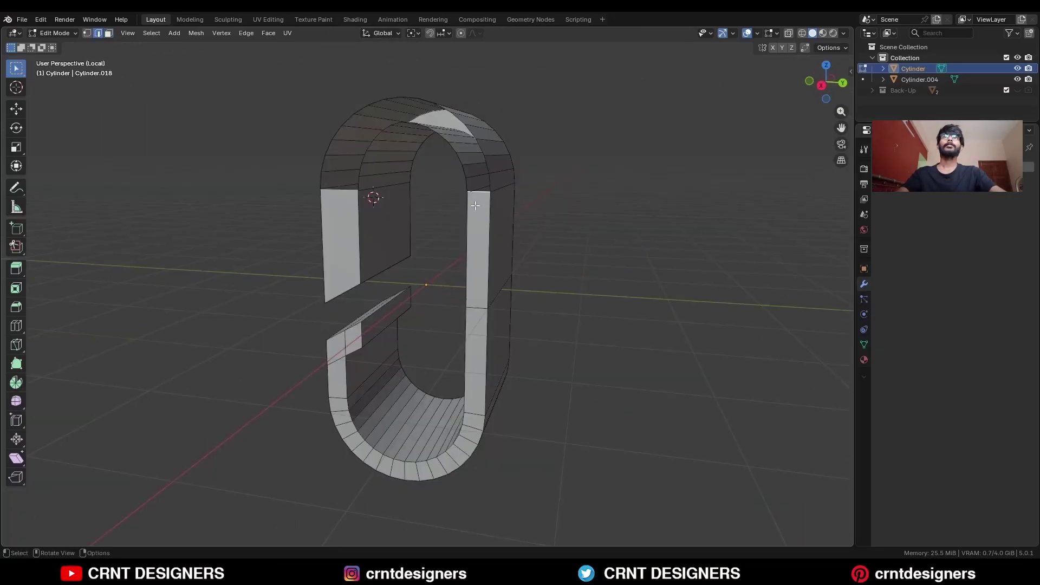
key("f")
key("f")
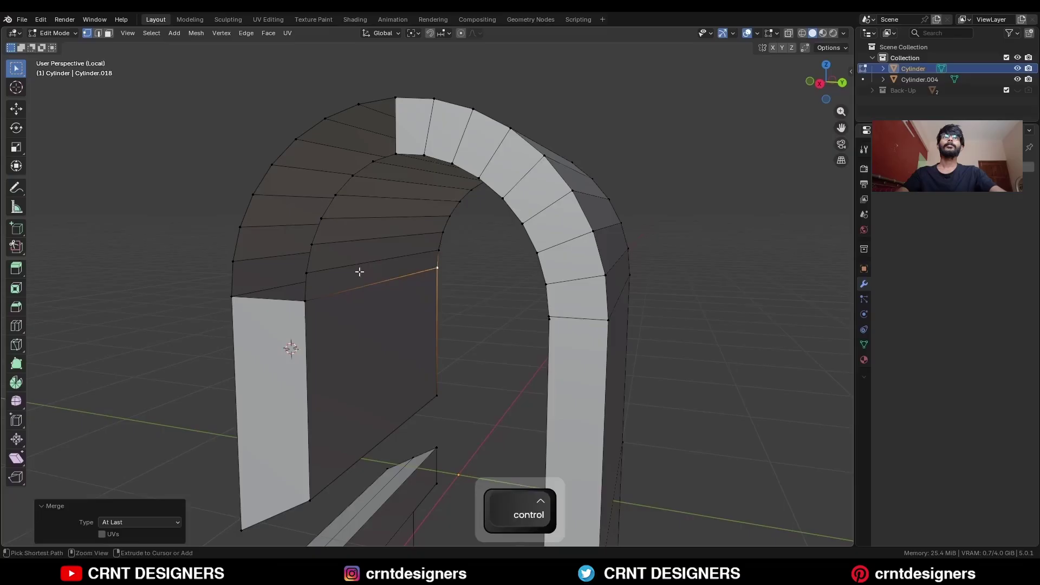
Add an edge loop at the base of the arch's inner curve and adjust the neighbouring edges for filling
key("ctrl+r")
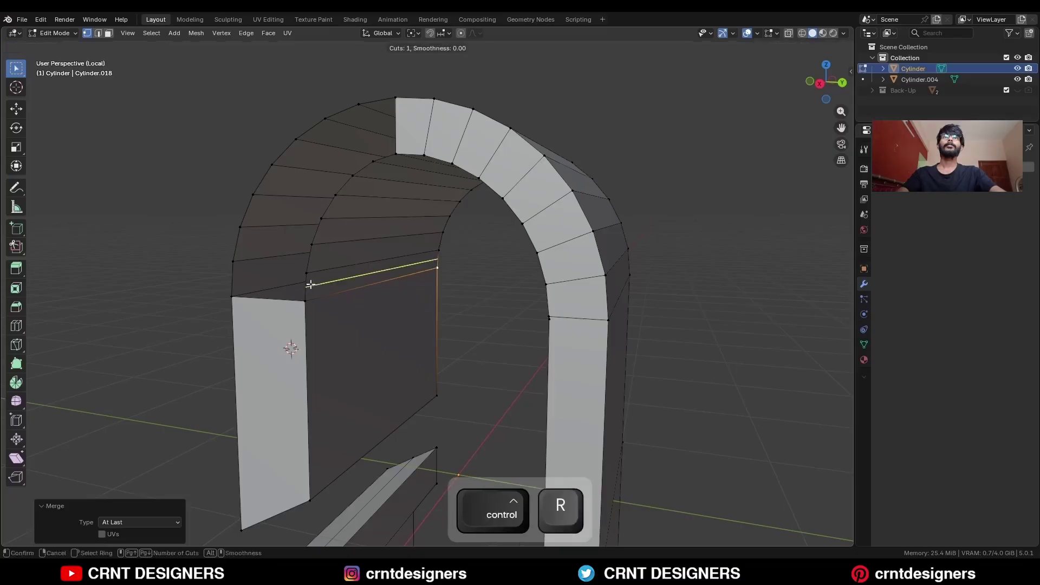
left_click(330, 273)
key("2")
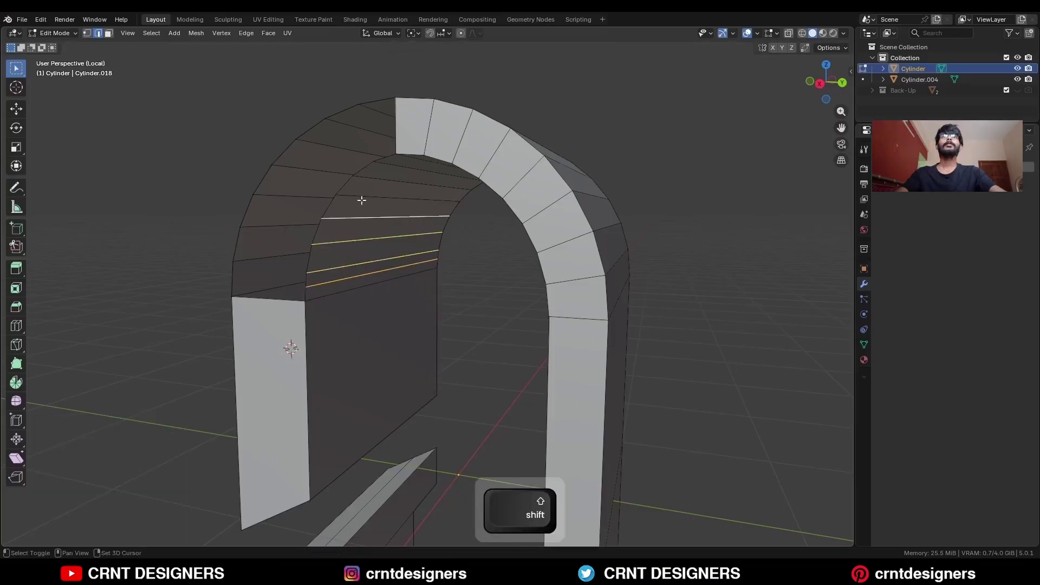
middle_click_drag(409, 215, 490, 232)
right_click(489, 233)
left_click(444, 534)
left_click(466, 303)
middle_click_drag(423, 298, 452, 295)
key("2")
left_click(458, 133)
middle_click_drag(459, 117, 465, 196)
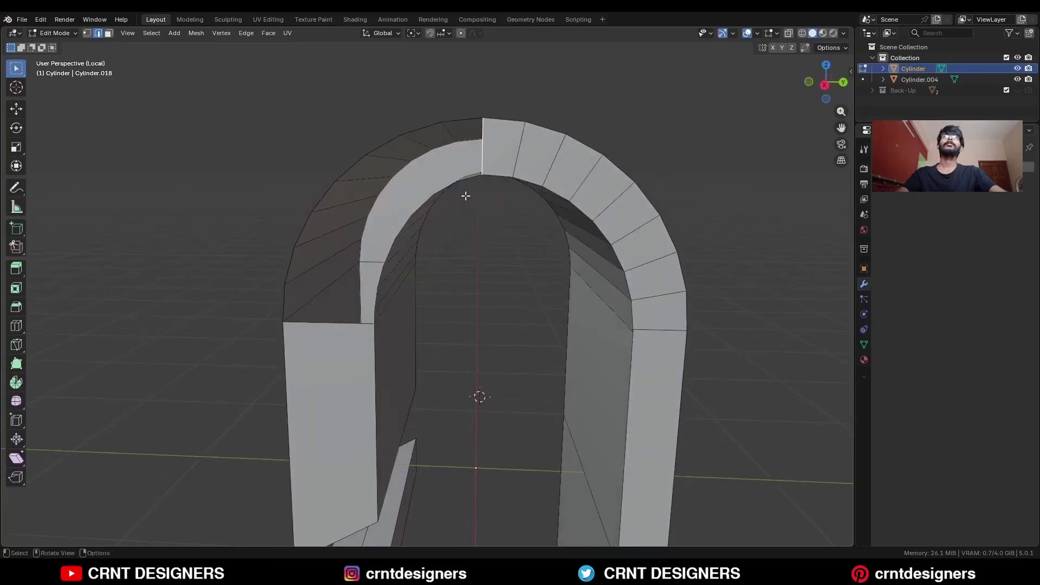
Fill the remaining half of the top arch's front, above the thick wall, with quad faces
key("f")
key("f")
key("f")
key("f")
key("f")
key("f")
key("f")
middle_click_drag(470, 314, 441, 388, "ctrl")
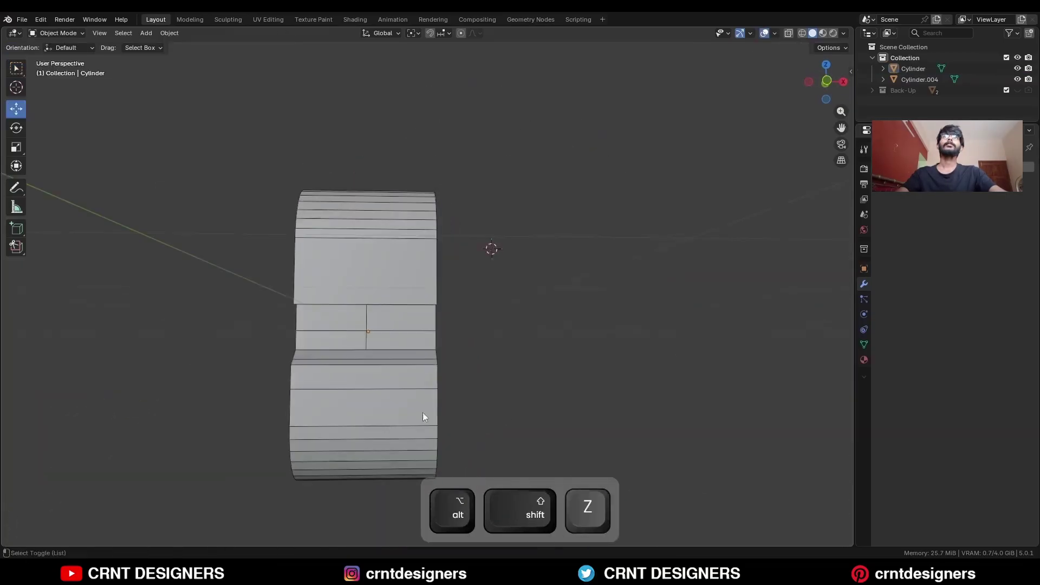
Add a centred loop cut around the shell's width and bevel it into a wide single-segment band
middle_click_drag(423, 412, 388, 421)
left_click(387, 422)
key("Tab")
key("ctrl+r")
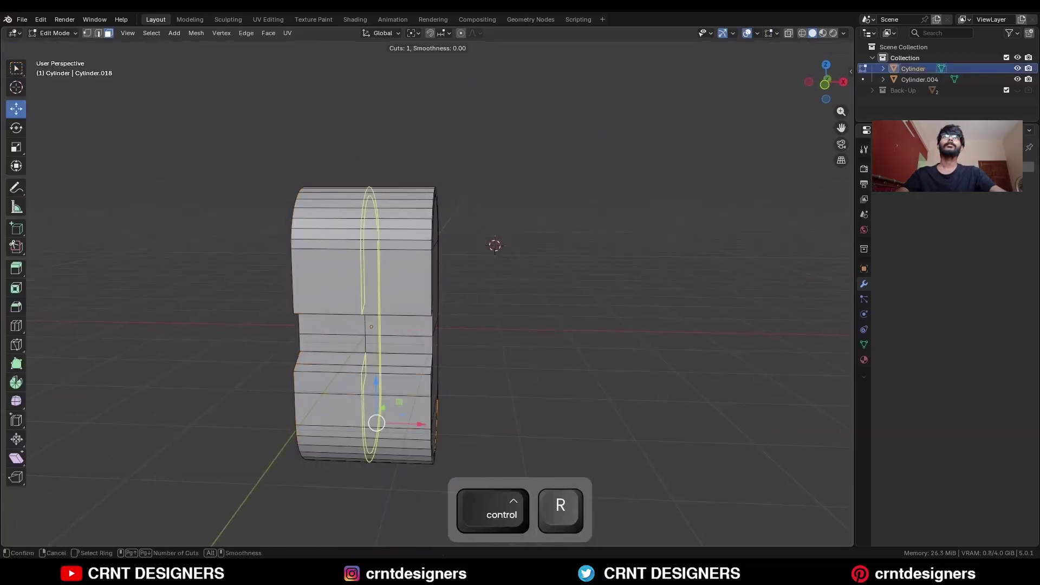
left_click(365, 399)
right_click(366, 399)
middle_click_drag(412, 356, 428, 297, "shift")
key("ctrl+b")
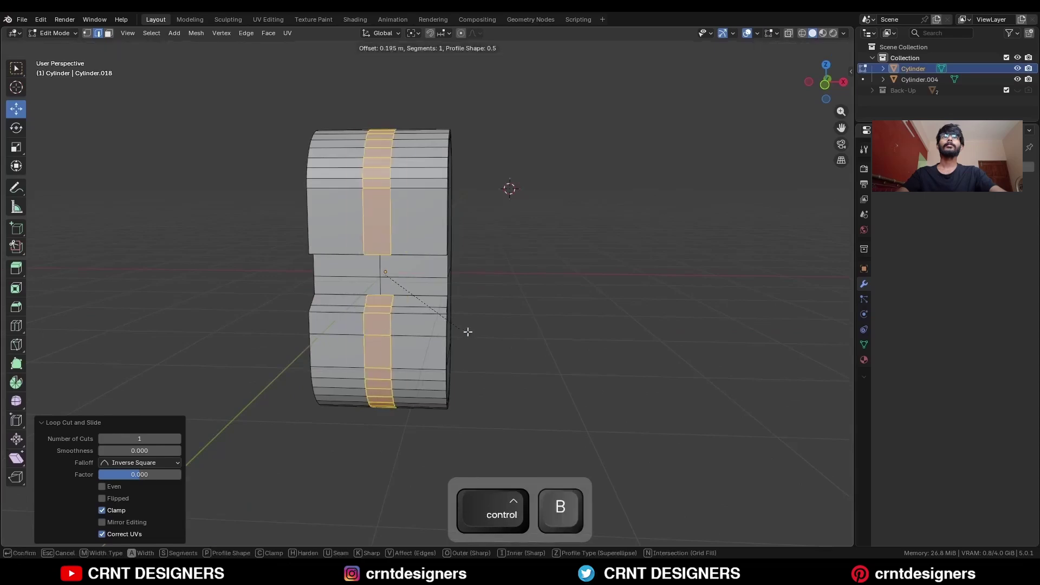
left_click(493, 365)
Select the central band faces from the underside up to the lower back panel and inset them 0.1459 m
middle_click_drag(493, 365, 488, 339)
key("3")
left_click(394, 326)
middle_click_drag(394, 326, 406, 252)
left_click(407, 396, "ctrl+shift")
middle_click_drag(407, 396, 251, 467)
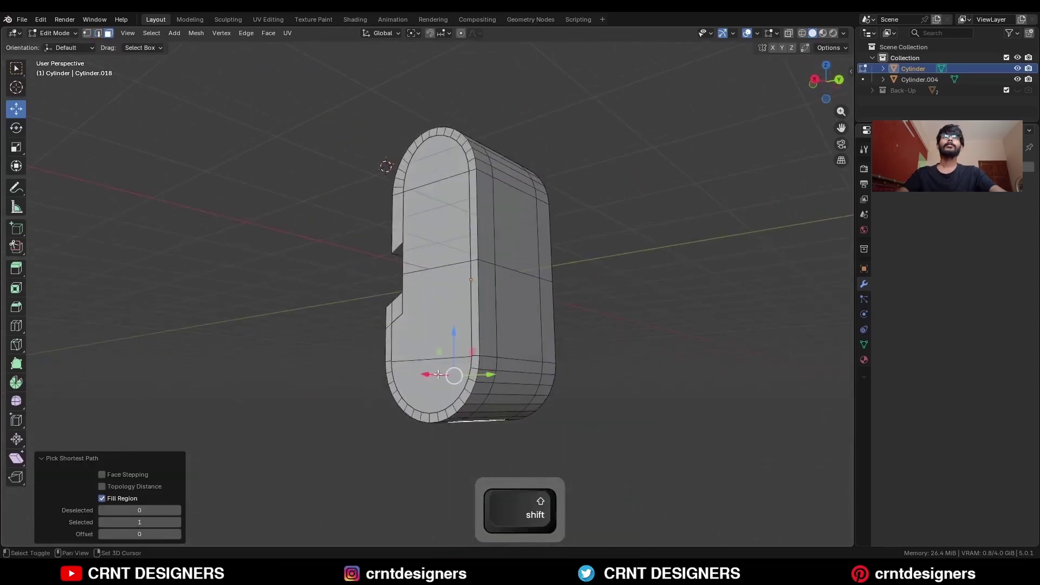
left_click(526, 366, "ctrl+shift")
middle_click_drag(526, 366, 511, 347)
left_click(512, 330, "shift")
key("ctrl+z")
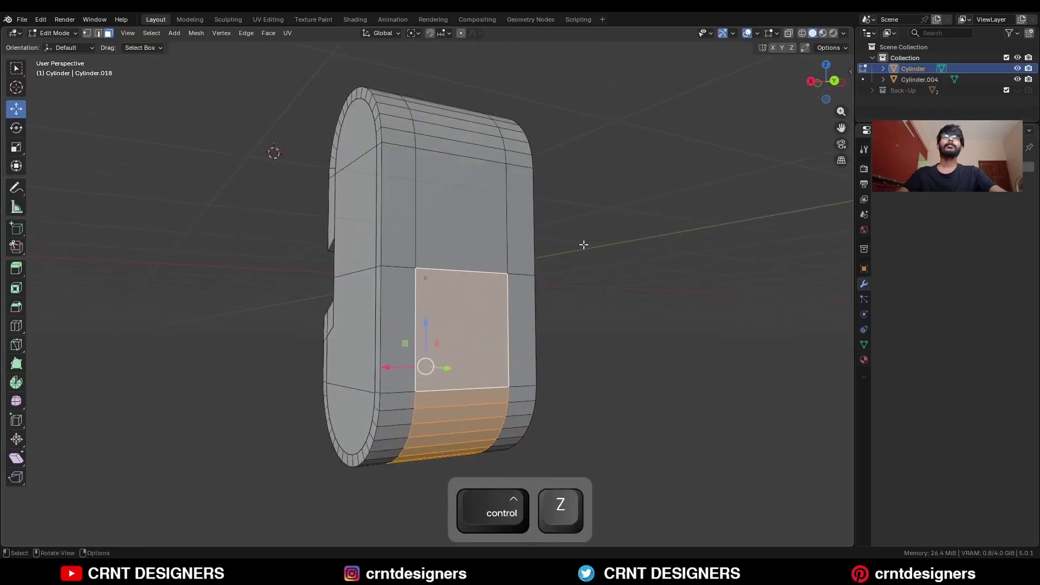
key("i")
left_click(416, 312)
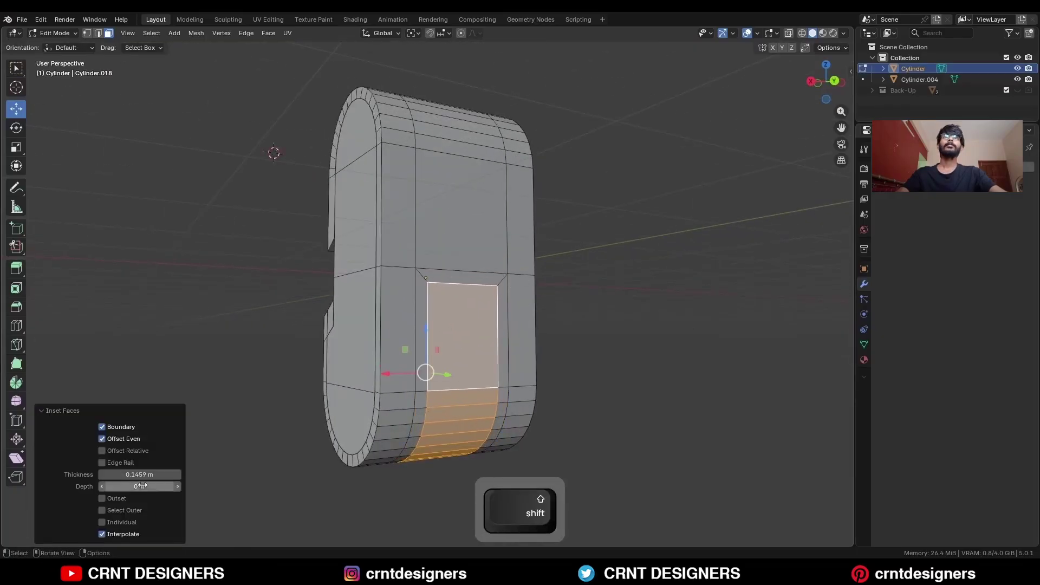
Add a loop cut around the back panel's inset border and bevel it 0.04 m with two segments
key("ctrl+r")
left_click(417, 282)
right_click(417, 282)
scroll(488, 242, "up", 3)
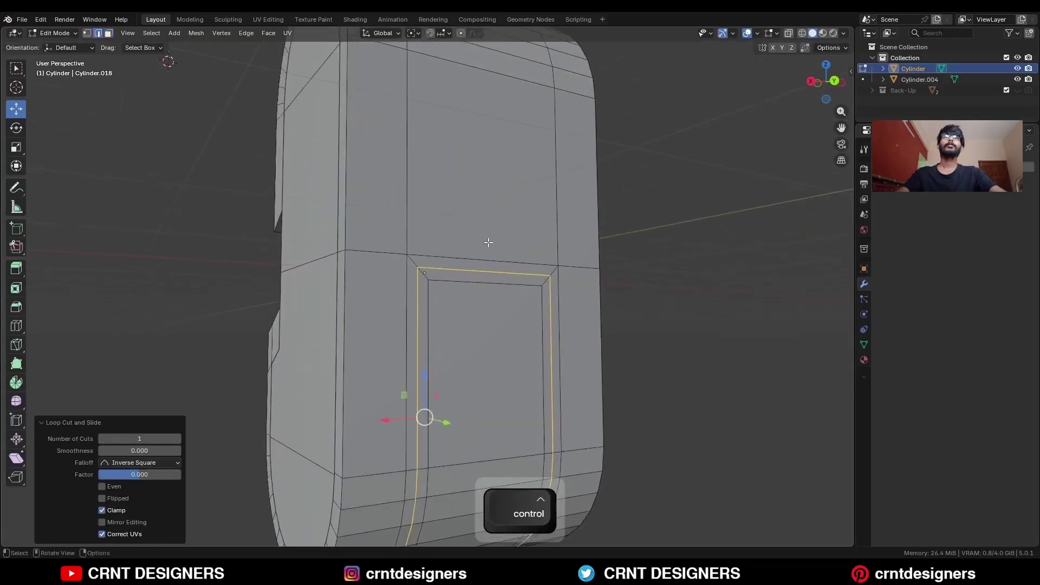
key("ctrl+b")
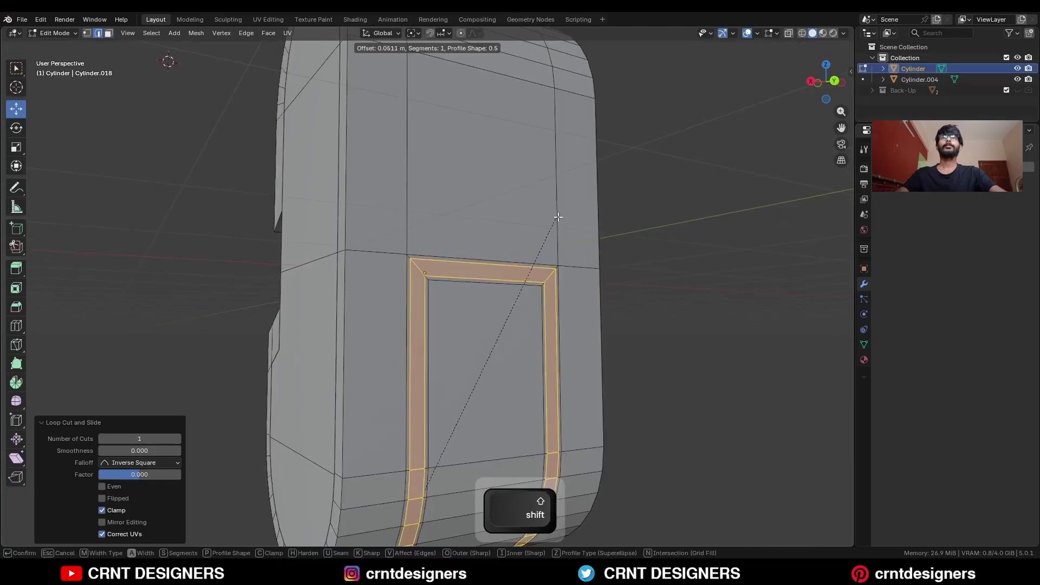
left_click(558, 214)
double_click(163, 382)
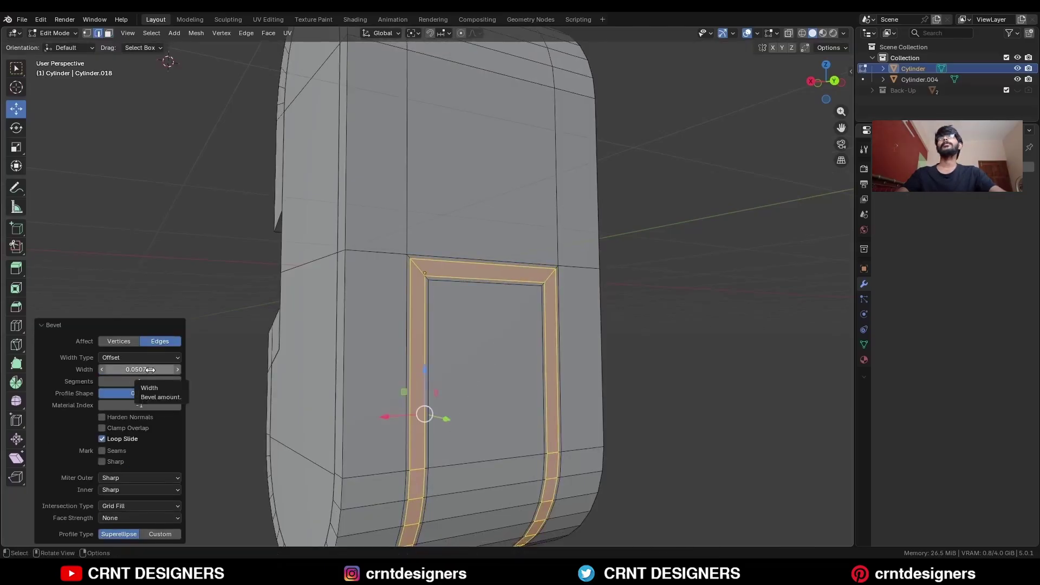
type("0.04")
key("Return")
key("2")
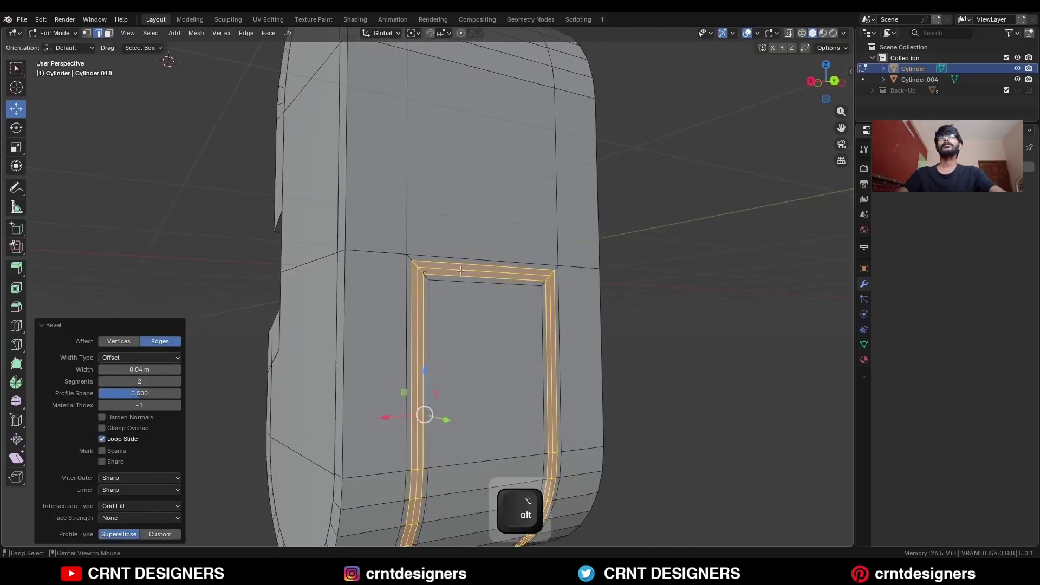
Shrink the middle loop of the bevelled border inward as a V-shaped groove and bevel the shell's outer rim edge
left_click(460, 271, "alt")
key("alt+s")
key("shift")
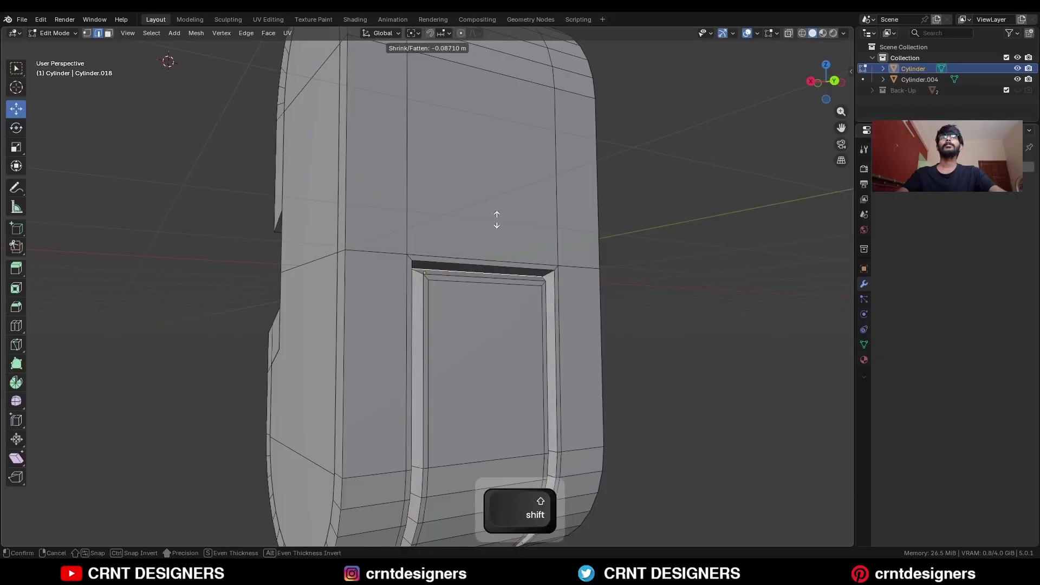
left_click(498, 196)
middle_click_drag(497, 200, 446, 303, "ctrl")
middle_click_drag(502, 346, 505, 279, "ctrl")
key("ctrl+b")
left_click(553, 312)
Switch to editing the notched core and inset all faces of its flat side together
middle_click_drag(416, 330, 403, 328)
scroll(403, 328, "up", 1)
key("3")
left_click(454, 240)
key("Tab")
left_click(440, 250)
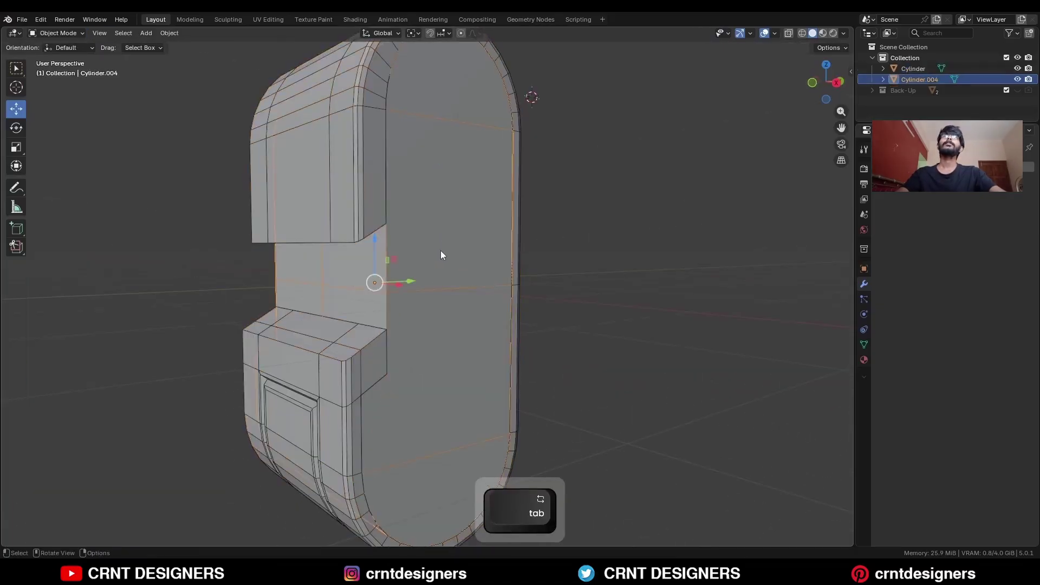
middle_click_drag(440, 250, 456, 295, "ctrl")
key("Tab")
key("3")
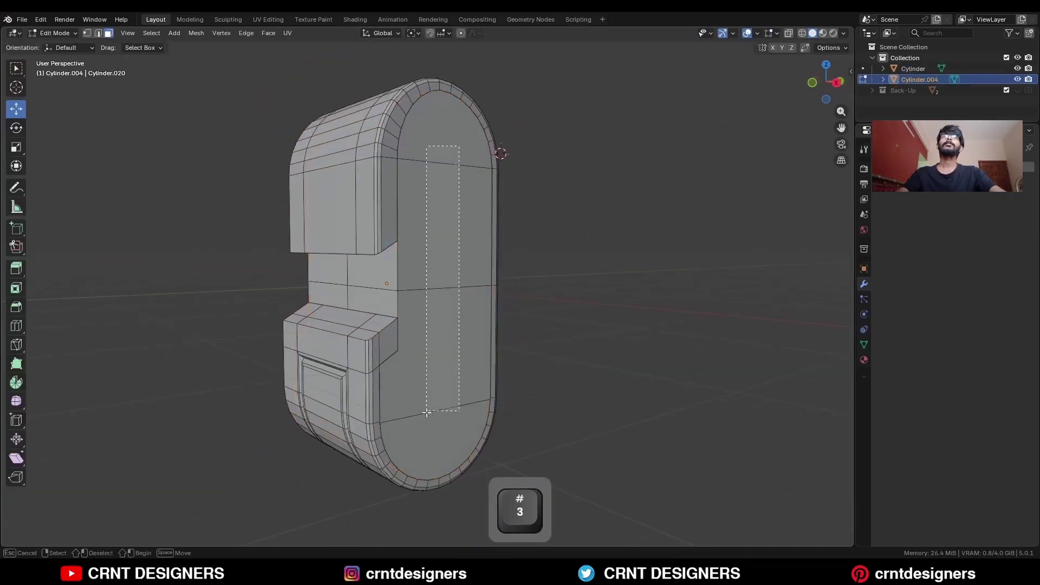
left_click_drag(427, 413, 427, 411)
middle_click_drag(427, 412, 568, 318, "ctrl")
key("i")
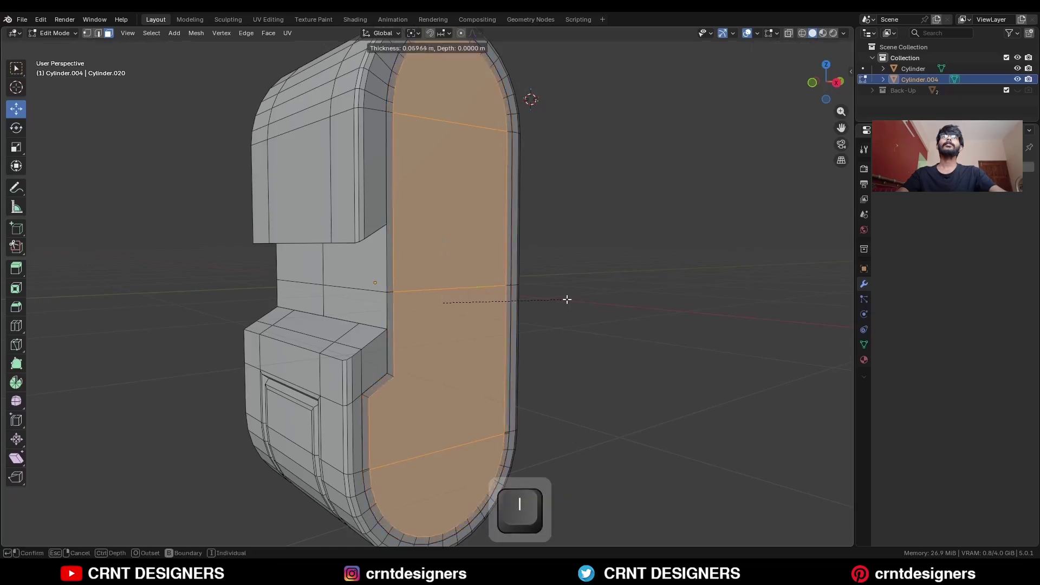
left_click(546, 297, "shift")
Move the core's inset side faces outward along X to form a sloped rim
middle_click_drag(497, 289, 530, 323, "ctrl")
key("g")
key("x")
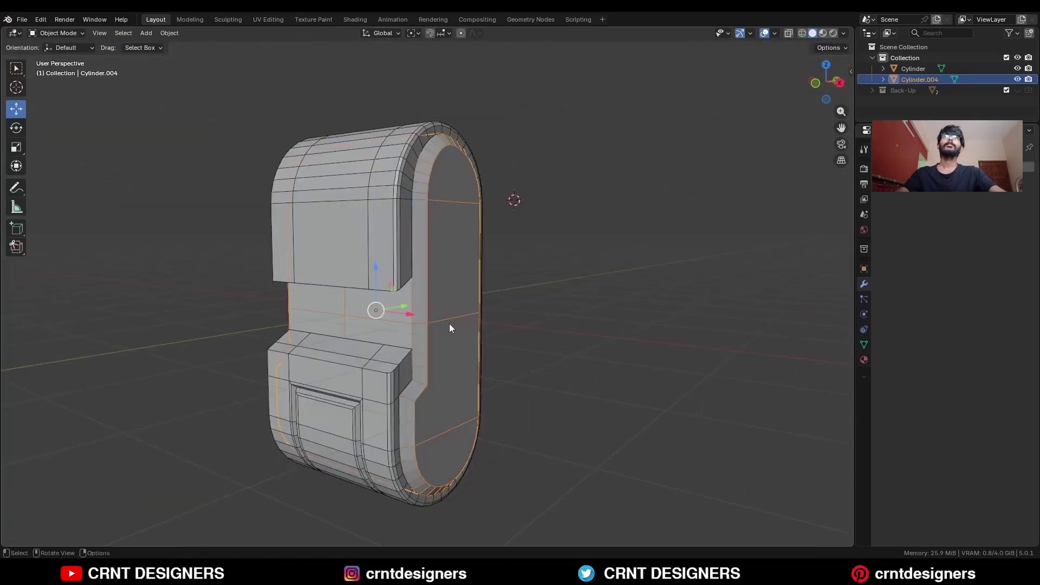
Isolate the core and bevel both edge loops of its sloped rim about 0.0231 m with two segments and profile shape 1
key("slash")
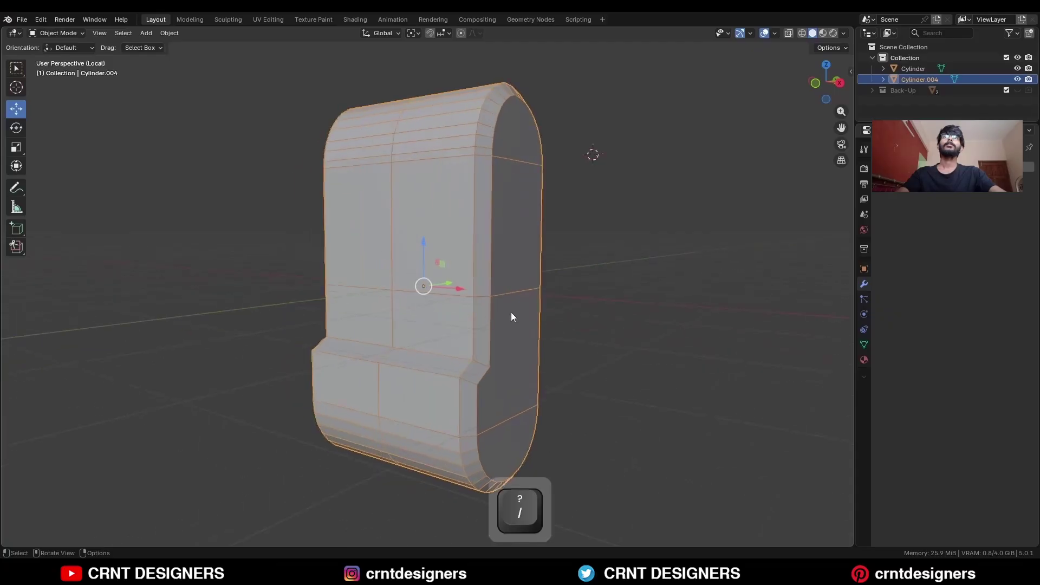
middle_click_drag(496, 309, 425, 313, "shift")
key("Tab")
key("2")
left_click(397, 351, "alt+shift")
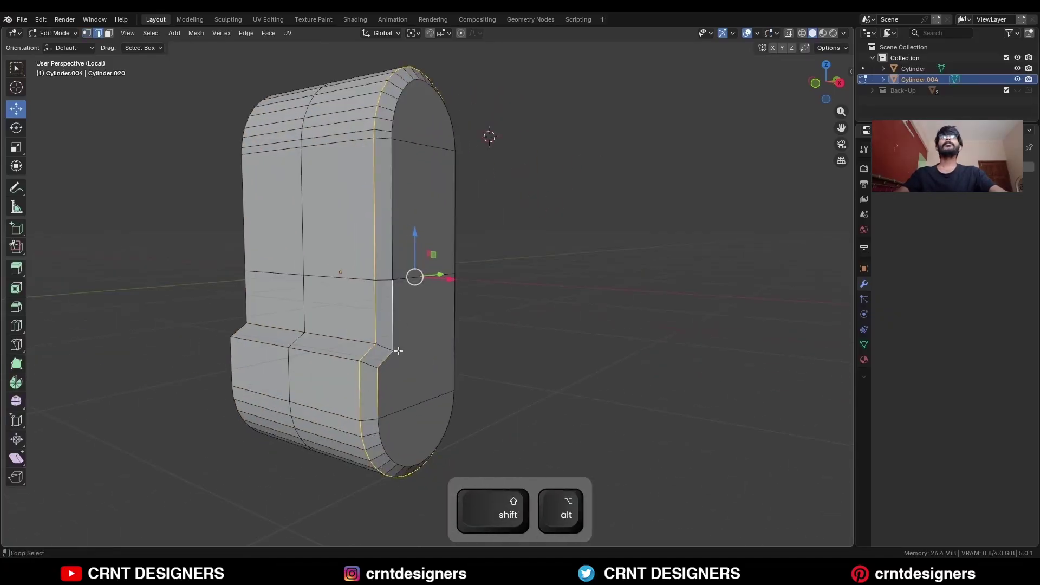
left_click(385, 437, "alt+shift")
middle_click_drag(449, 380, 398, 389)
left_click(436, 330, "alt+shift")
middle_click_drag(354, 135, 543, 297)
key("ctrl+b")
left_click(542, 309)
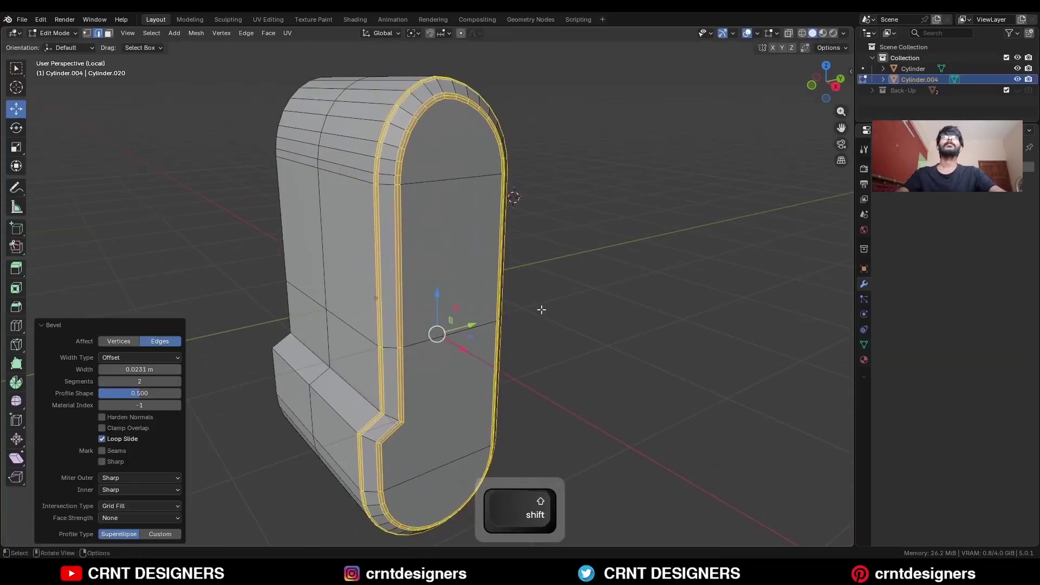
left_click_drag(176, 393, 230, 389)
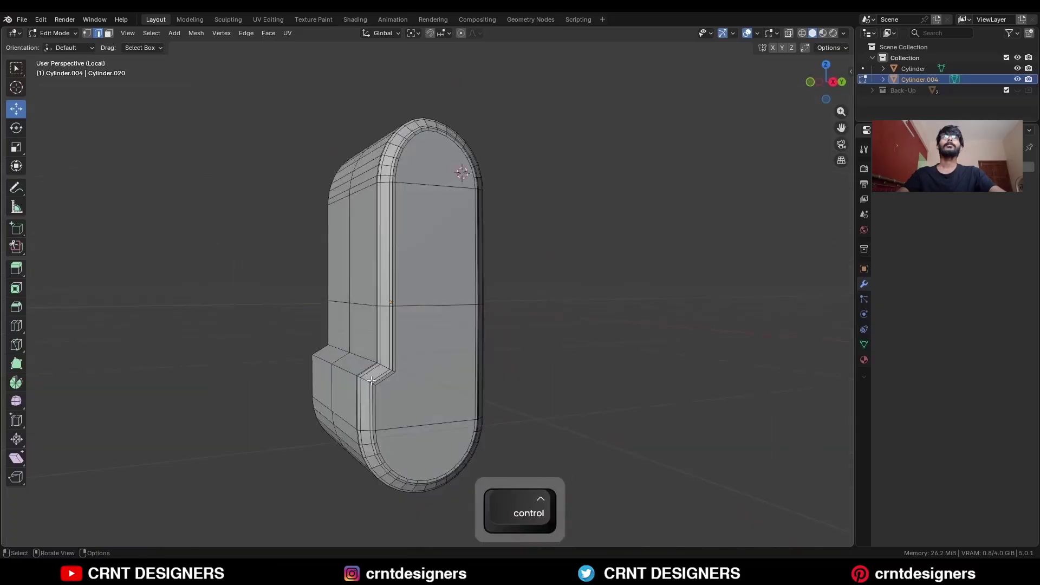
Select the two edge loops running across the core along its notch ledge
key("2")
left_click(383, 367, "alt+shift")
scroll(453, 342, "up", 2)
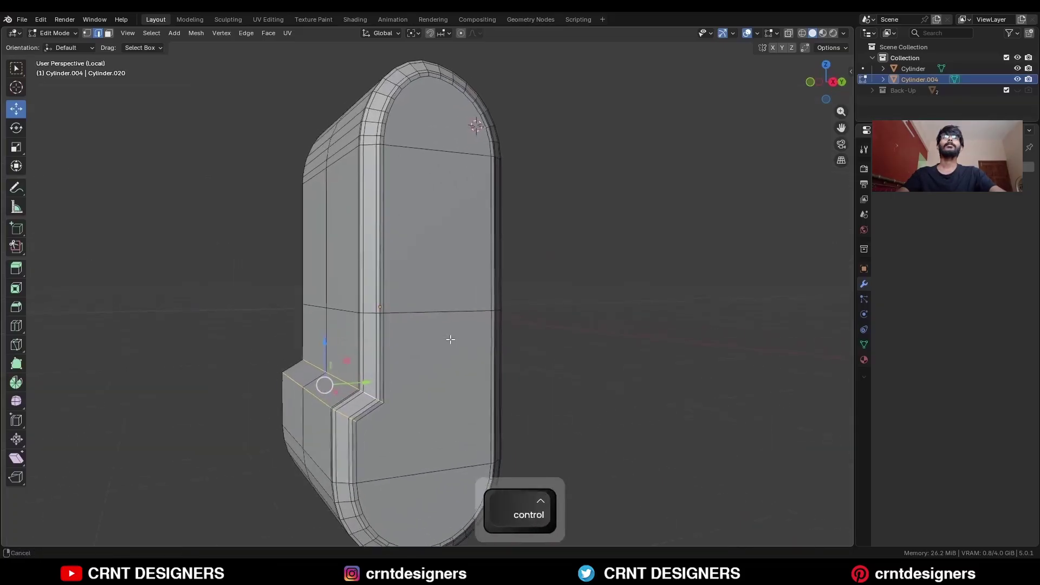
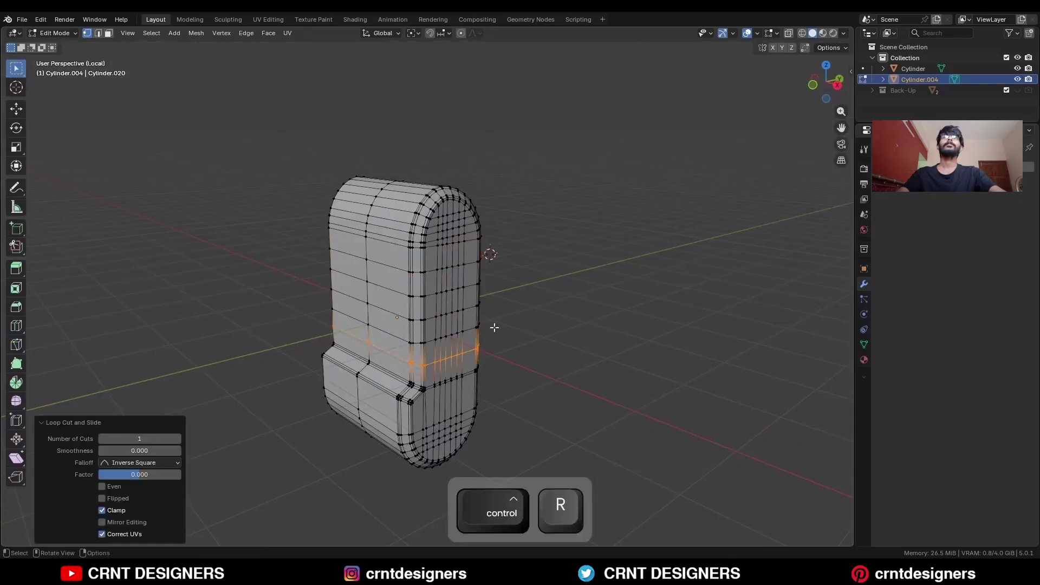
Symmetrize the whole core mesh and leave its isolated view
key("Tab")
key("Tab")
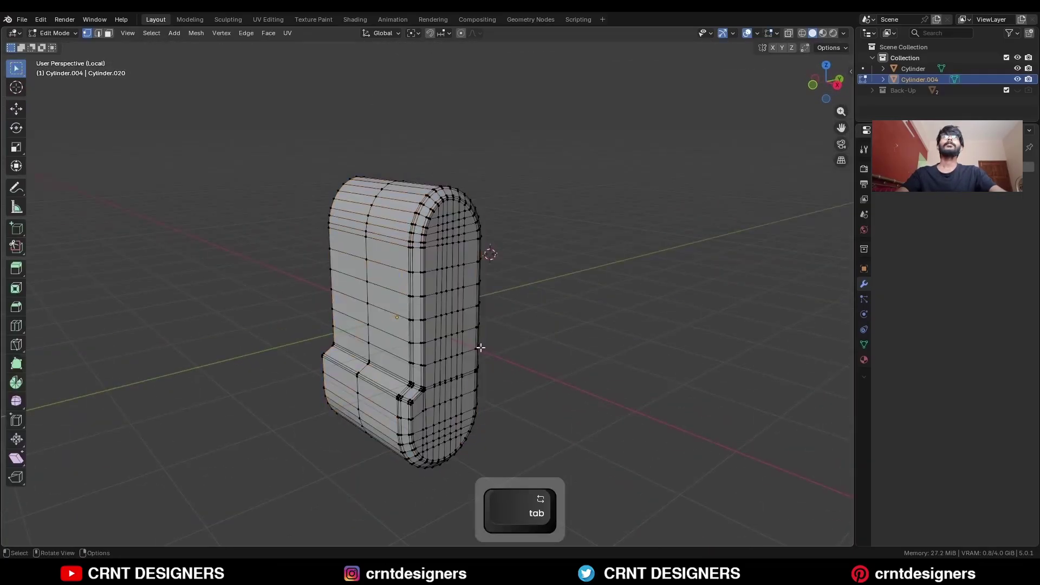
key("a")
left_click(197, 33)
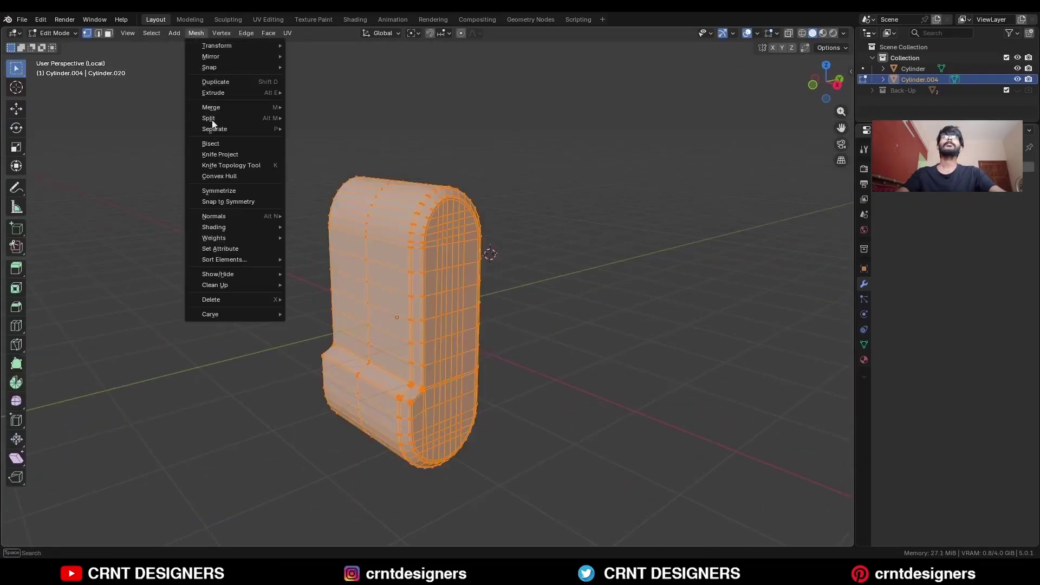
left_click(227, 192)
key("Tab")
key("slash")
Isolate the shell and bevel its inner rim, gap and lower-block edge loops 0.04 m with two segments and profile shape 1
left_click(370, 243)
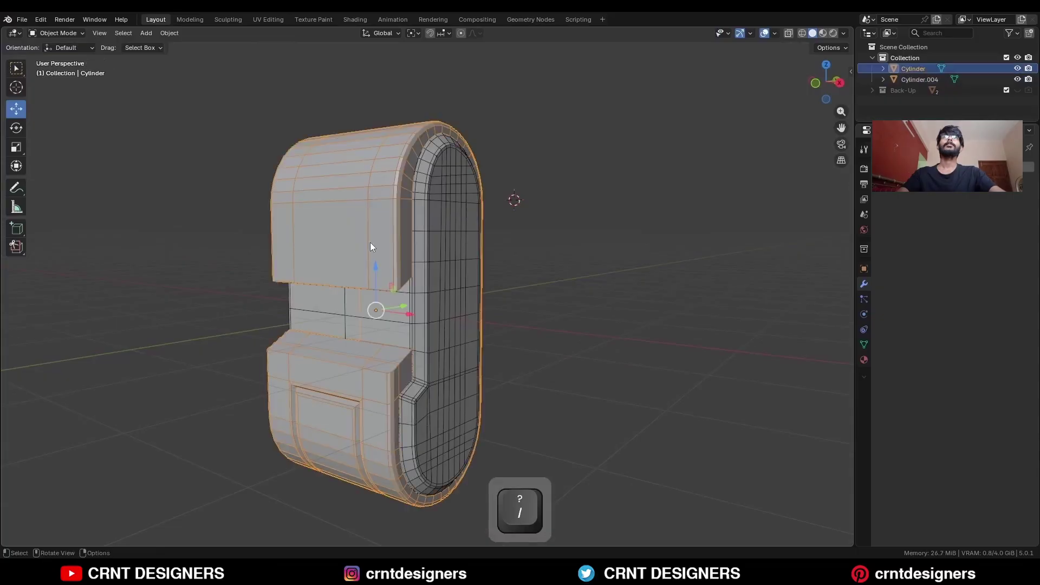
key("slash")
scroll(418, 314, "up", 4)
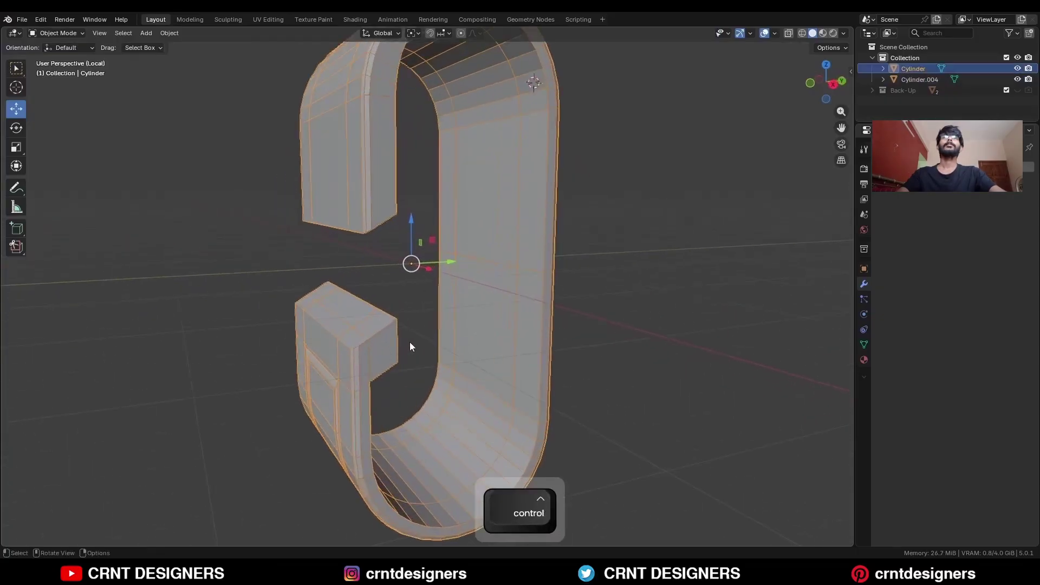
key("Tab")
key("c")
left_click(382, 349, "alt")
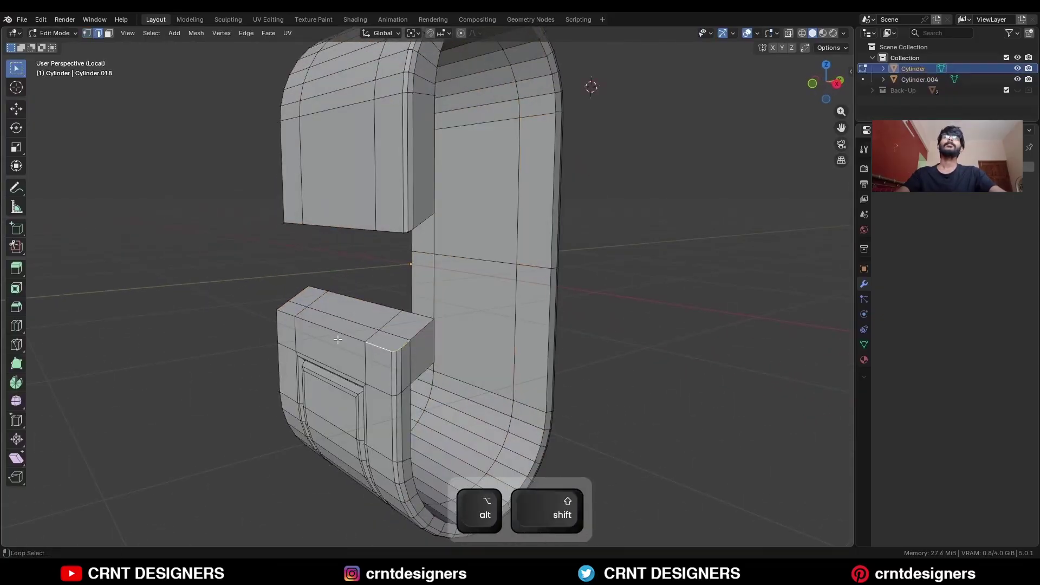
left_click(330, 330, "alt+shift")
left_click(295, 297, "alt+shift")
left_click(352, 297, "alt+shift")
middle_click_drag(427, 332, 433, 217)
left_click(498, 166, "alt+shift")
left_click(384, 286, "alt+shift")
middle_click_drag(422, 303, 477, 330)
middle_click_drag(477, 330, 478, 304, "ctrl")
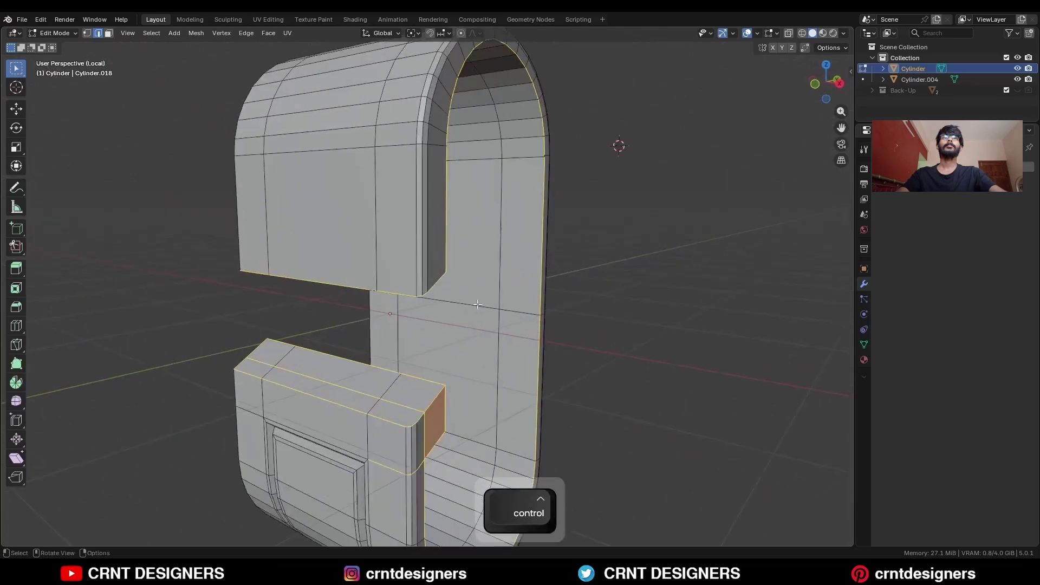
key("ctrl+b")
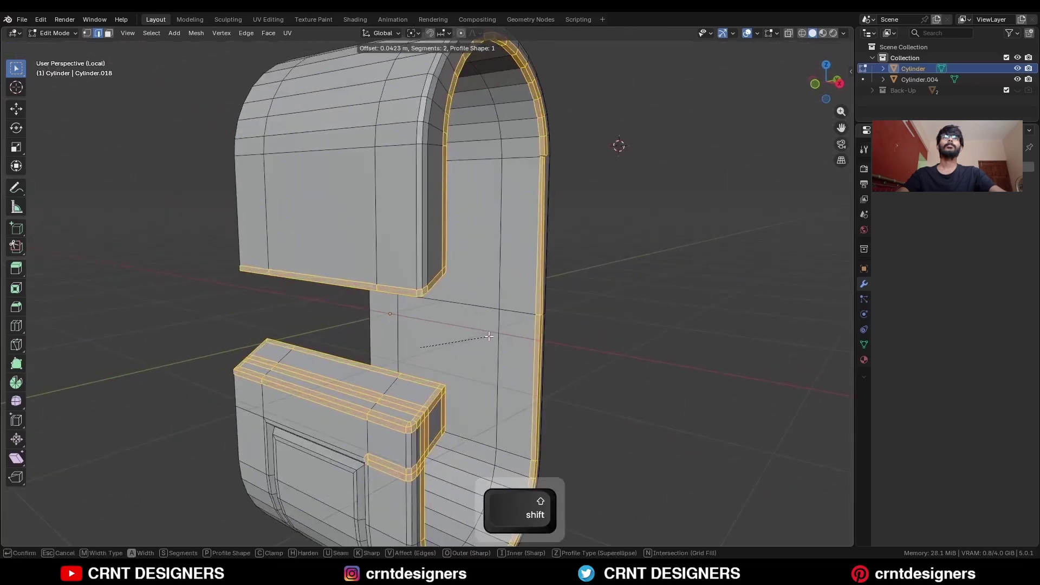
left_click(487, 335)
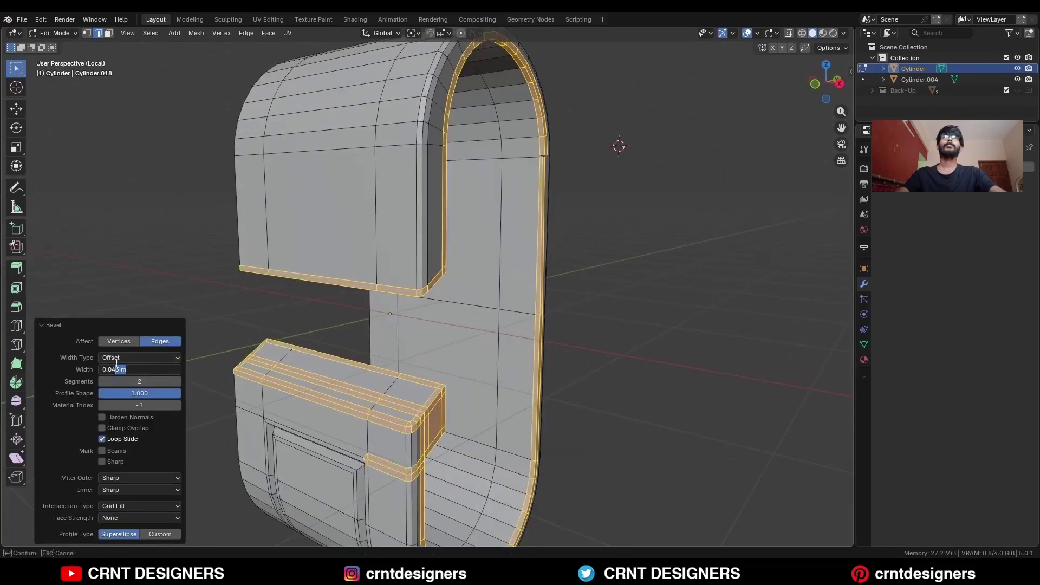
key("BackSpace")
key("Return")
Merge the bevelled band's end vertices at the grooved panel's upper corner and dissolve the leftover edge beside it
middle_click_drag(380, 304, 461, 319, "shift")
scroll(412, 336, "up", 3)
key("1")
left_click(398, 345)
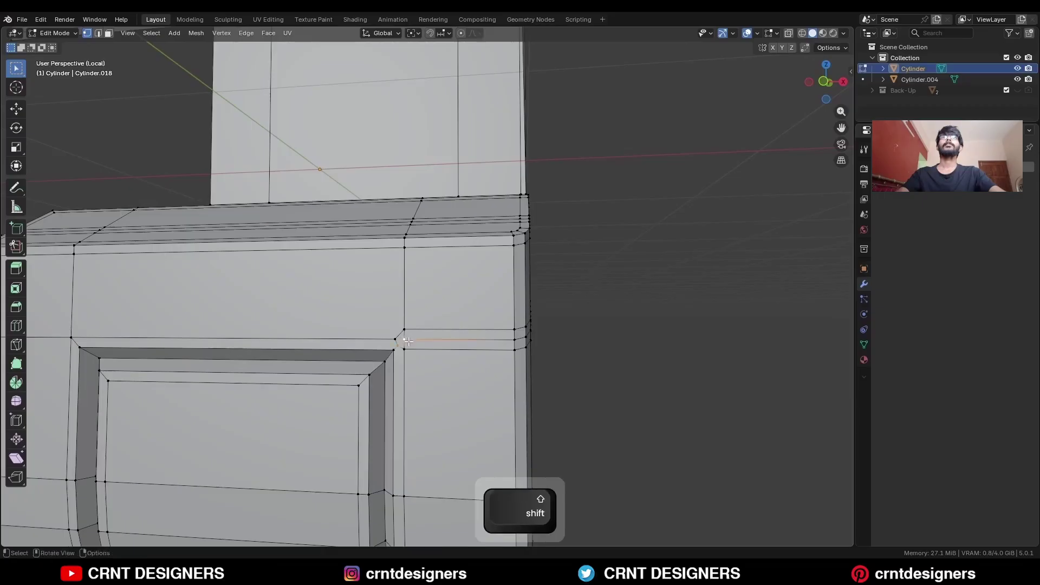
left_click(405, 341, "shift")
key("m")
left_click(409, 341)
middle_click_drag(409, 341, 442, 387)
key("2")
left_click(448, 355)
key("ctrl+x")
Bevel the diagonal edges across the groove's upper corner 0.104 m with two segments and profile shape 0.5
scroll(448, 346, "down", 4)
left_click(434, 344, "alt")
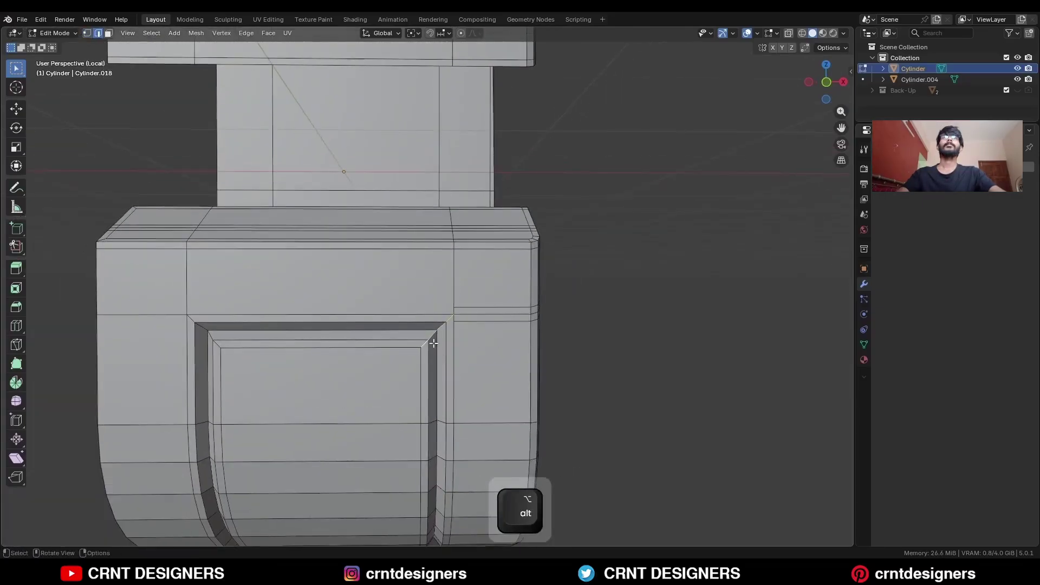
scroll(434, 343, "down", 4)
middle_click_drag(434, 343, 580, 283)
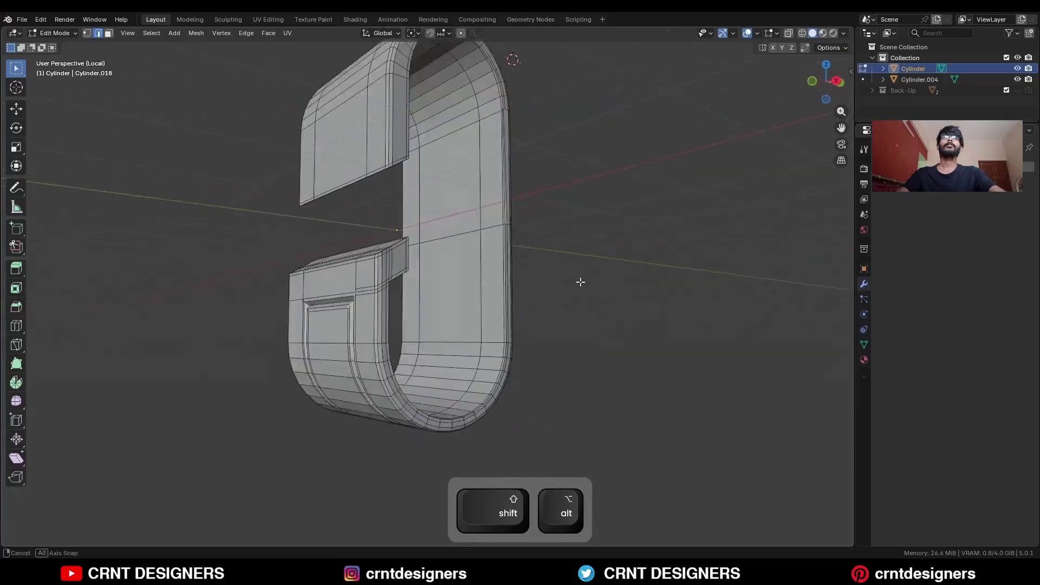
scroll(580, 283, "up", 6)
middle_click_drag(412, 287, 456, 296)
key("ctrl+b")
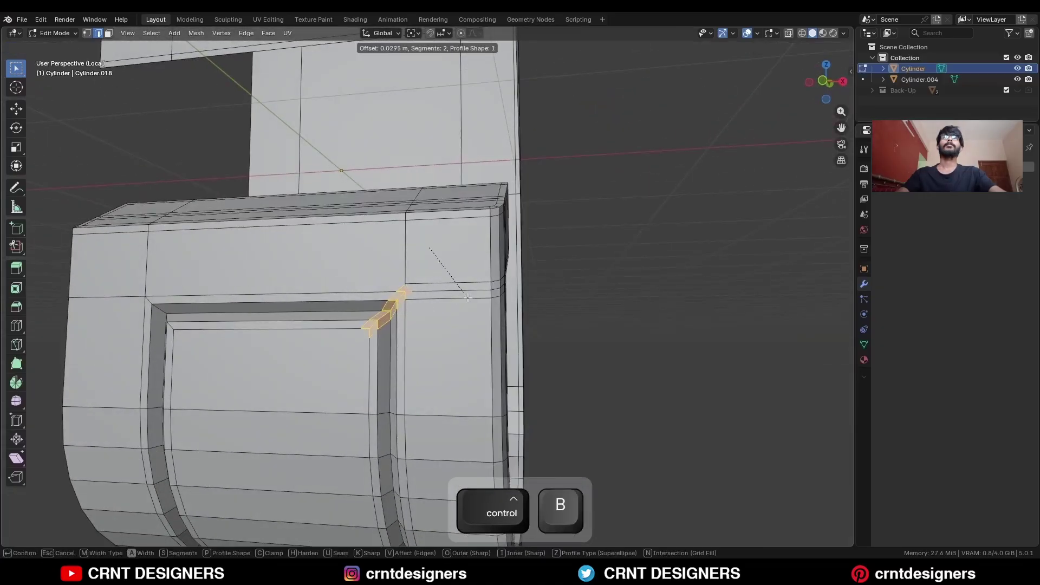
left_click(467, 298)
scroll(401, 271, "up", 4)
middle_click_drag(401, 271, 407, 274)
left_click_drag(144, 370, 128, 396, "shift")
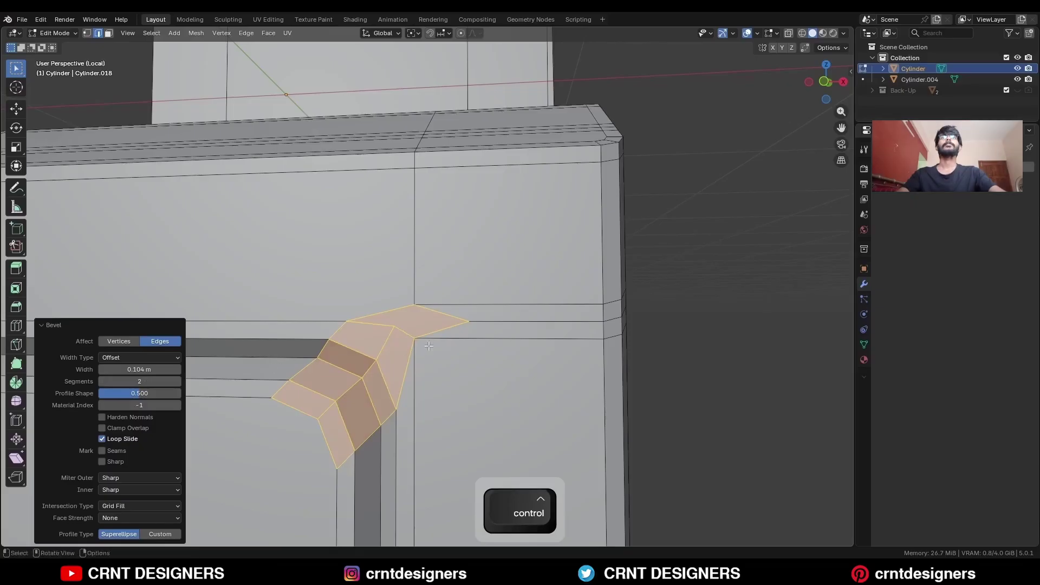
Merge the stray outer vertex beside the bevelled groove corner into the lower neighbouring vertex on the vertical edge
scroll(420, 338, "down", 2)
middle_click_drag(420, 338, 422, 309, "shift")
key("1")
left_click(479, 284)
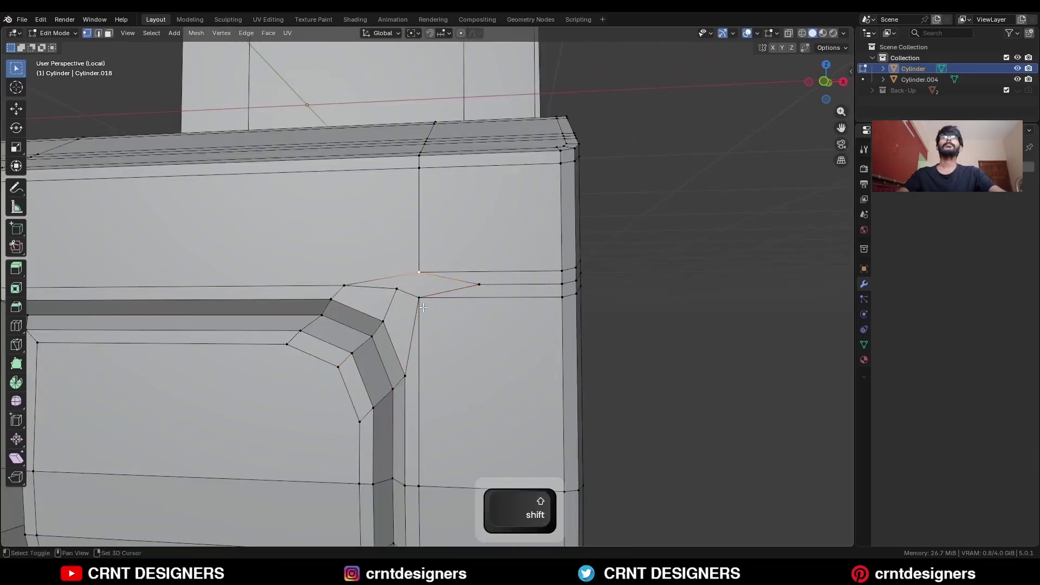
key("m")
left_click(427, 301)
key("1")
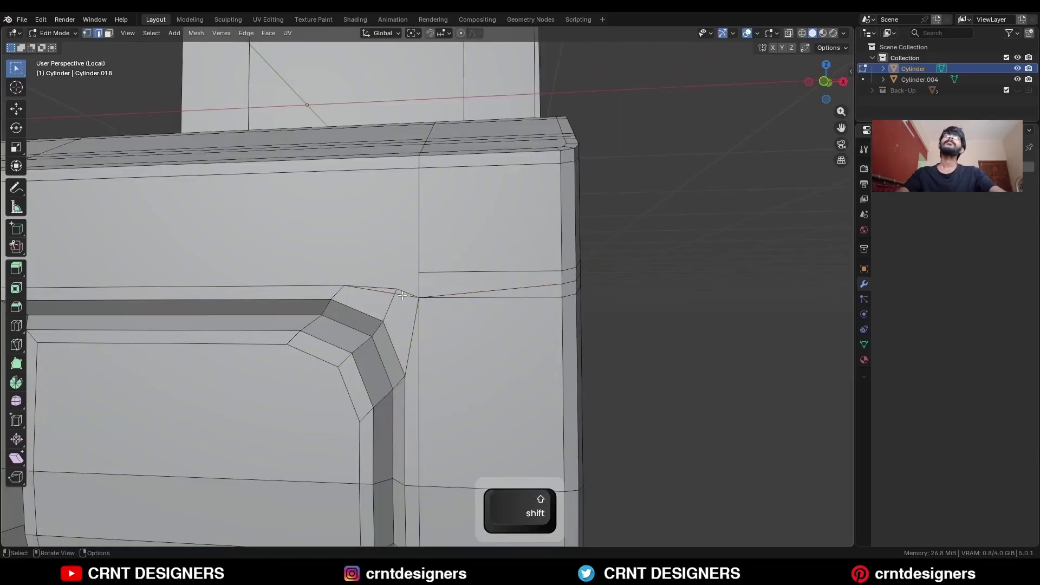
Slide the two vertices beside the bevelled groove corner down along their edges, the lower one by a factor of 0.412
middle_click_drag(402, 295, 425, 303, "ctrl")
key("g")
key("g")
left_click(418, 324)
left_click(421, 298)
key("g")
key("g")
left_click(421, 368)
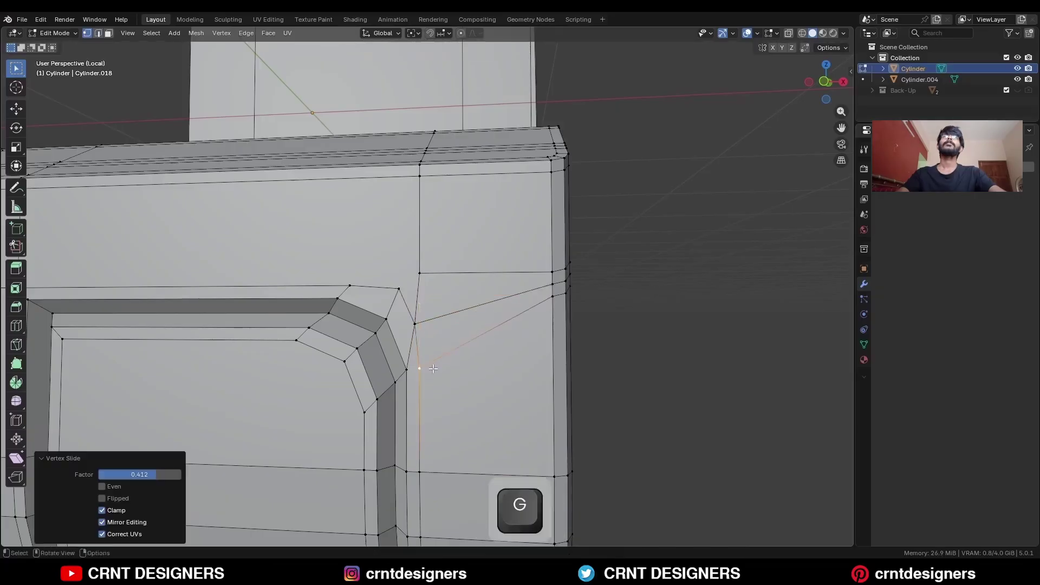
Merge the upper slid vertex into the groove corner's outer vertex and dissolve the surplus geometry around it
left_click(414, 324)
key("g")
key("g")
left_click(433, 319)
key("j")
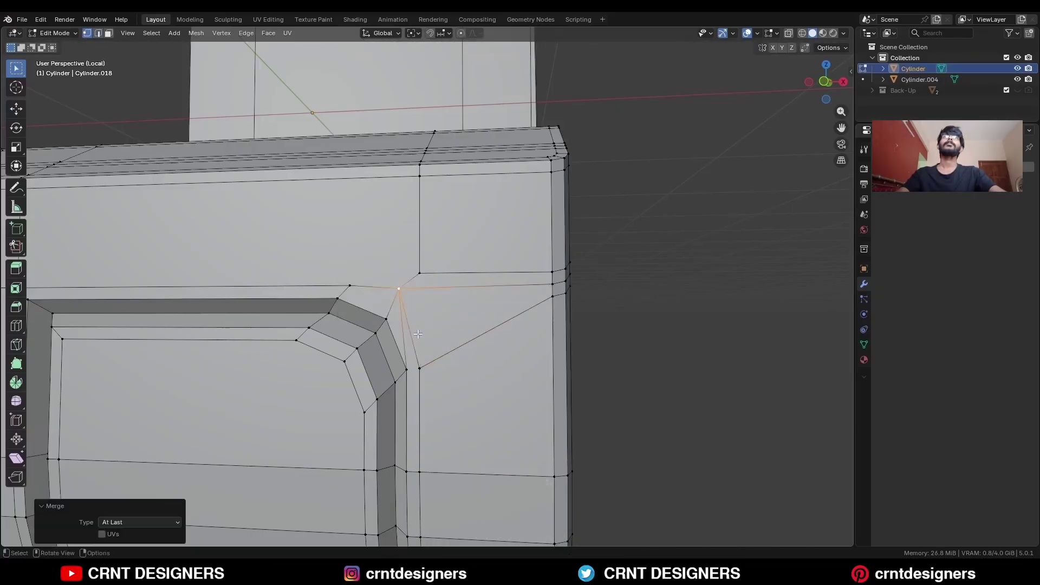
key("ctrl+x")
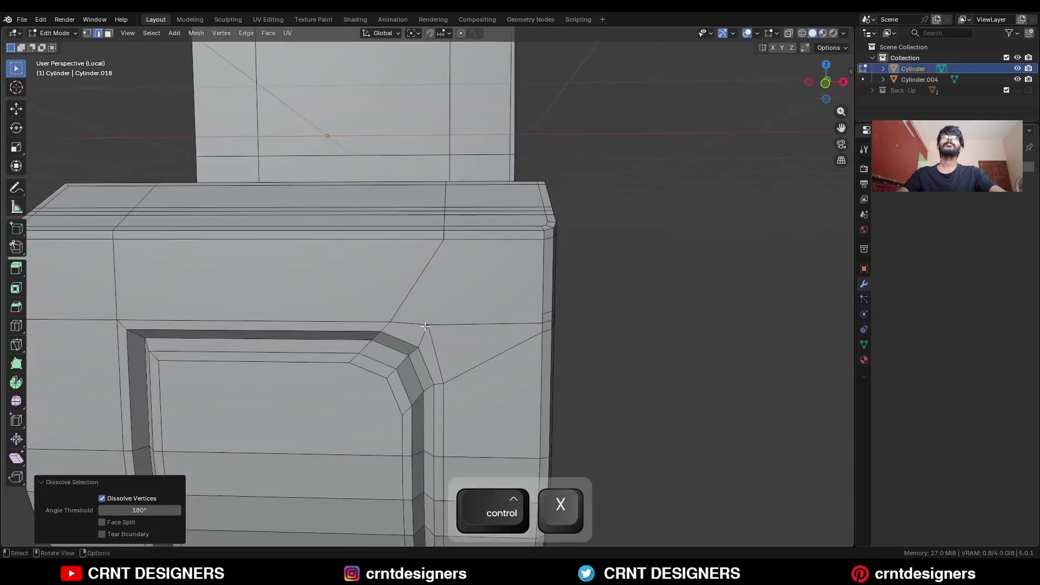
In front view, move the outer border vertices closer to the bevelled groove corner so they follow its curve
key("KP_1")
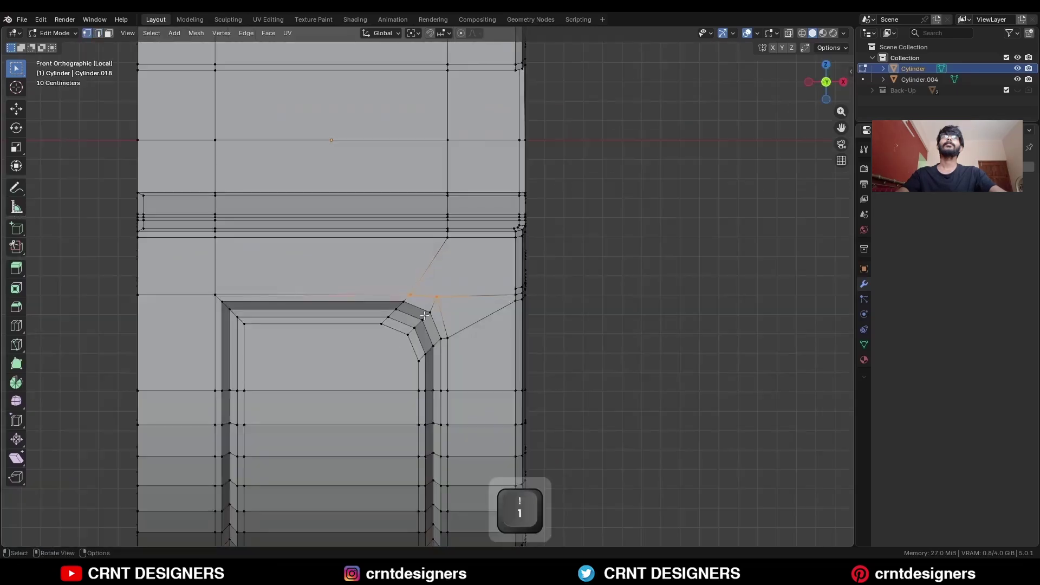
key("g")
left_click(534, 286, "ctrl")
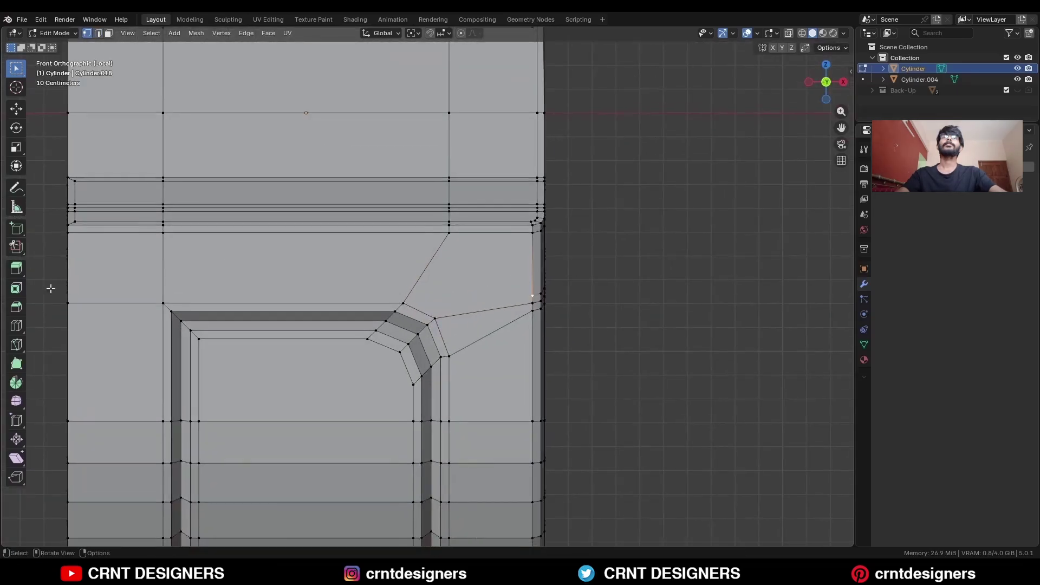
Cut a new edge with the Knife above the panel groove, from the outer border vertex across to the panel's inner vertical edge
key("k")
left_click(532, 296)
left_click(163, 283)
key("Return")
middle_click_drag(496, 313, 479, 298, "shift")
key("w")
key("3")
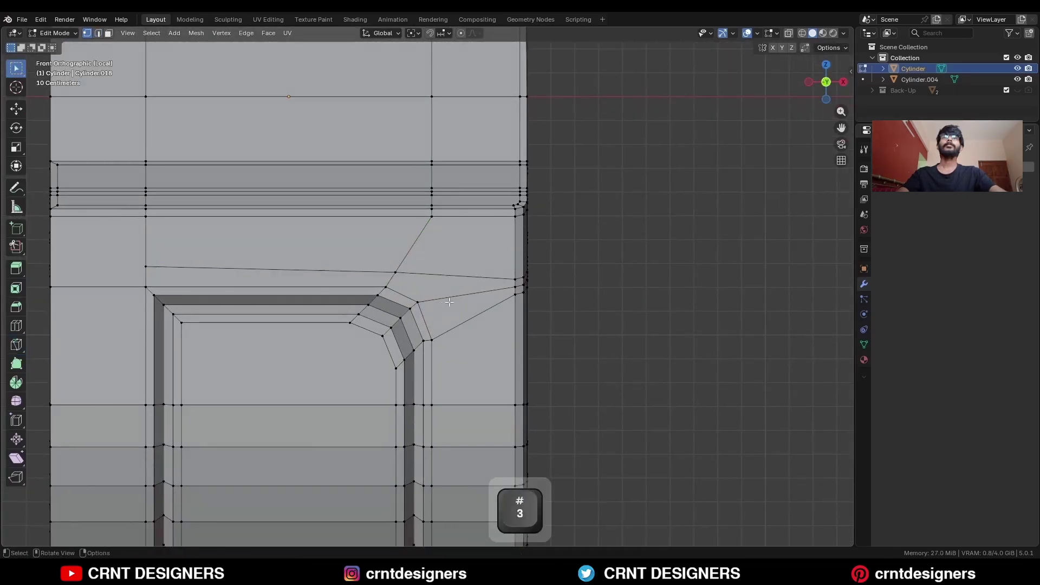
Connect the outer vertex of the rounded groove corner to the panel's upper outer corner vertex with a new edge
left_click(437, 297, "alt")
key("1")
left_click(436, 294)
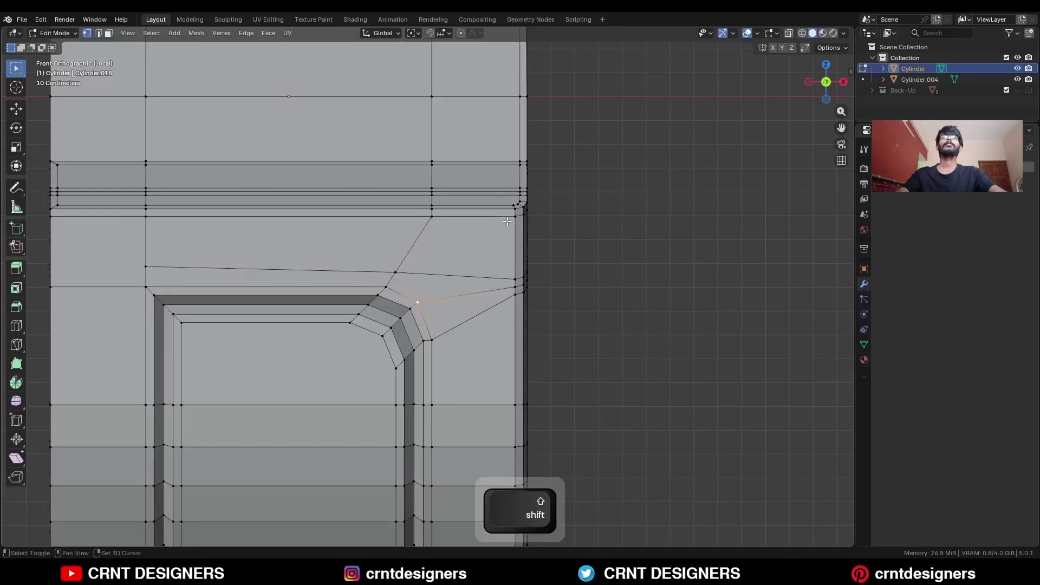
key("3")
left_click(428, 275, "alt")
left_click(455, 306)
middle_click_drag(461, 304, 351, 308, "shift")
Add an edge loop between the groove and the outer border, and merge its upper vertex into the neighbouring vertex by the rounded corner
key("1")
key("ctrl+r")
left_click(454, 314)
left_click(443, 313)
left_click(460, 270, "shift")
key("m")
left_click(432, 227)
Dissolve the surplus edge beside the inner notch corner on the panel's side
key("2")
left_click(476, 275)
key("1")
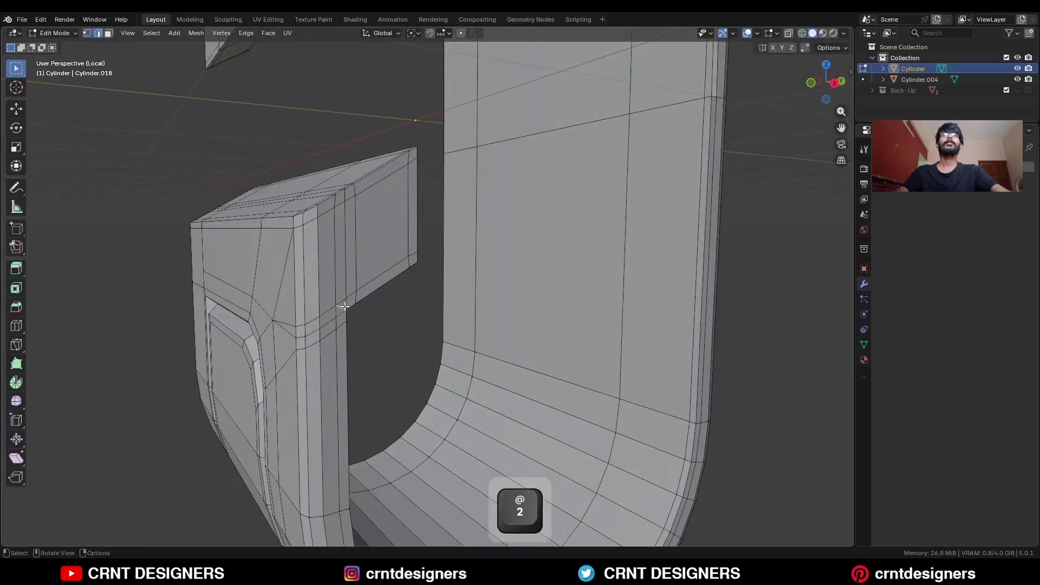
key("ctrl+x")
middle_click_drag(348, 301, 300, 335)
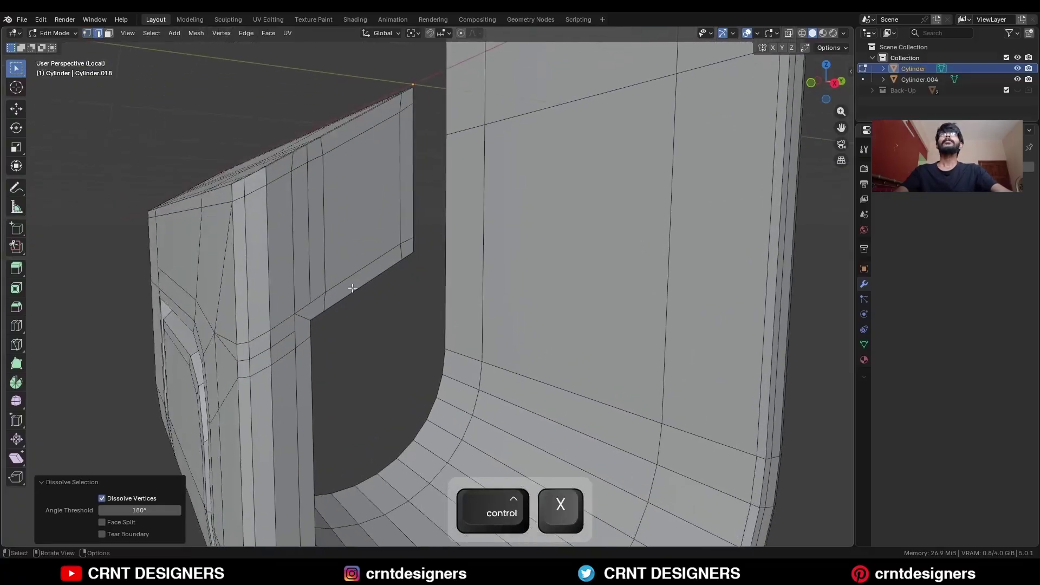
Connect the vertex pairs around the notch corner on the panel's side with new edges
key("1")
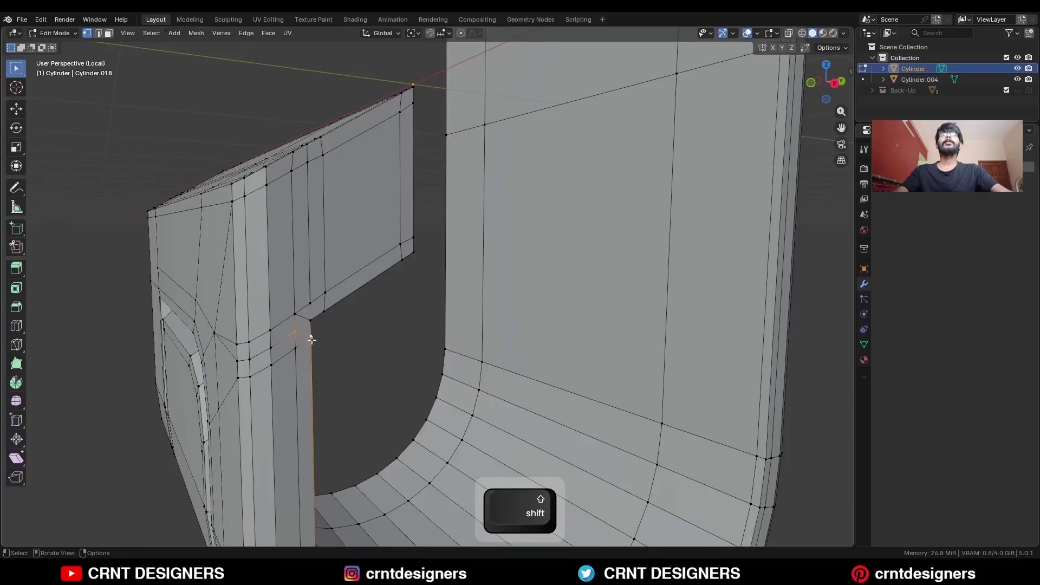
left_click(311, 337, "shift")
key("j")
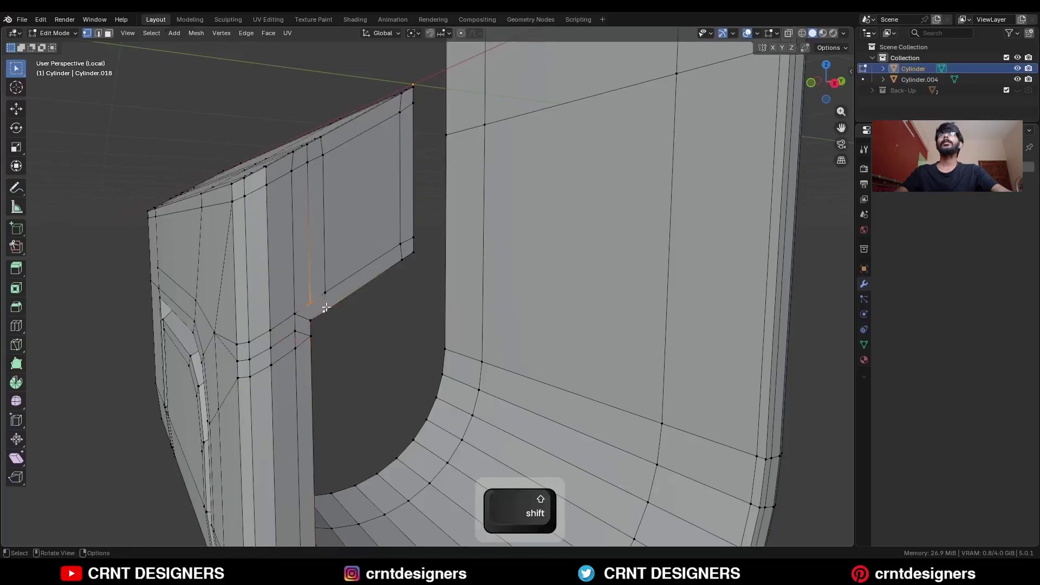
middle_click_drag(330, 301, 298, 241)
Symmetrize the whole mesh from +X to -X and dissolve the surplus vertical edge loop on the side wall
key("a")
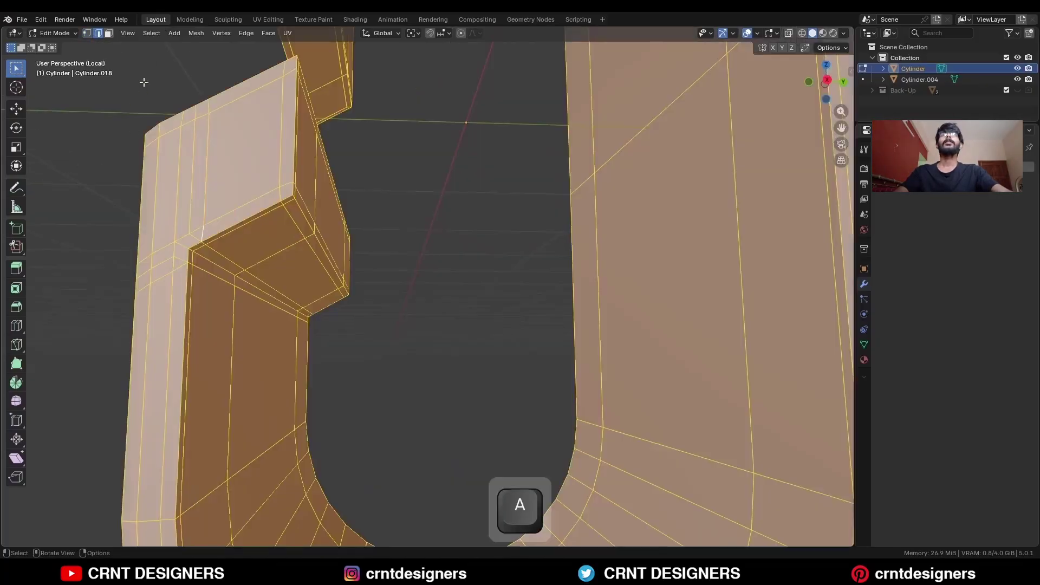
left_click(194, 34)
left_click(222, 190)
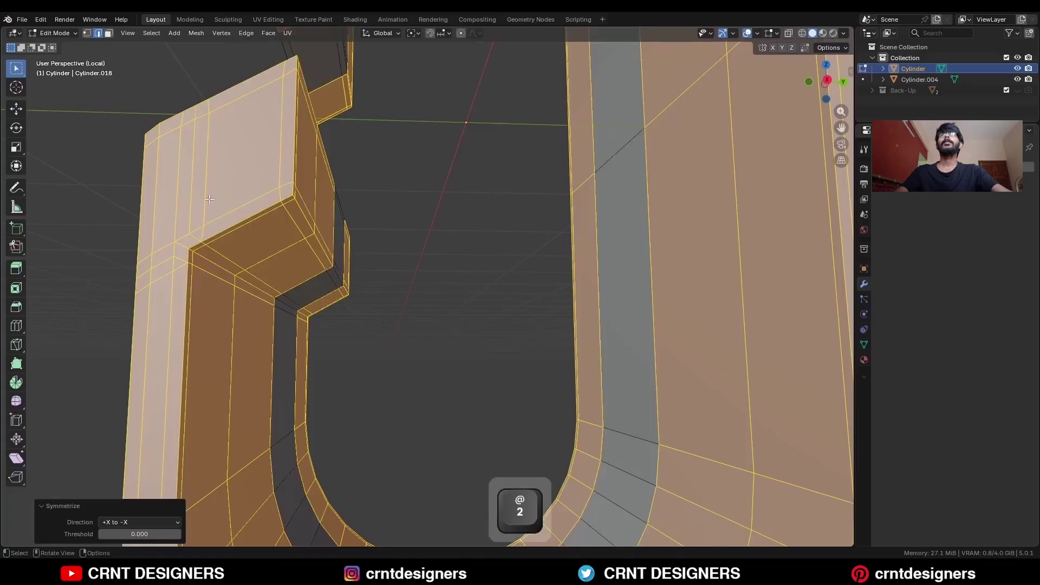
left_click(209, 199, "alt")
key("ctrl+x")
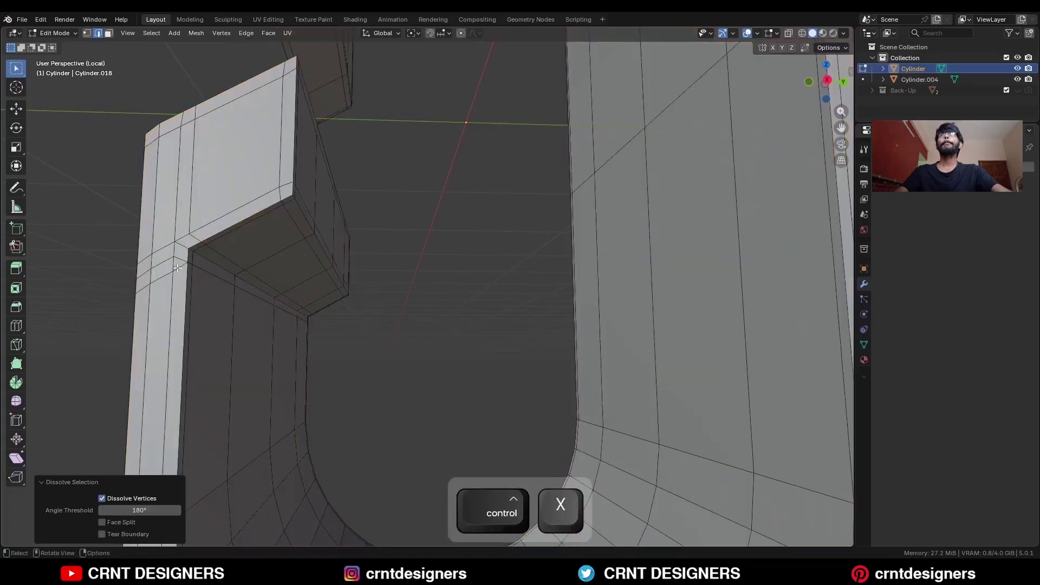
Connect the outer border's middle vertex to the loop vertex beside the rounded groove corner, and dissolve the surplus lower edge loop
left_click(177, 268, "alt")
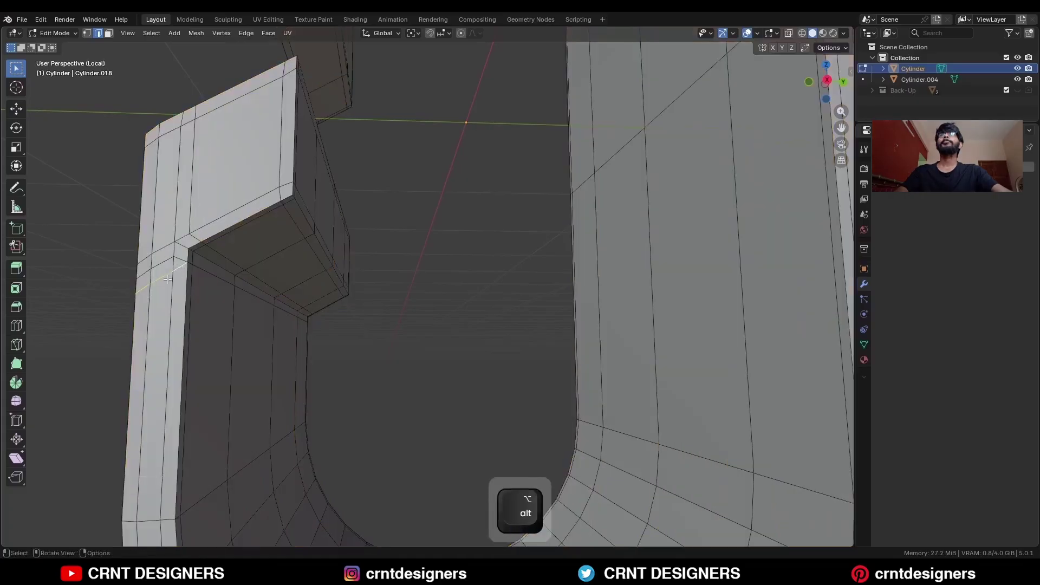
middle_click_drag(177, 268, 331, 292)
scroll(330, 292, "down", 2)
key("1")
left_click(388, 299)
left_click(340, 349, "shift")
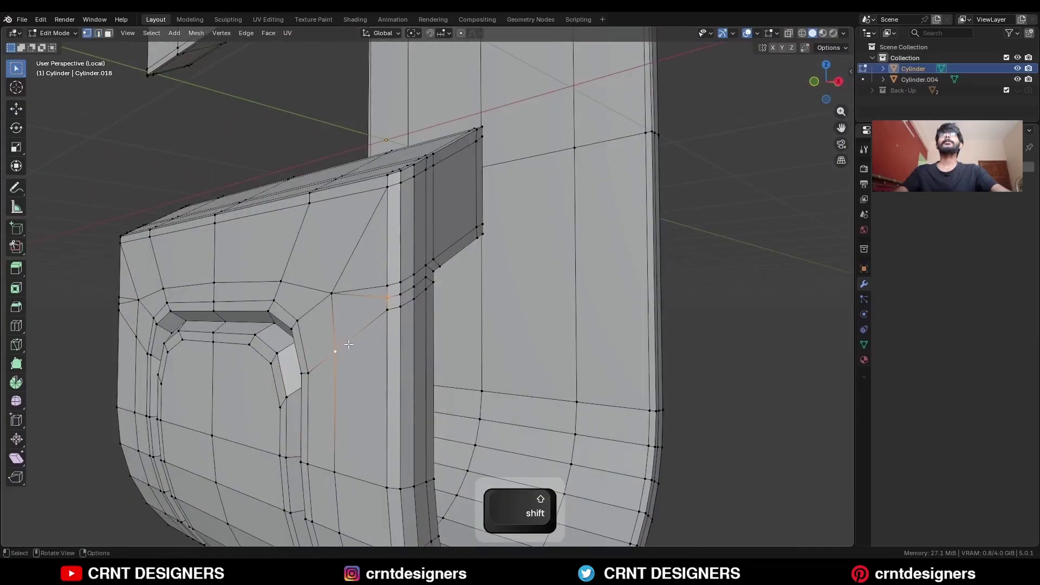
key("2")
key("ctrl+x")
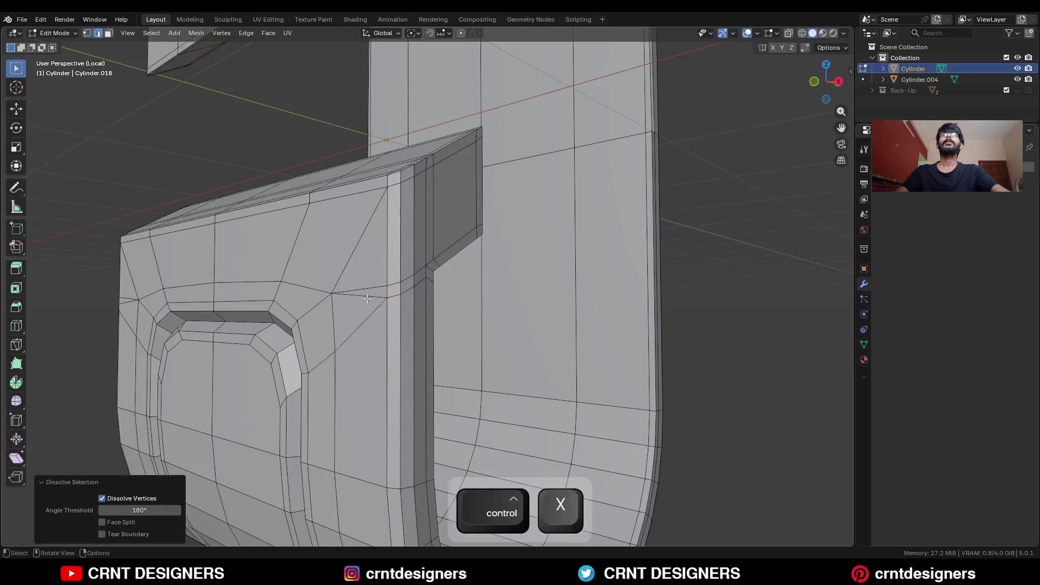
Leave local editing, add Subdivision at level 3 to the outer shell and level 2 to the inner core, and toggle the viewport overlays
middle_click_drag(373, 319, 430, 334)
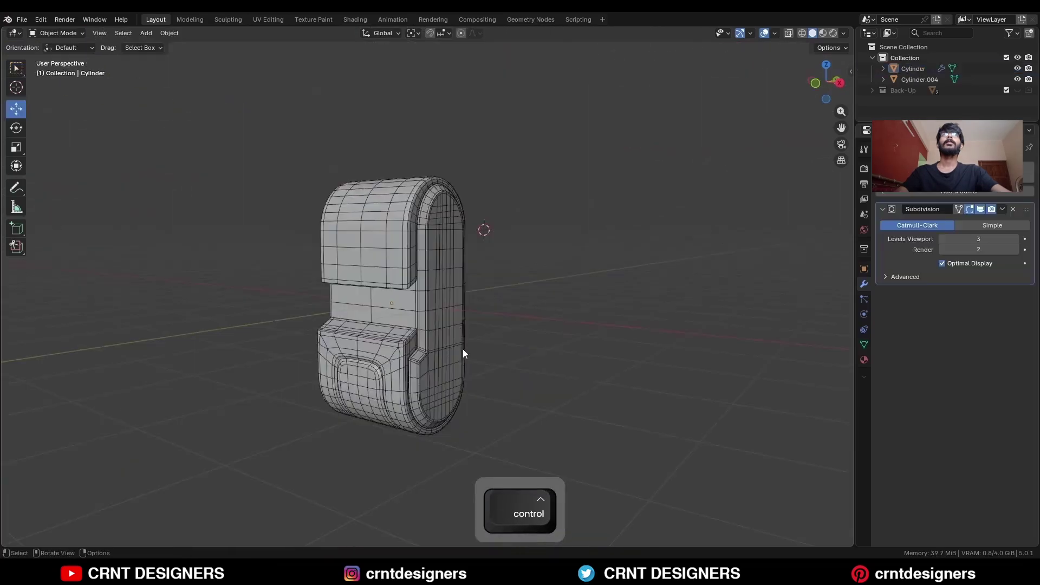
left_click(453, 306)
key("ctrl+2")
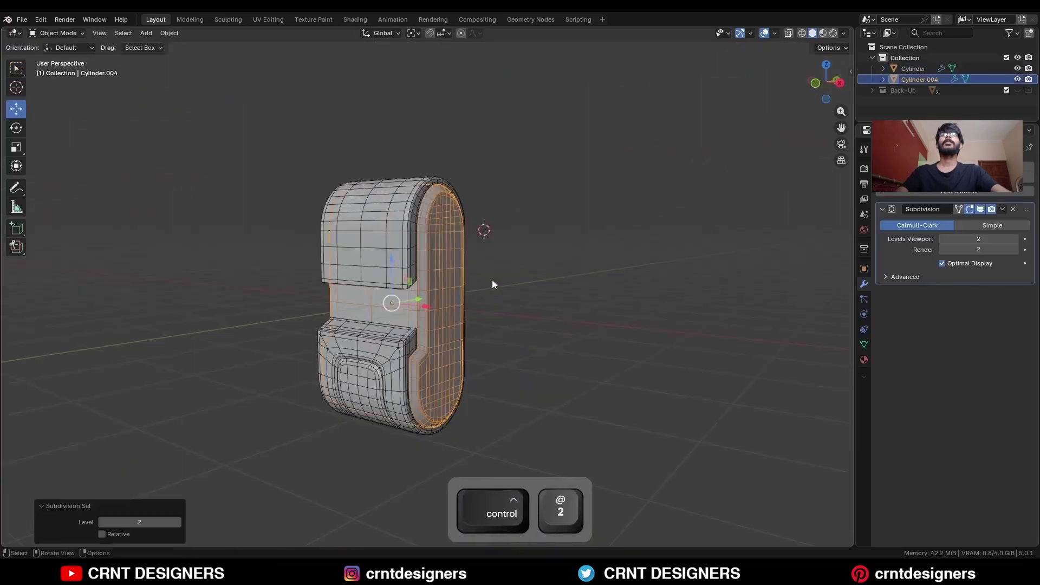
key("alt+a")
key("alt+shift+z")
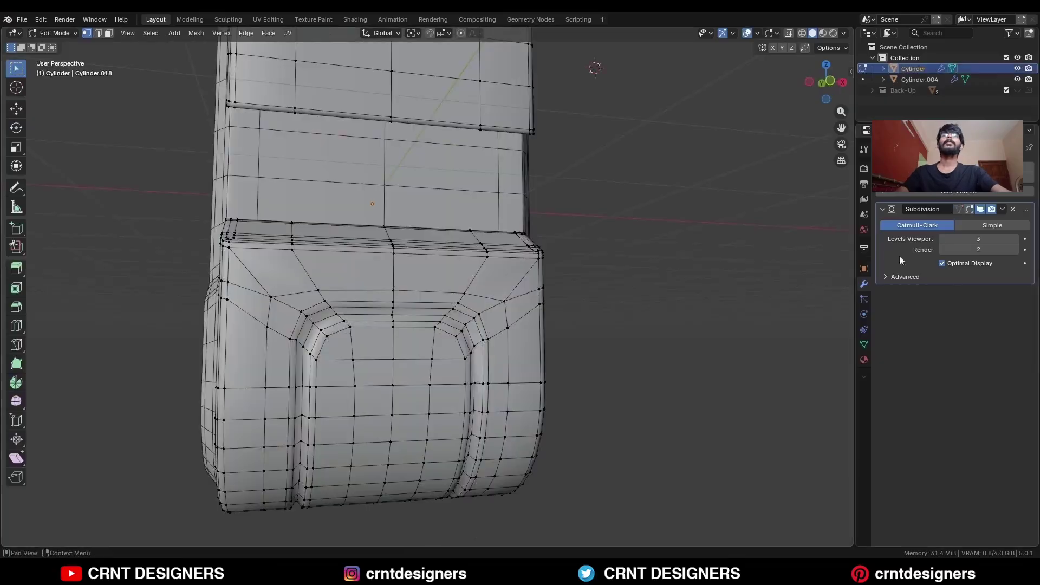
Bevel the edge loops along the panel groove with 2 segments and an offset of about 0.031 m
scroll(491, 279, "up", 3)
left_click(490, 374, "alt+shift")
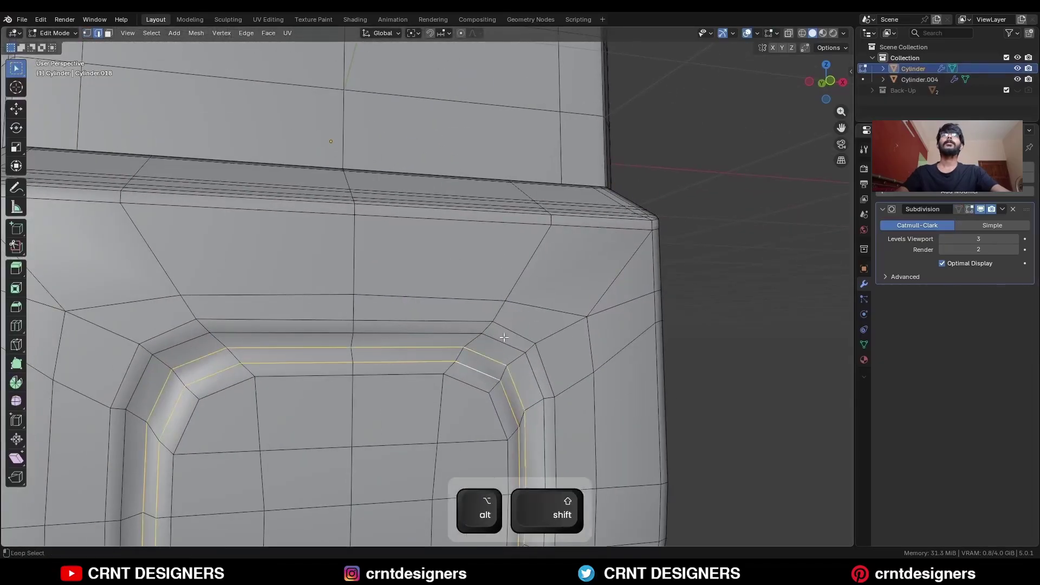
left_click(503, 340, "alt+shift")
middle_click_drag(552, 371, 513, 283, "shift")
key("ctrl+b")
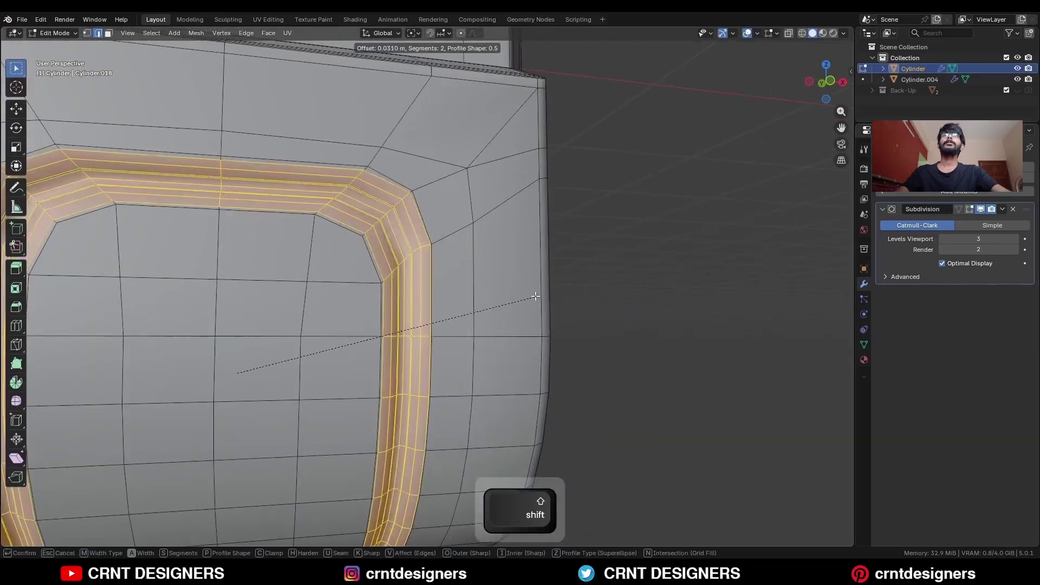
left_click(514, 304, "shift")
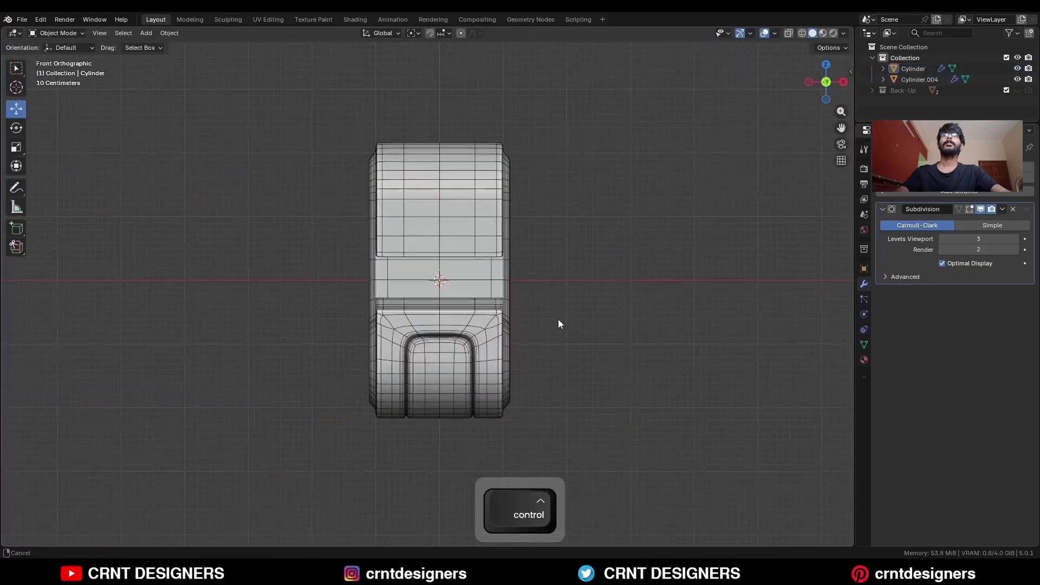
Hide the viewport overlays, check the smoothed part from the side and back views, and save the file
key("shift+alt+z")
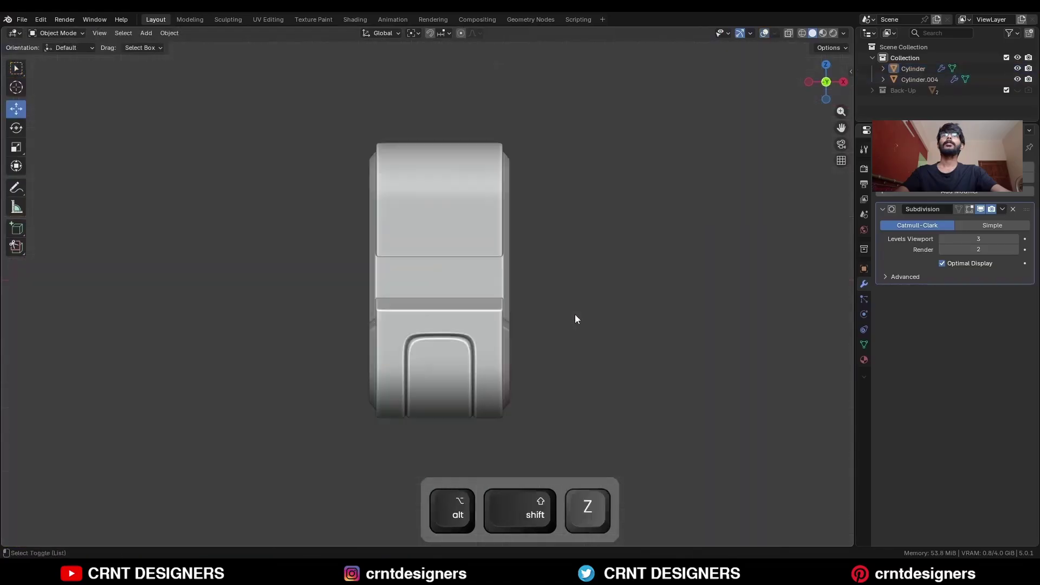
left_click(844, 82)
left_click(844, 82)
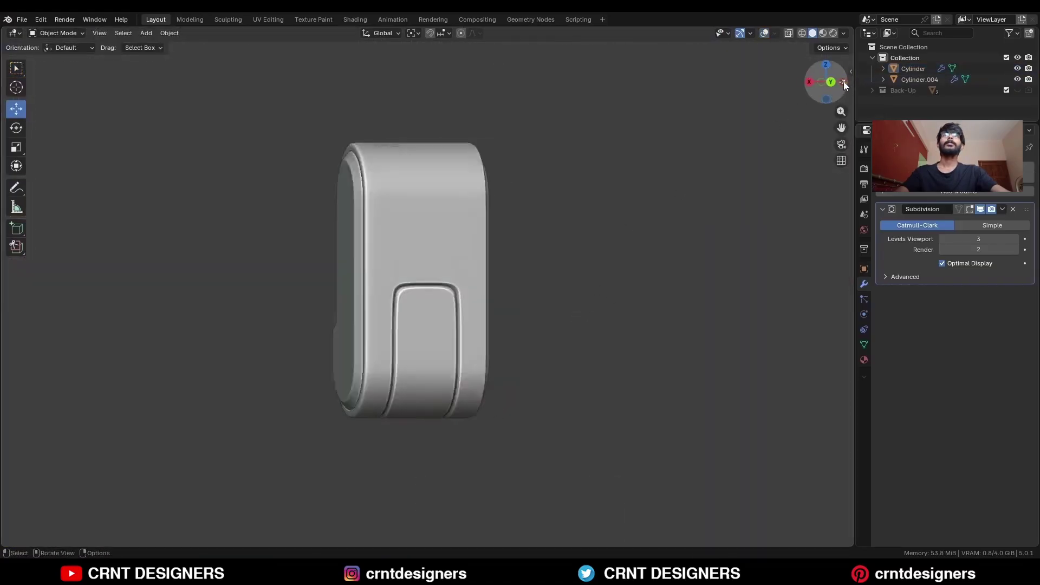
left_click(844, 81)
key("ctrl+s")
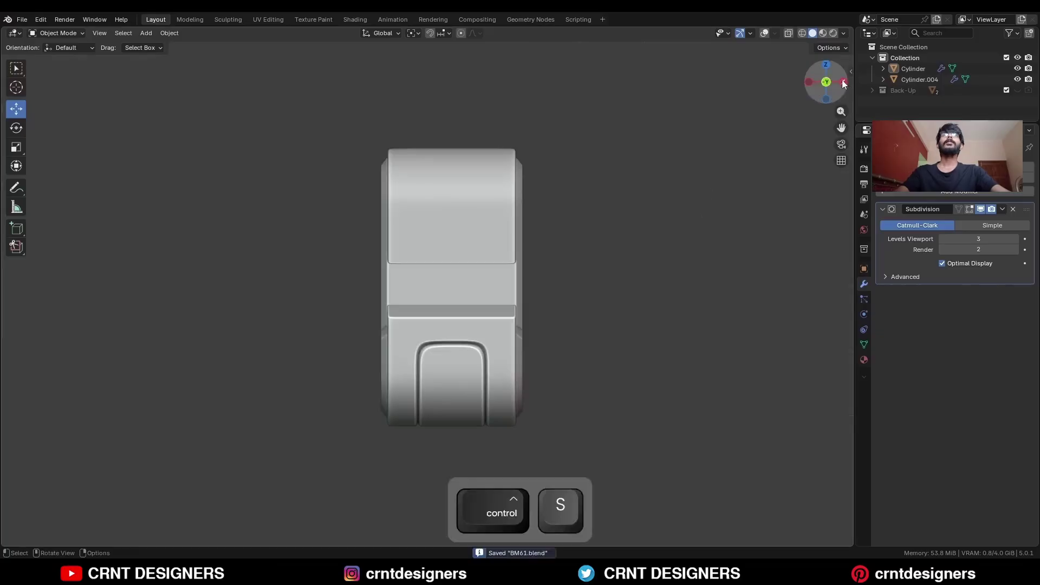
Examine the part from all orthographic sides, both smooth-shaded and with its wireframe topology shown
left_click(843, 82)
left_click(843, 82)
left_click(843, 82)
key("alt+shift+z")
left_click(841, 82)
left_click(842, 82)
left_click(843, 83)
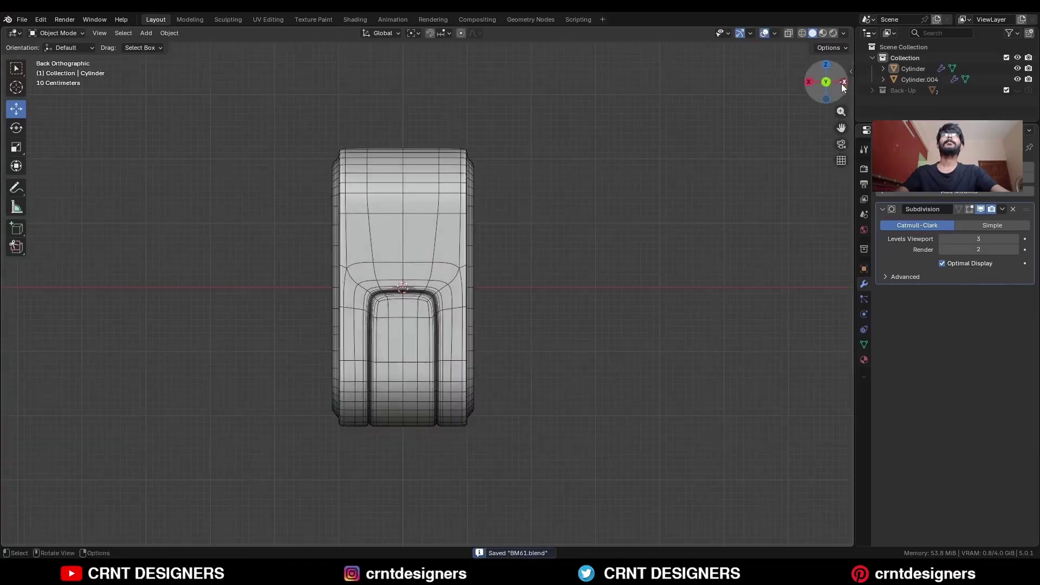
left_click(842, 84)
Hide the overlays again, save the file and view the finished part in perspective from several angles
middle_click_drag(703, 203, 524, 222)
middle_click_drag(523, 222, 541, 274, "ctrl")
key("shift+alt+z")
key("ctrl+s")
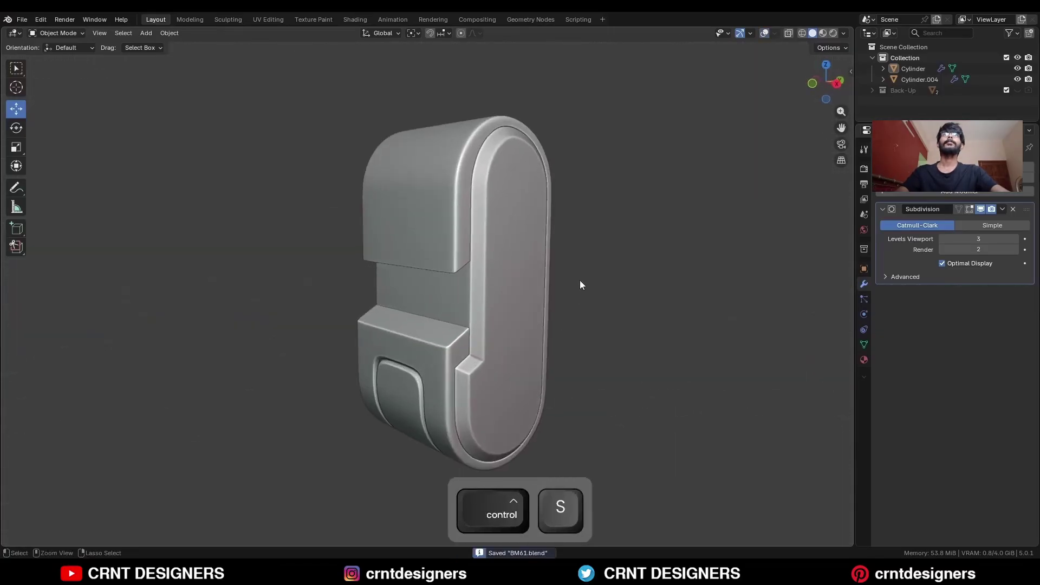
middle_click_drag(624, 239, 544, 248)
middle_click_drag(614, 265, 620, 327)
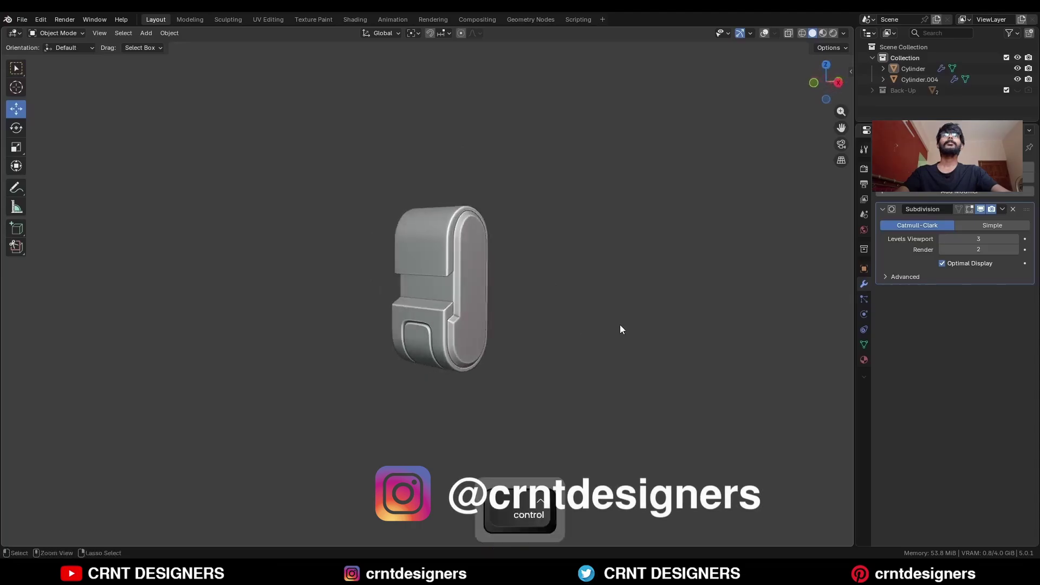